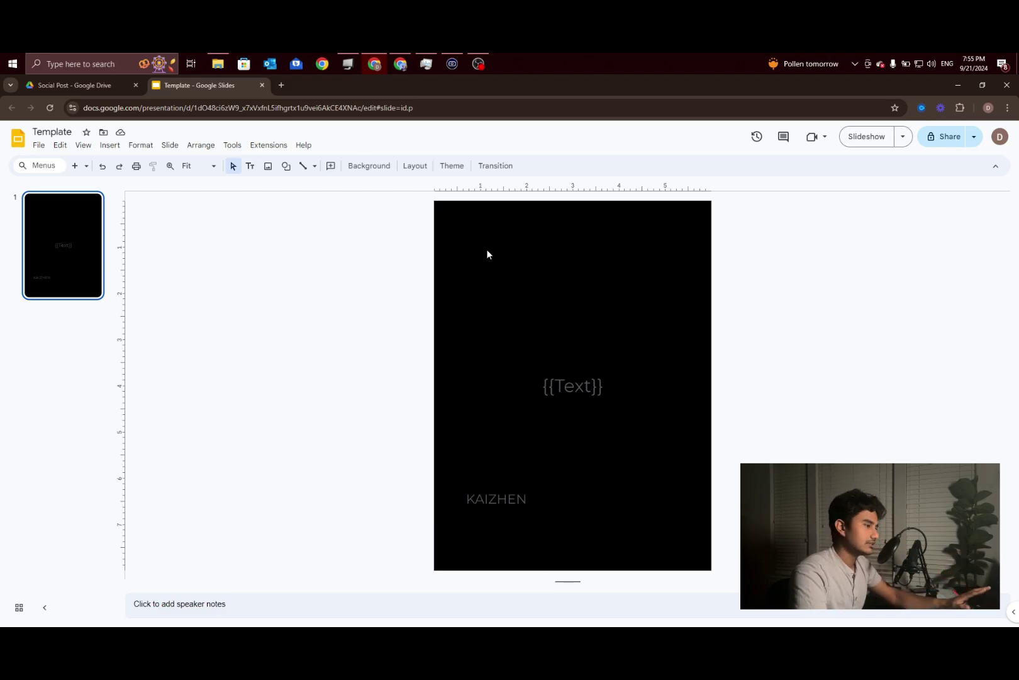
- Examine the {{Text}} placeholder in the middle of the Template slide
left_click(574, 387)
left_click(605, 414)
left_click(562, 389)
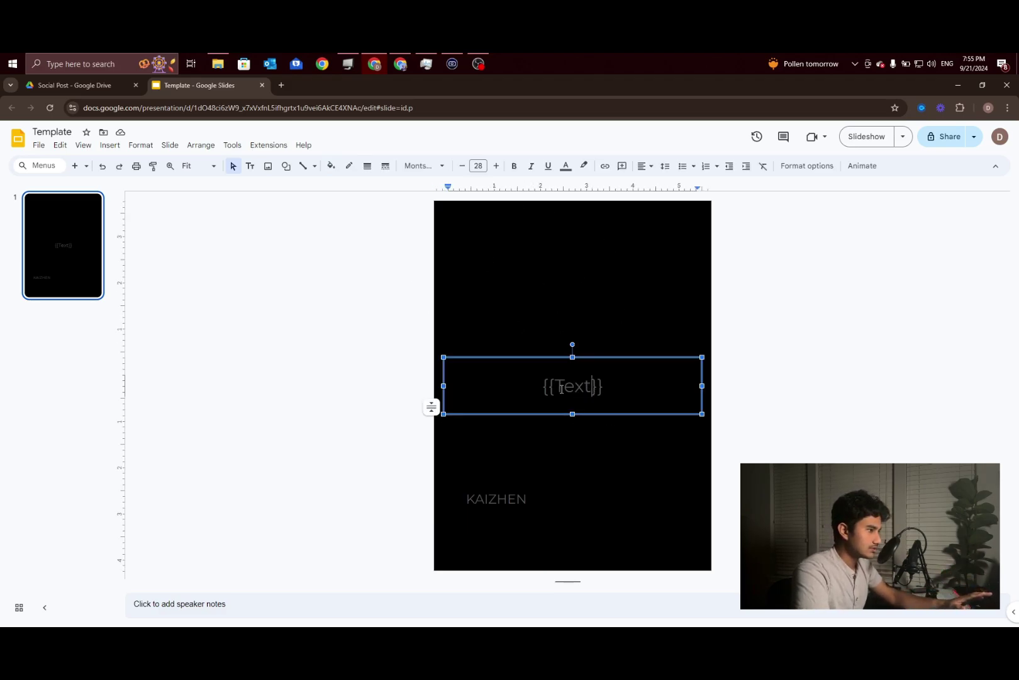
left_click_drag(542, 388, 606, 393)
left_click(589, 399)
left_click(586, 395)
left_click(606, 396)
left_click(623, 469)
- Duplicate the {{Text}} text box and place the copy directly below the original
left_click(597, 403)
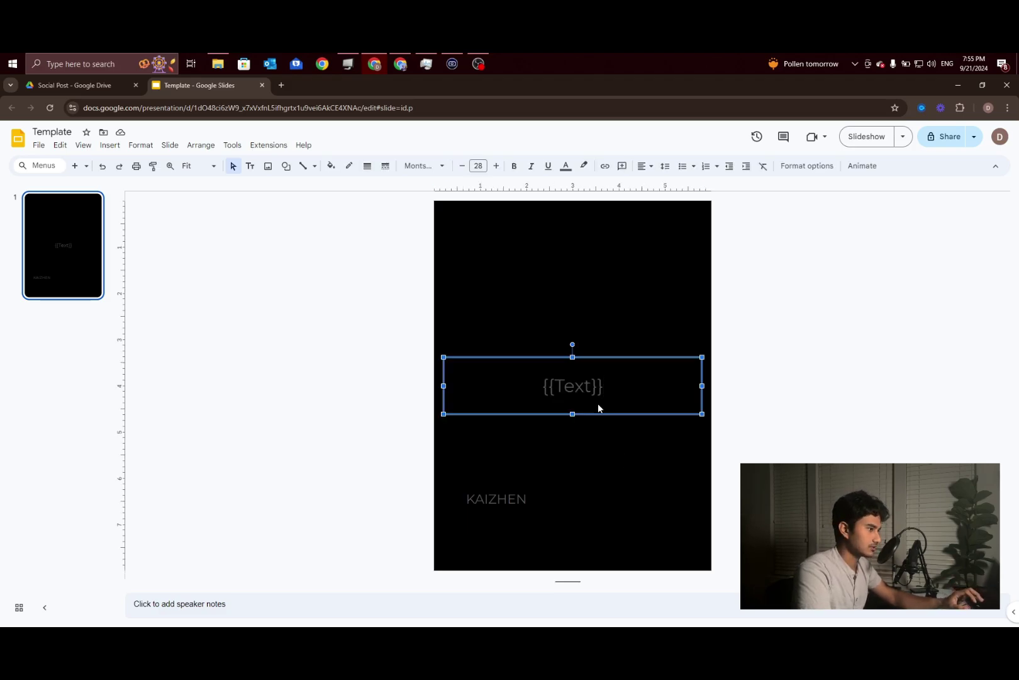
left_click_drag(586, 392, 607, 443)
left_click(606, 443)
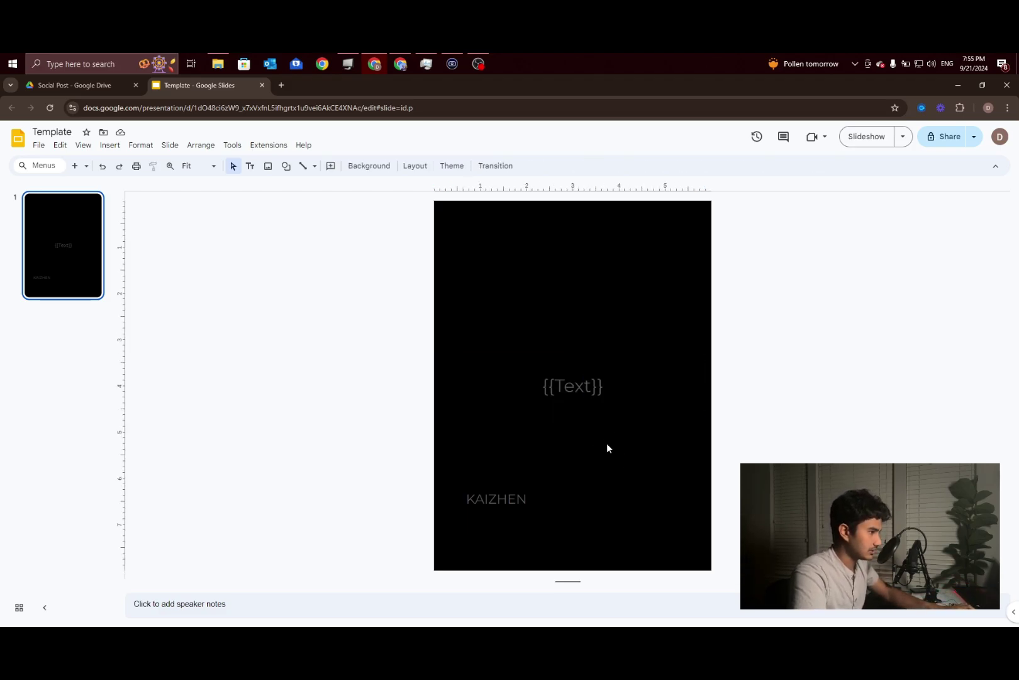
key("ctrl+v")
left_click_drag(593, 396, 601, 466)
left_click(599, 425)
- Change the placeholder in the copied text box to {{SecondText}}, written without a space
left_click_drag(599, 420, 562, 443)
double_click(603, 438)
left_click(588, 440)
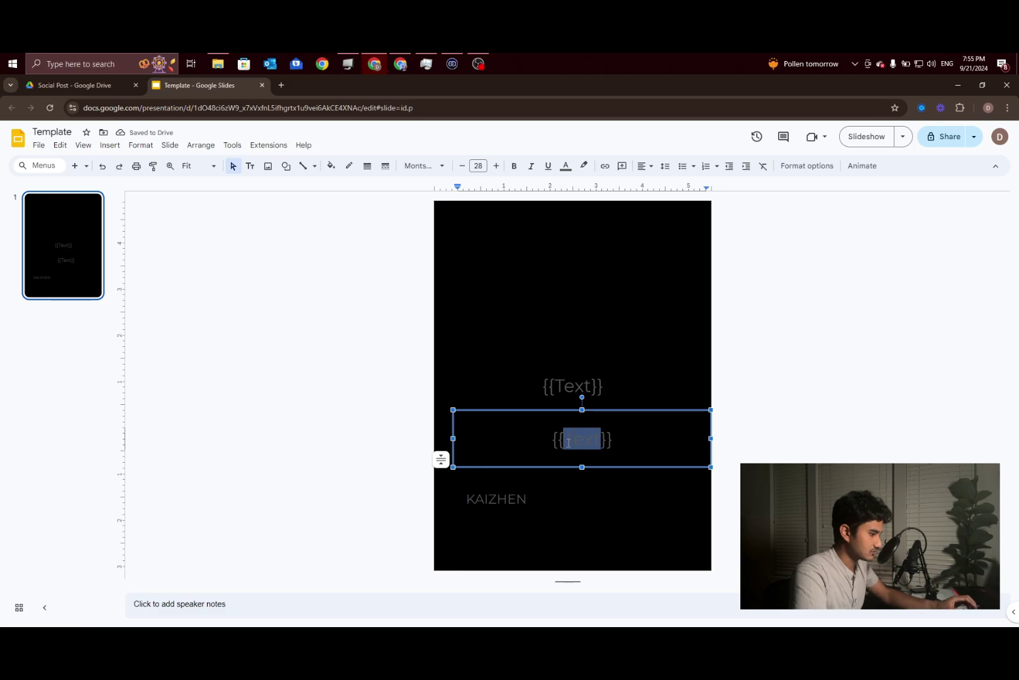
key("BackSpace")
type("Second Tex")
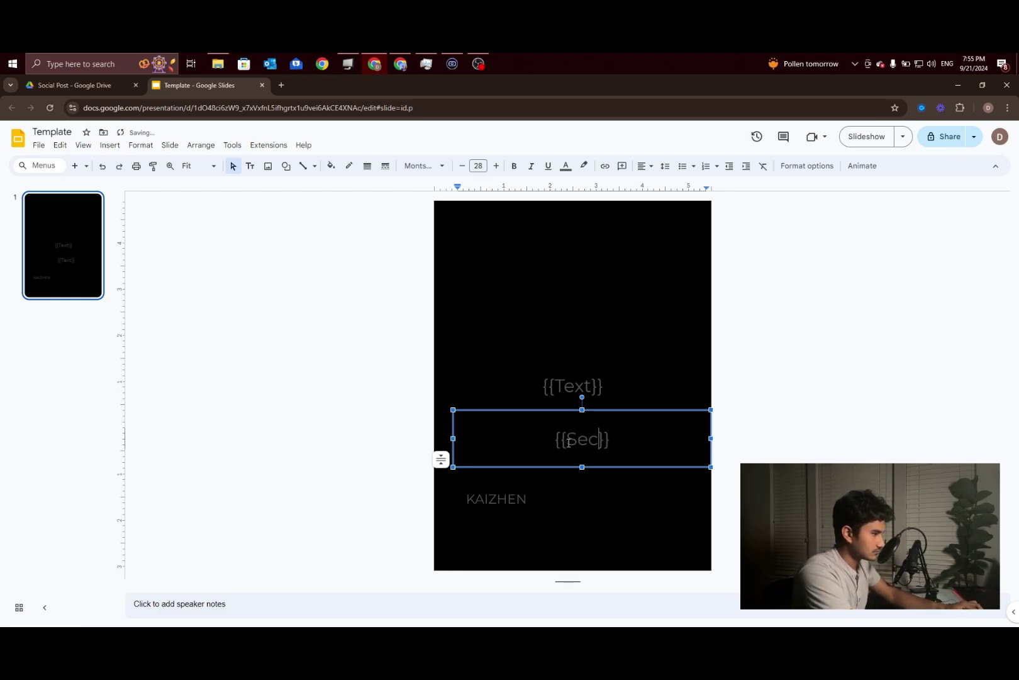
type("t")
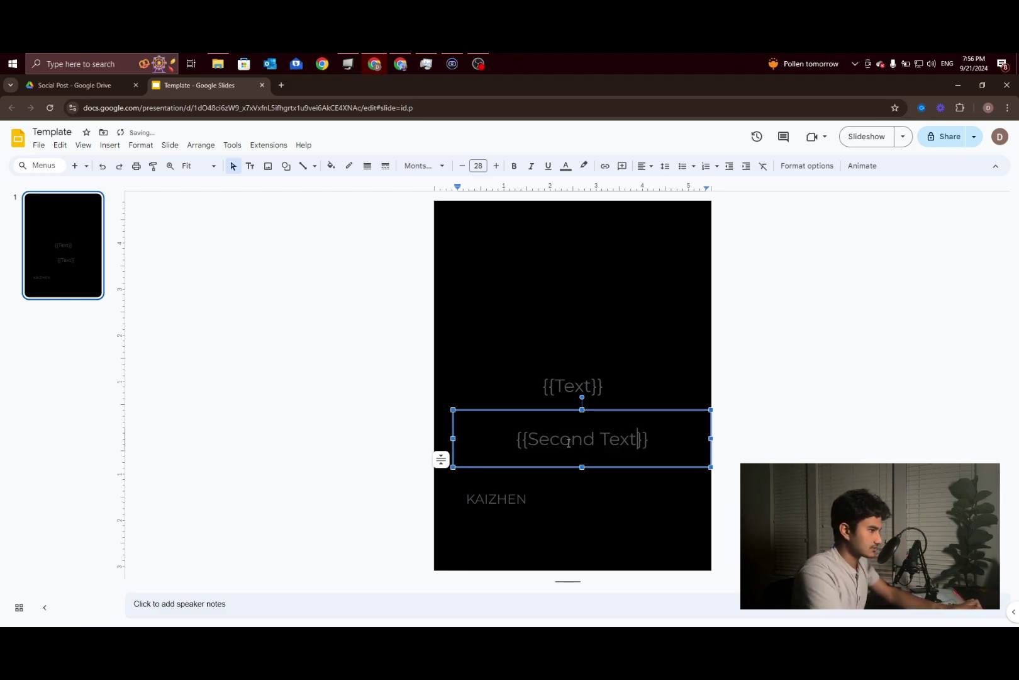
key("BackSpace")
left_click(614, 500)
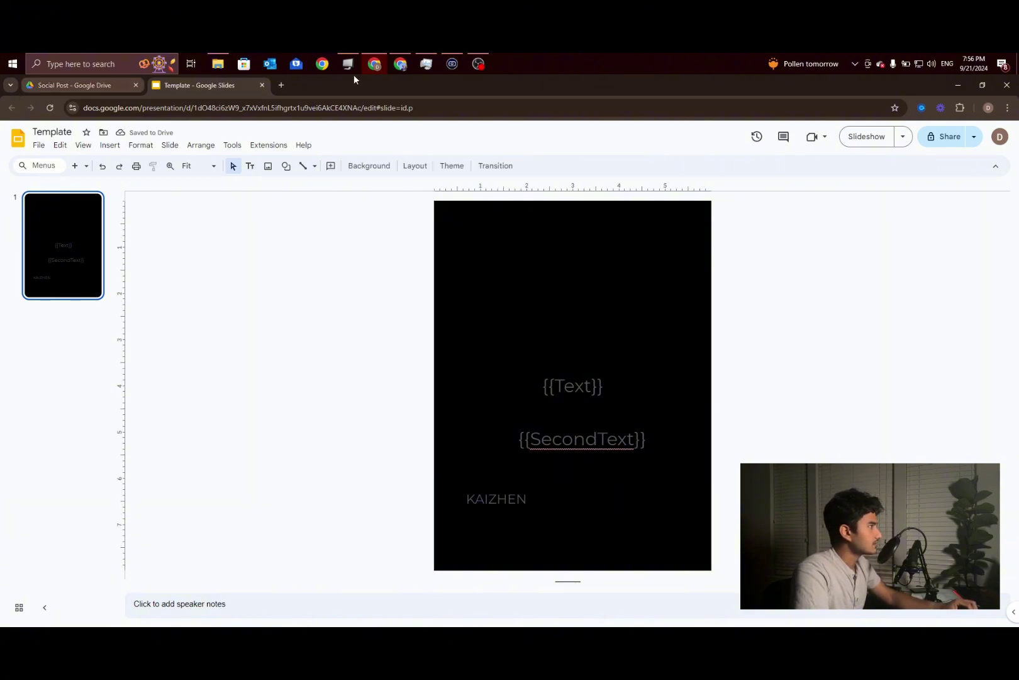
- Switch to the Make scenario and refresh the Presentation ID in the Google Slides module to reload the template's tags
left_click(403, 66)
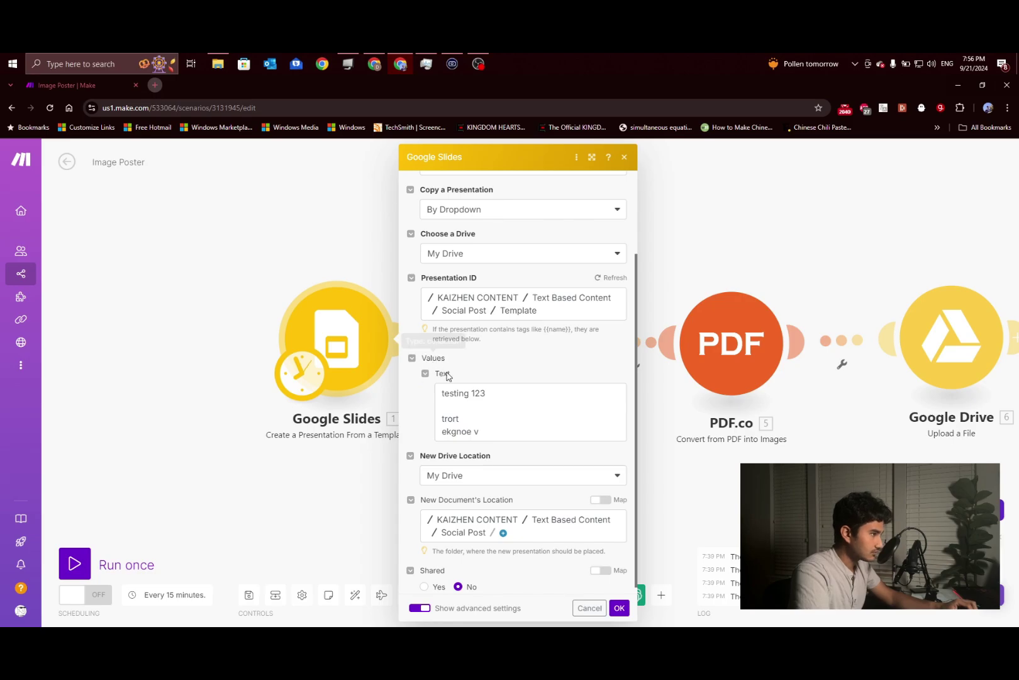
scroll(474, 353, "up", 2)
scroll(453, 397, "down", 3)
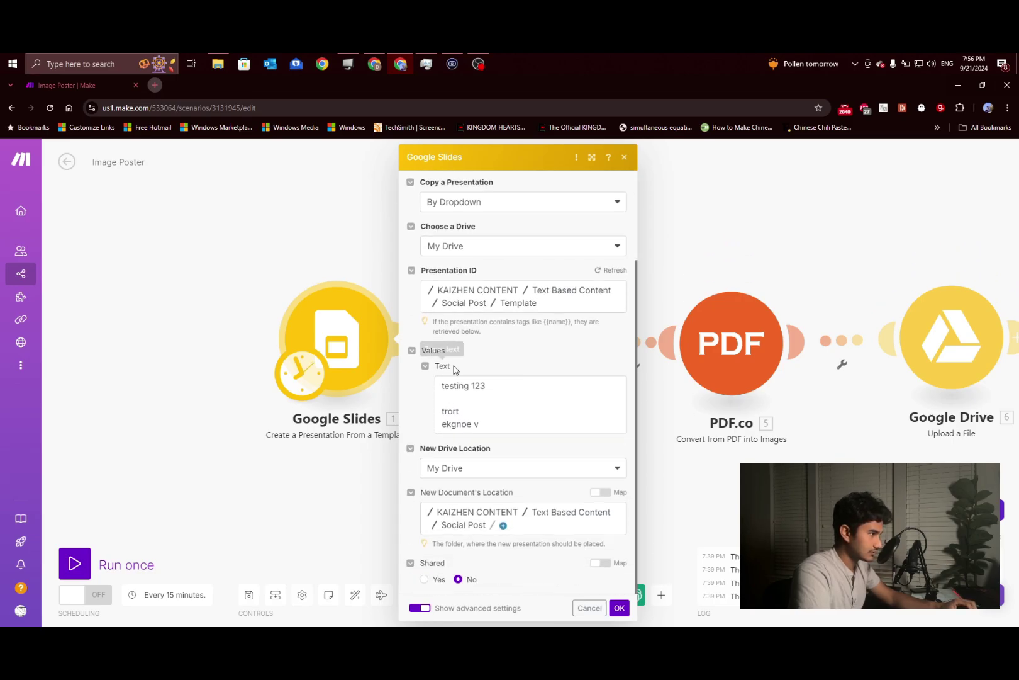
left_click(598, 270)
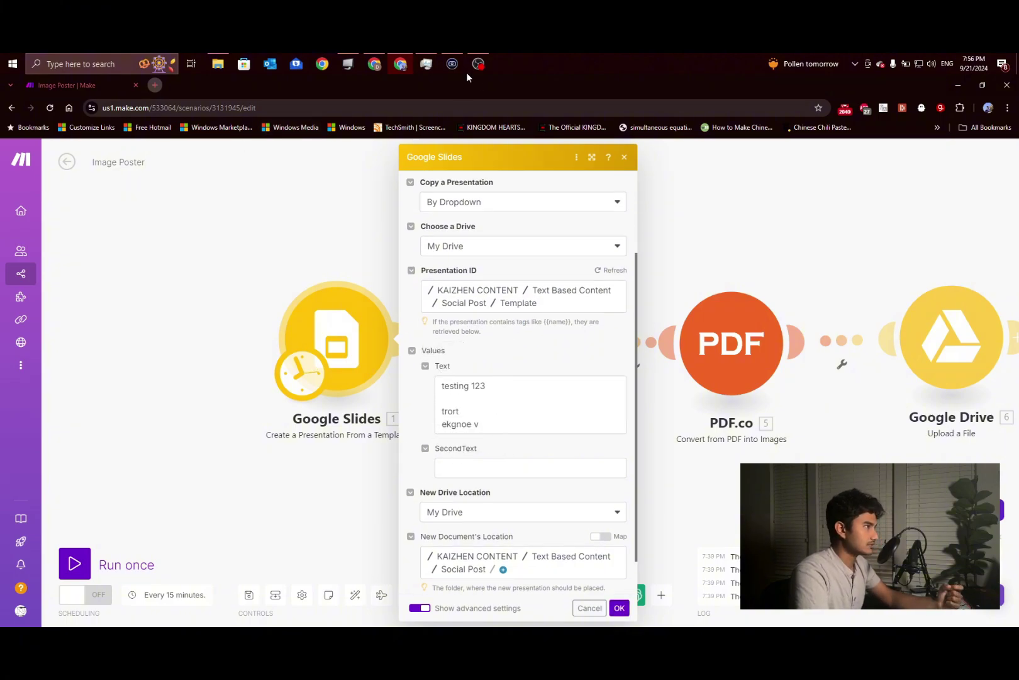
- Switch back to the Google Slides template and delete the {{SecondText}} text box
left_click(375, 64)
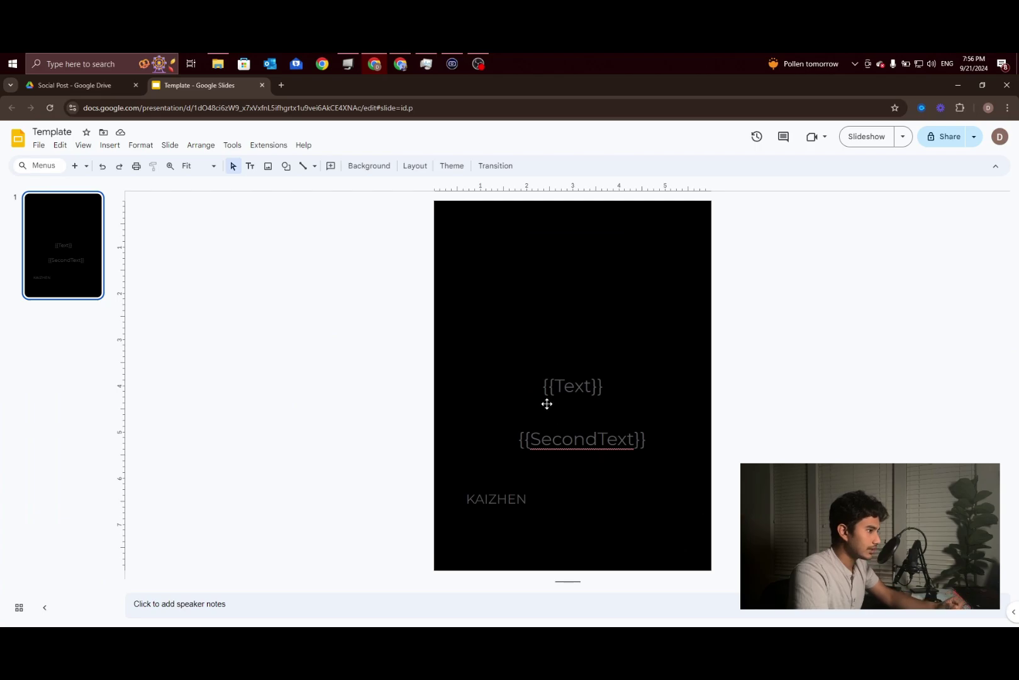
left_click(613, 445)
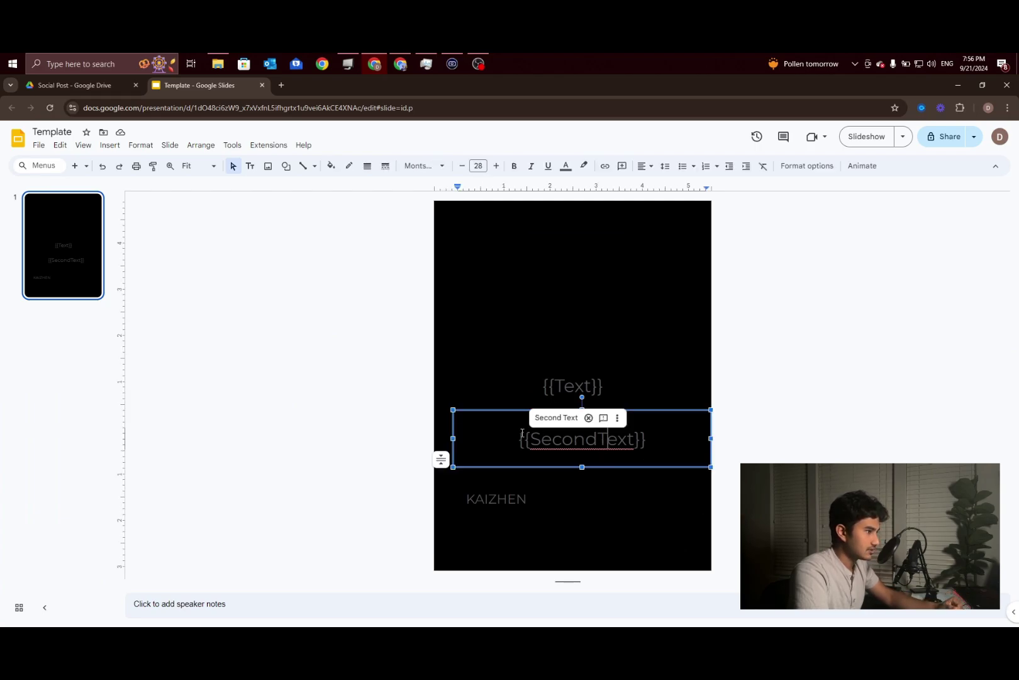
left_click(500, 467)
key("Delete")
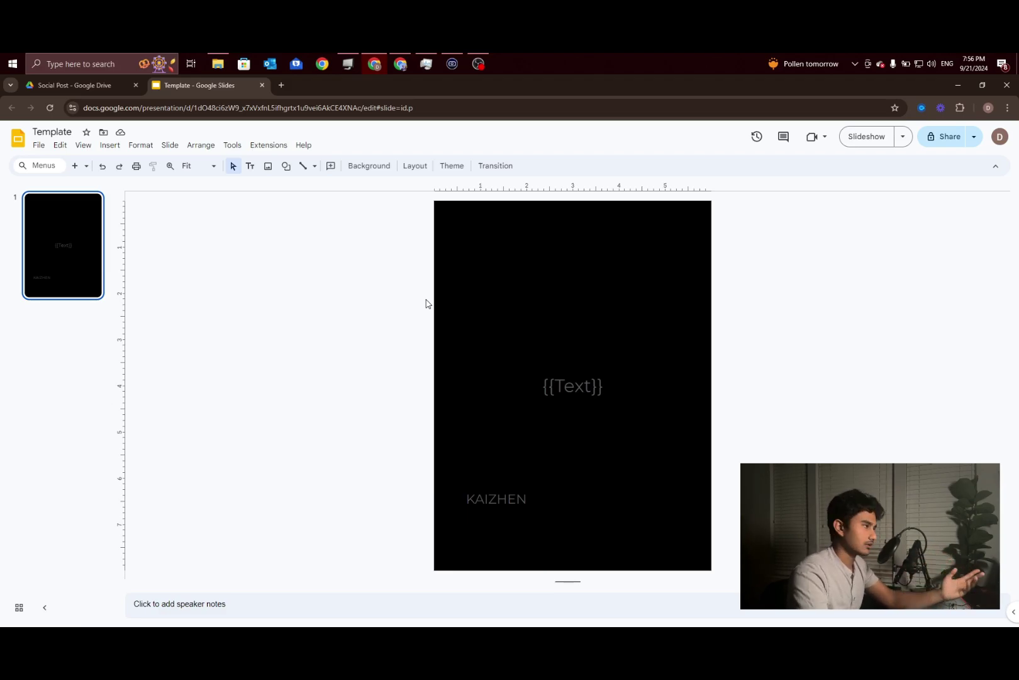
- Return to Make and refresh the Presentation ID again so the module's values match the template with only the Text tag
left_click(400, 63)
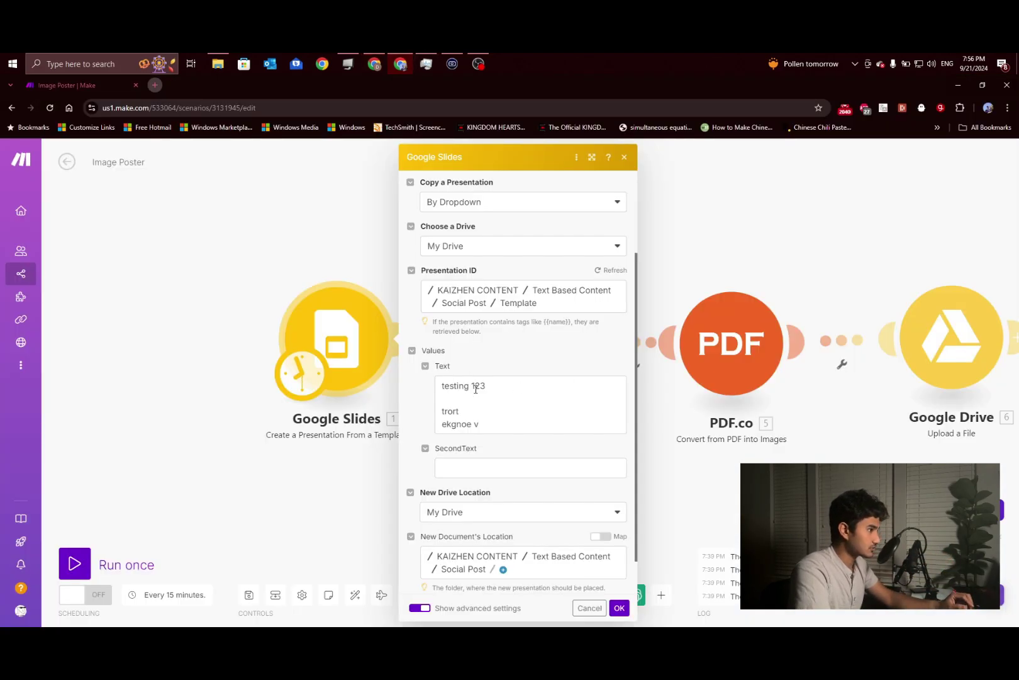
left_click(607, 271)
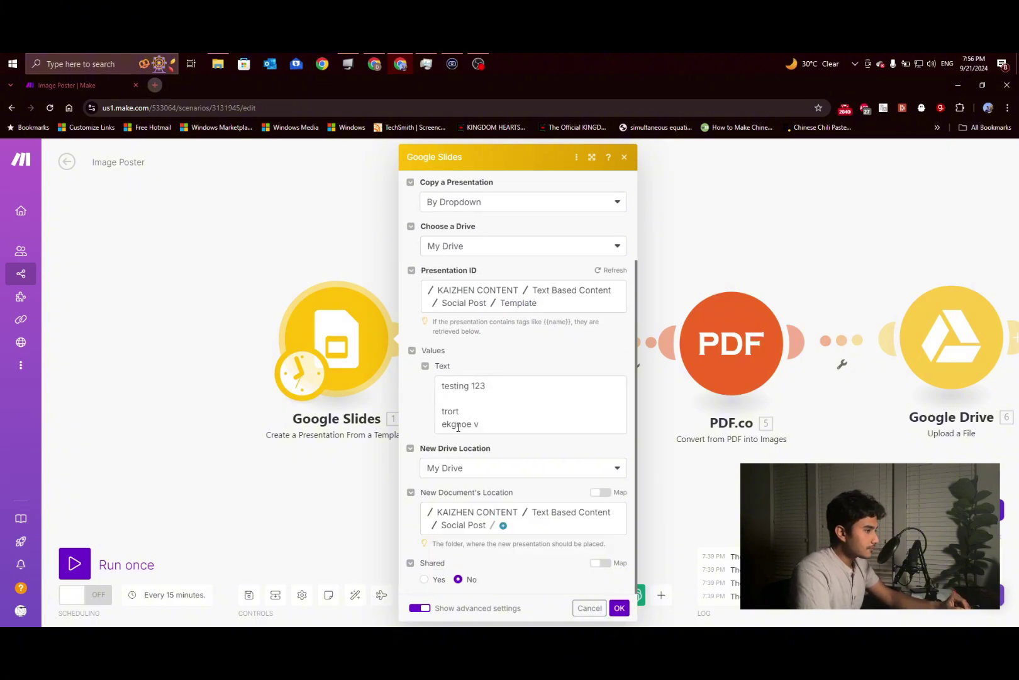
scroll(470, 402, "up", 2)
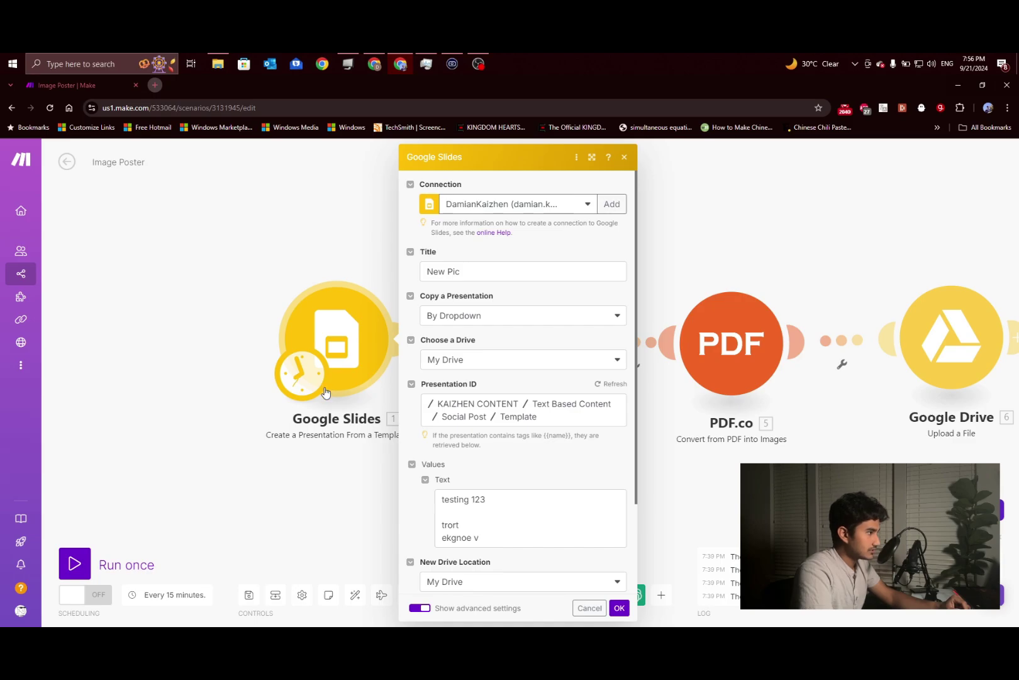
scroll(448, 330, "down", 2)
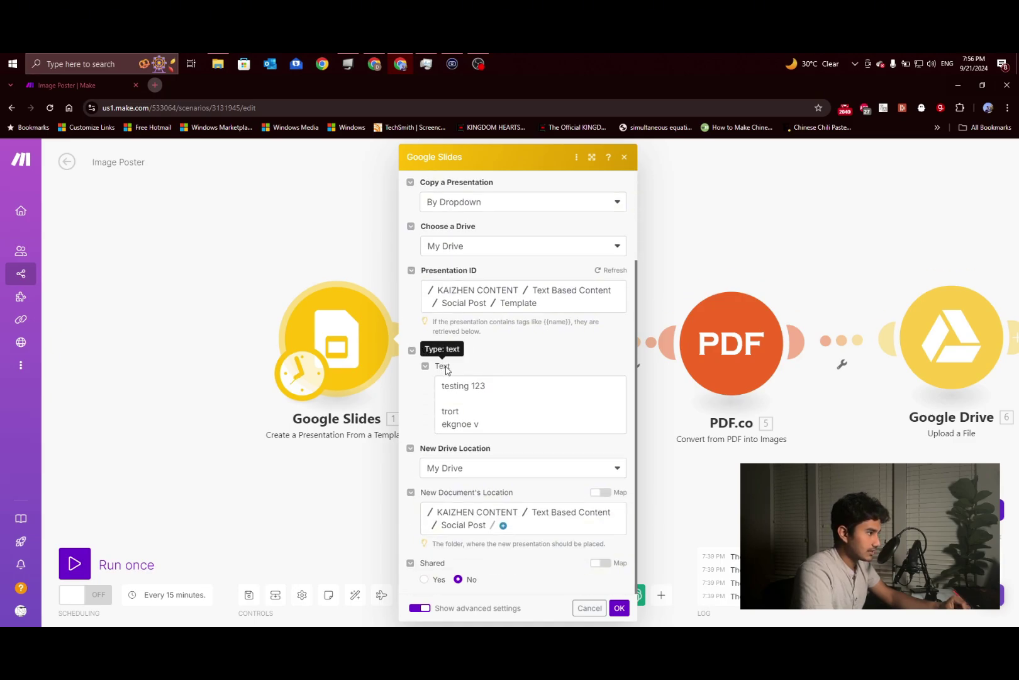
- Review the multi-line sample content in the Text value and confirm the Google Slides module's settings
left_click_drag(485, 428, 442, 385)
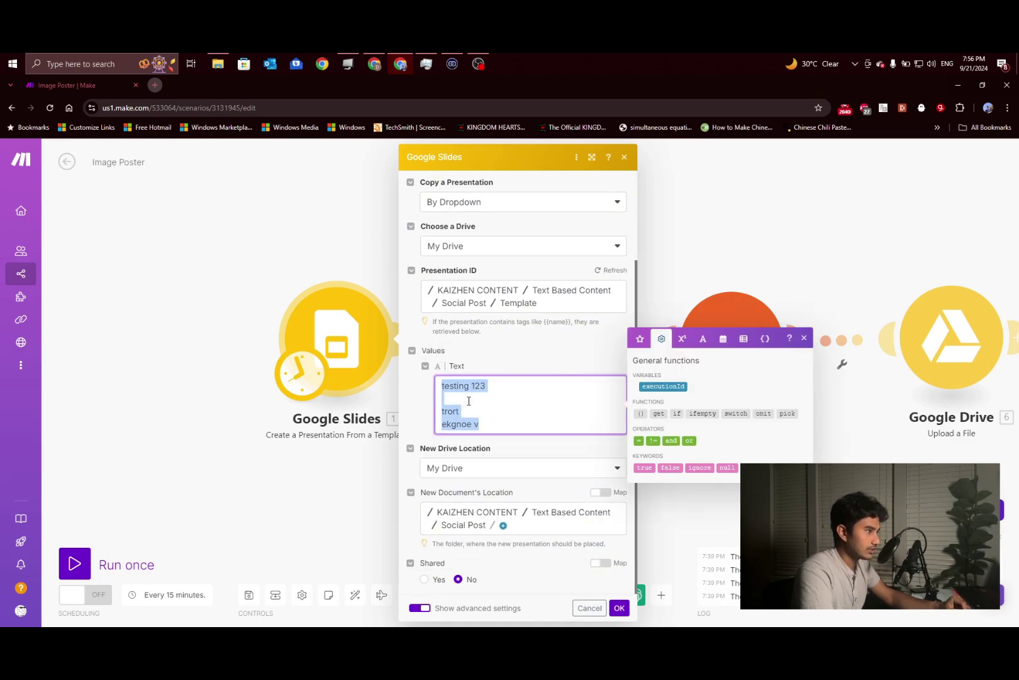
left_click(468, 400)
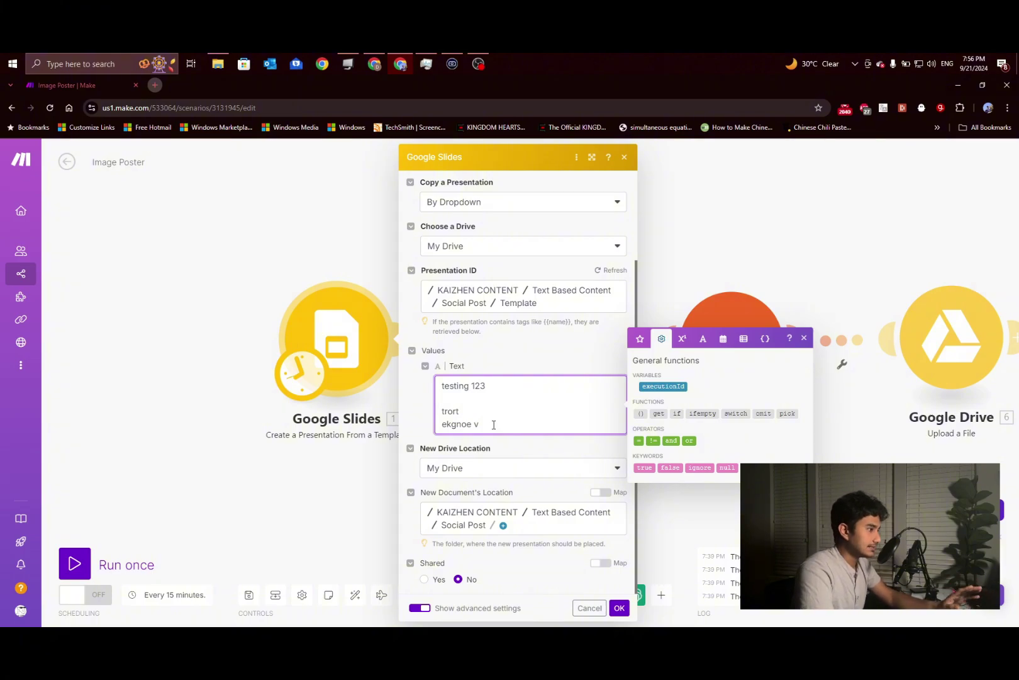
left_click_drag(497, 425, 441, 388)
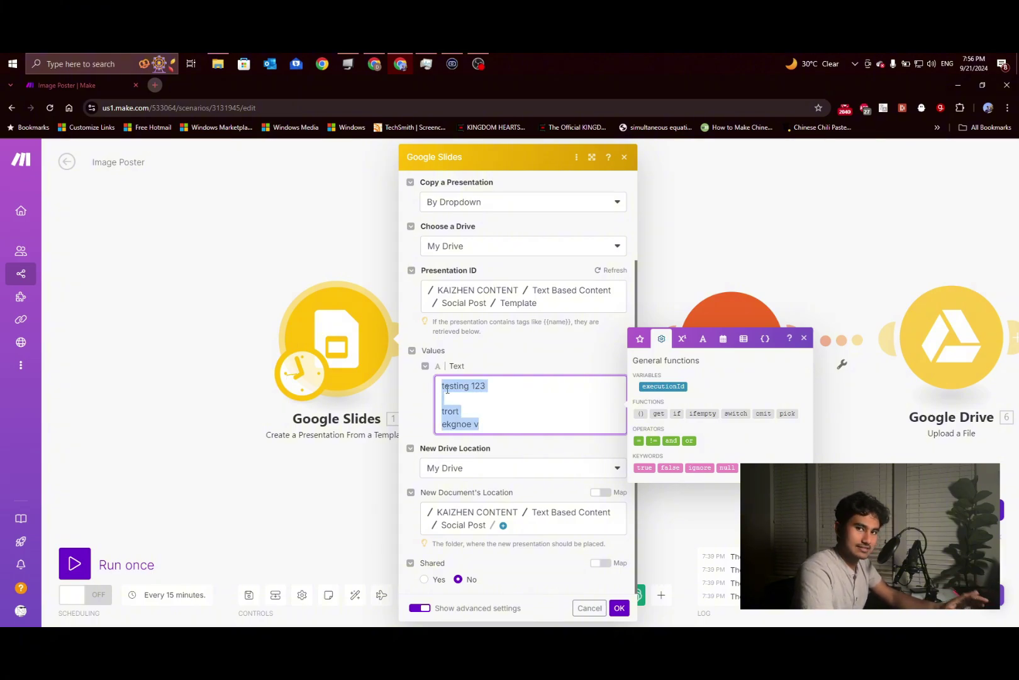
left_click(448, 390)
left_click_drag(485, 425, 467, 403)
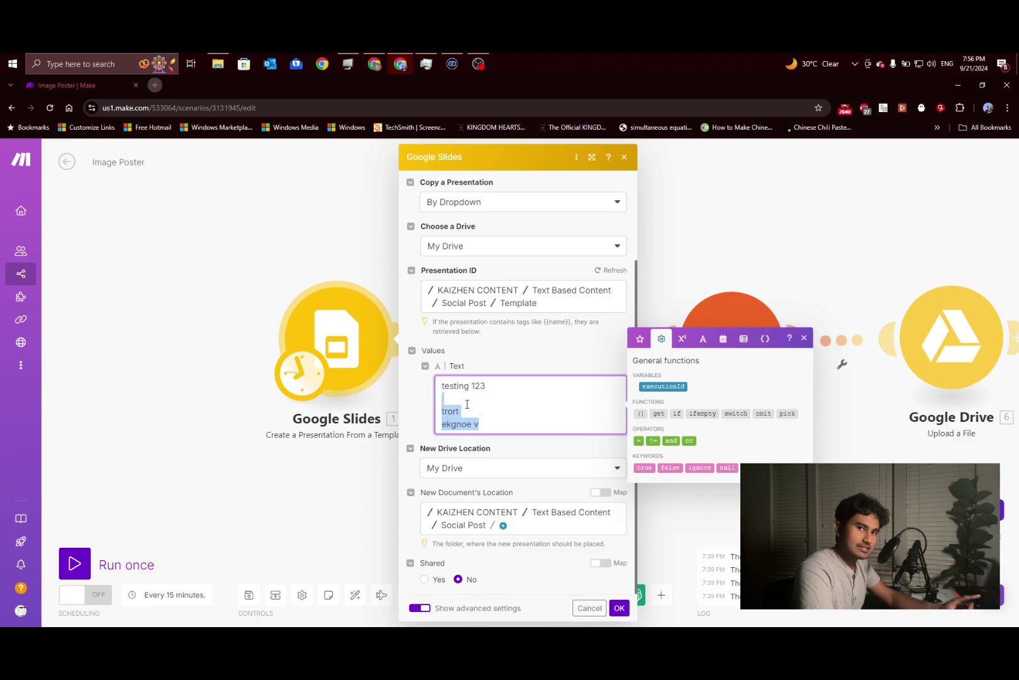
left_click(487, 412)
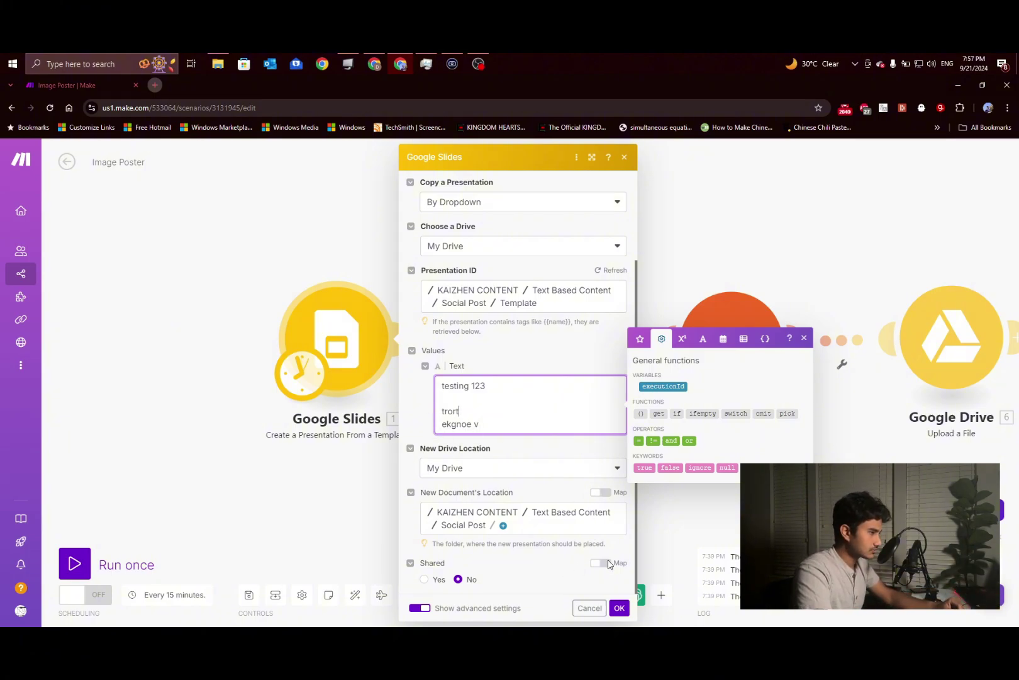
left_click(618, 608)
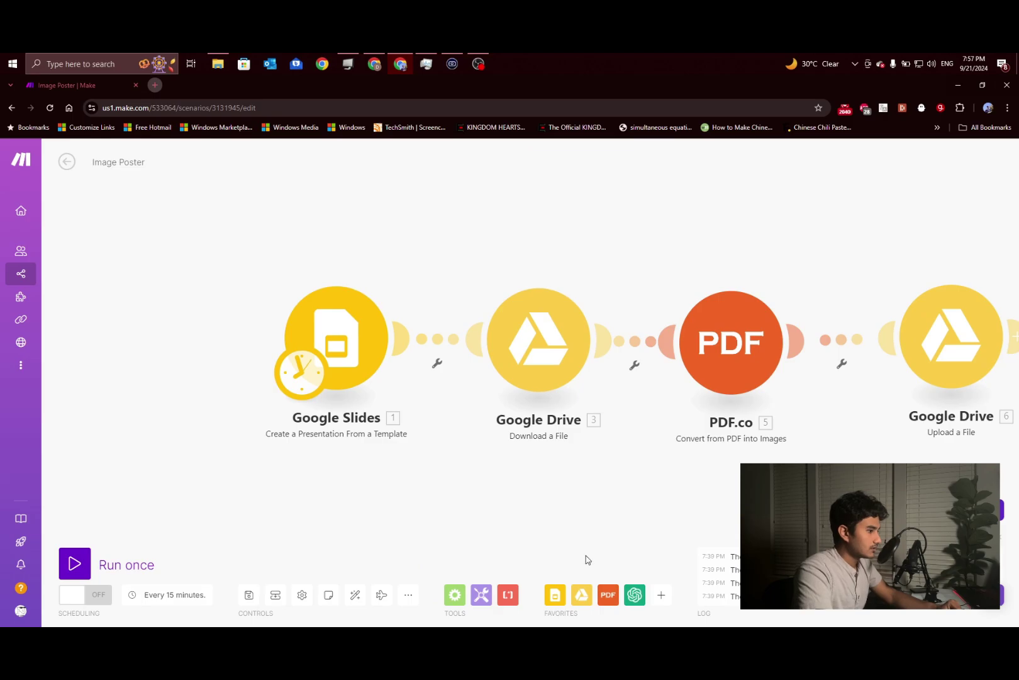
- Browse the available Google Slides modules, including Create a Presentation From a Template and Upload an Image To a Presentation
left_click(555, 594)
scroll(585, 500, "down", 1)
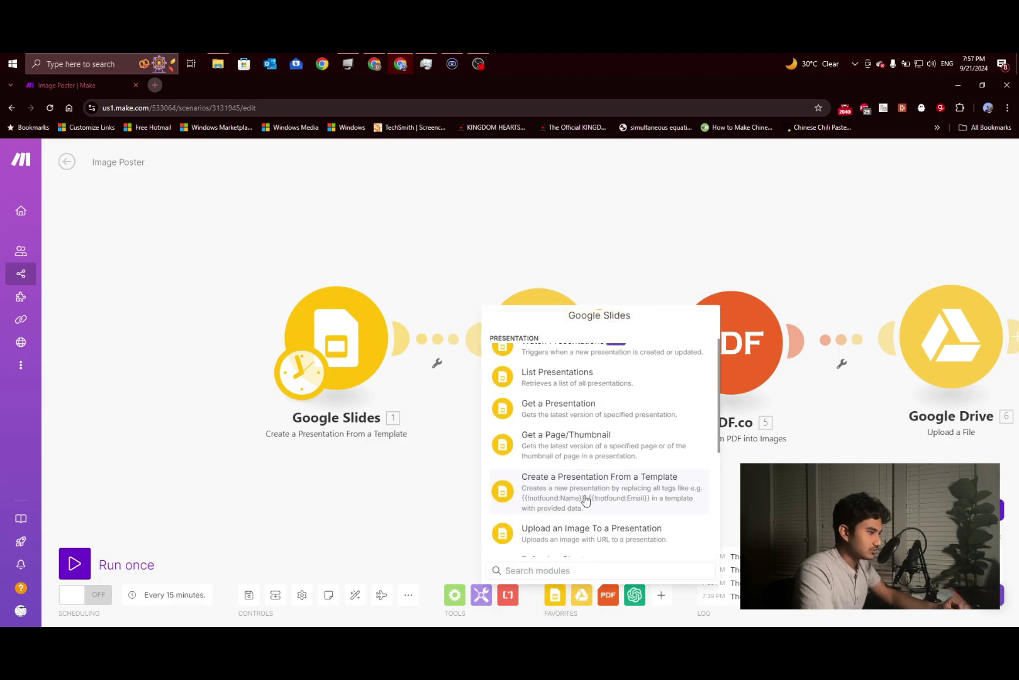
scroll(585, 497, "down", 3)
scroll(585, 479, "up", 2)
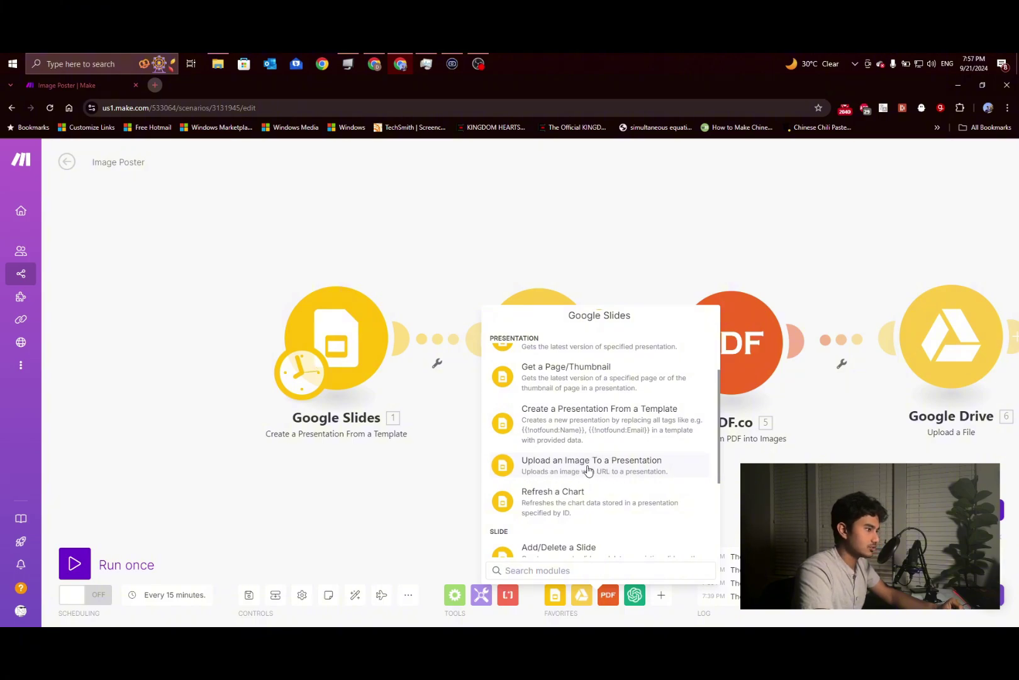
left_click(431, 498)
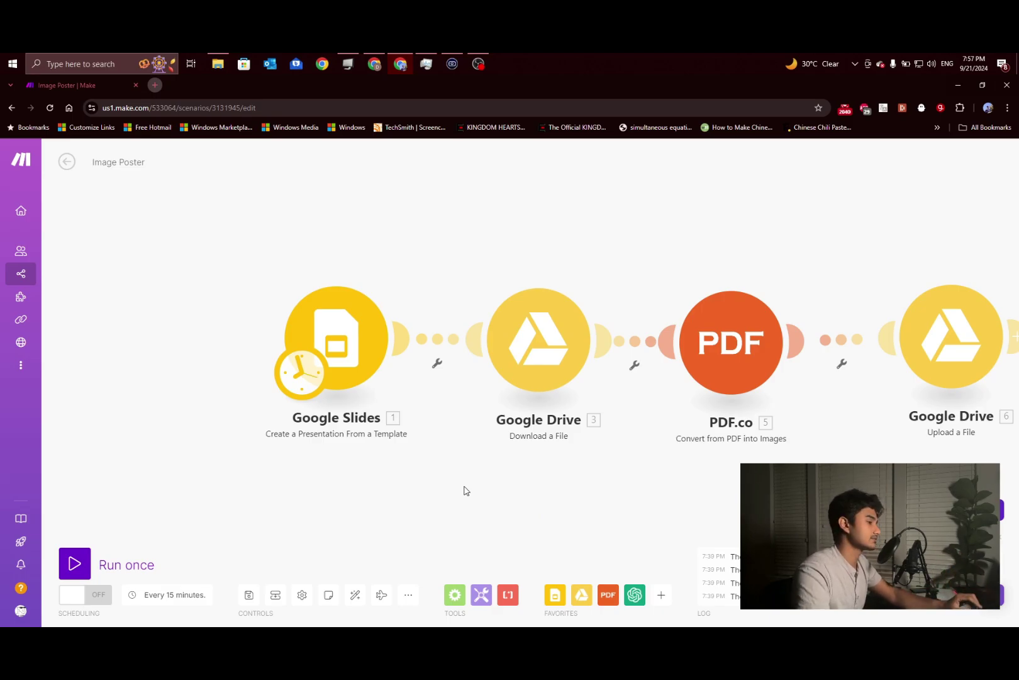
- Review the Google Drive Download a File module's file ID and format conversion settings, then close them
left_click_drag(466, 490, 364, 471)
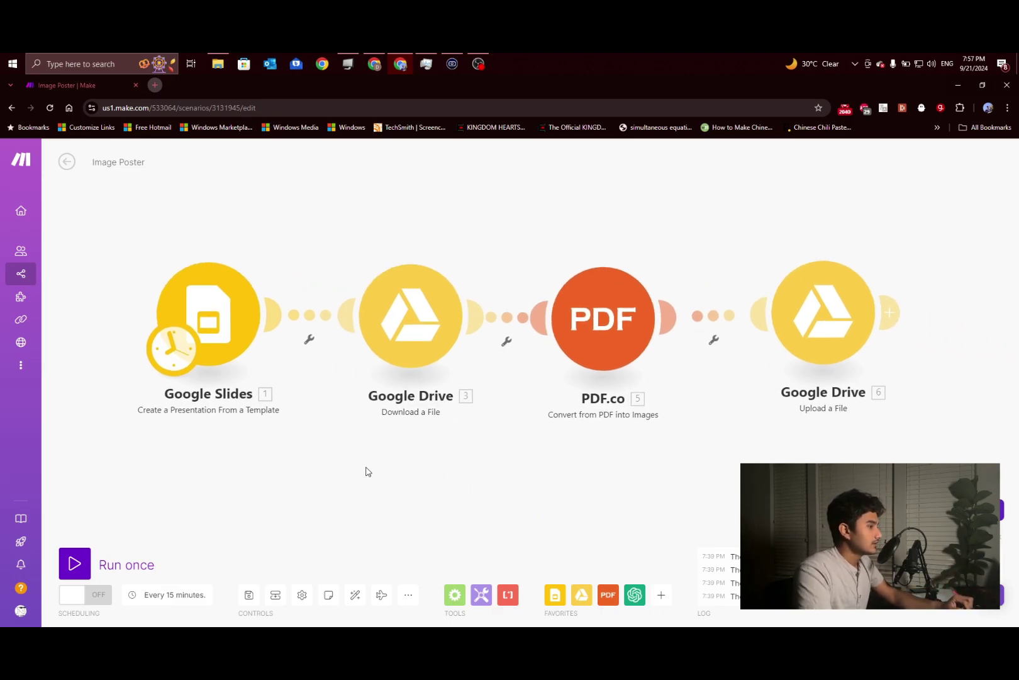
left_click(401, 325)
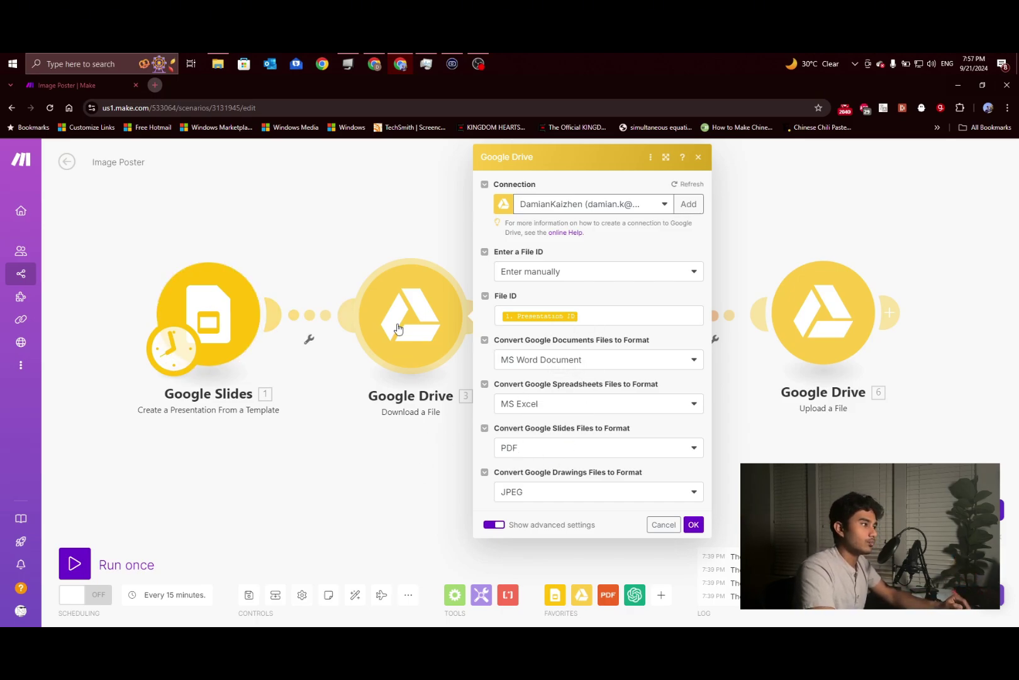
left_click(432, 428)
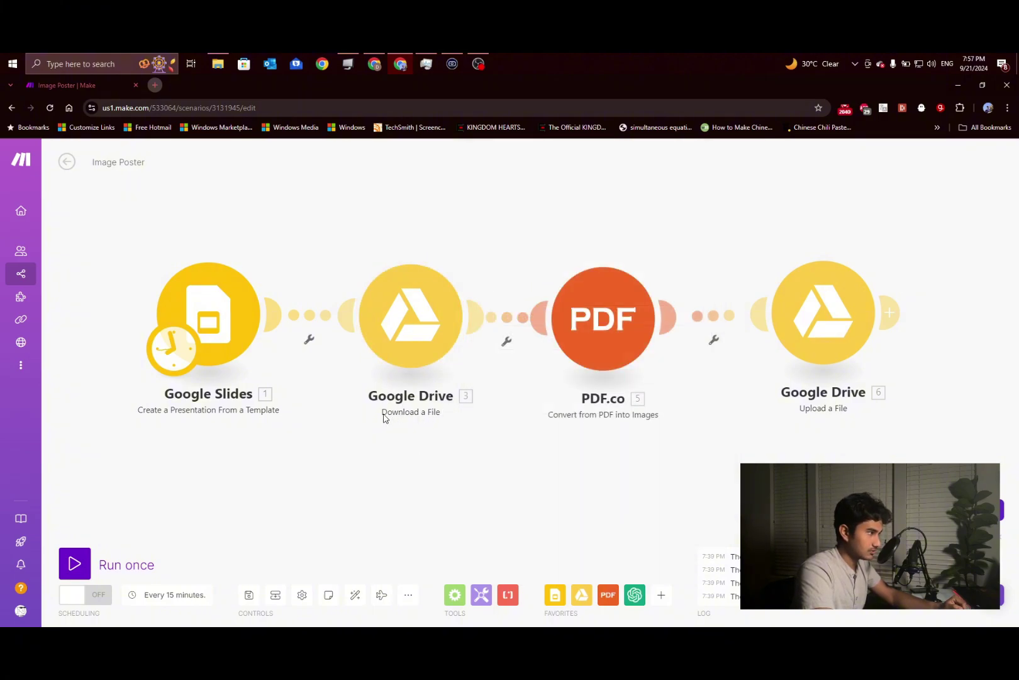
left_click_drag(385, 418, 424, 418)
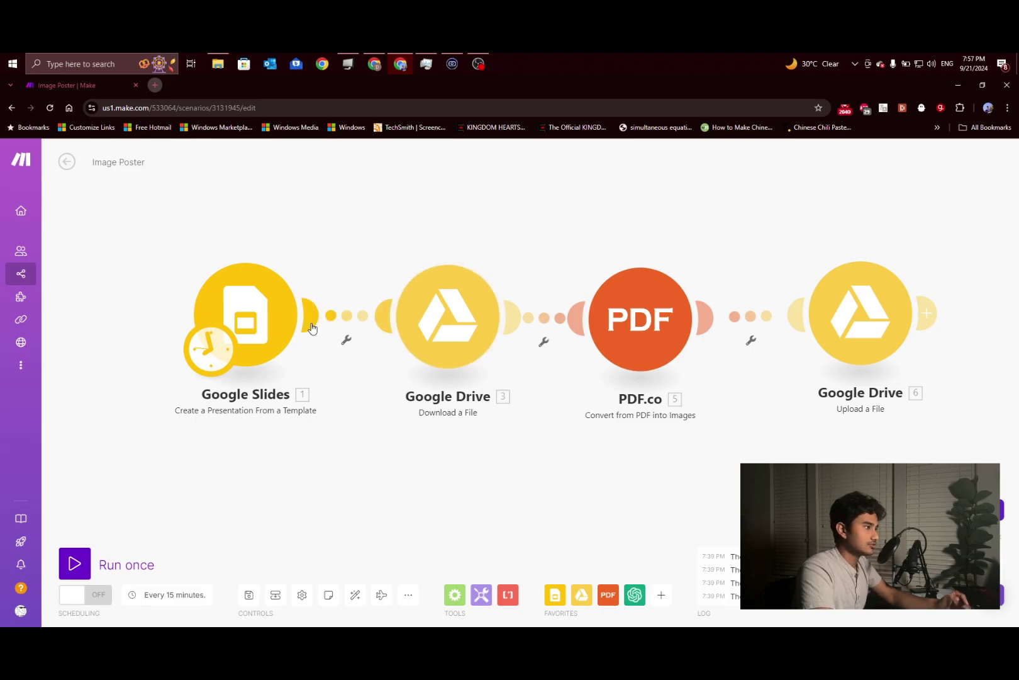
left_click(455, 333)
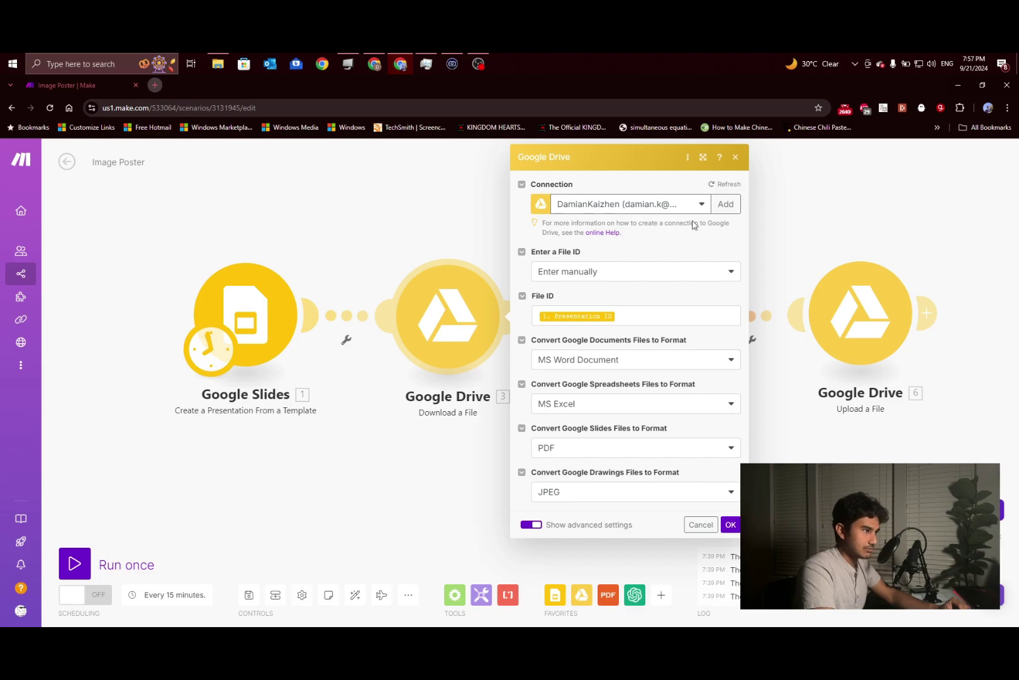
left_click(735, 157)
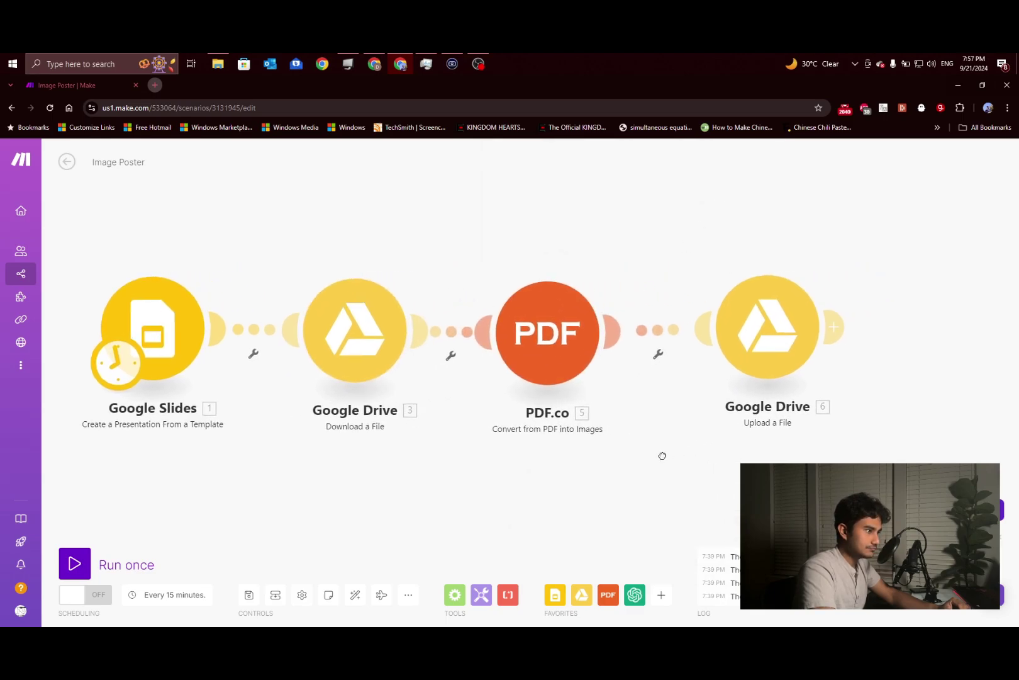
- Open the PDF.co module's settings and choose PDF to JPG as the convert type
left_click(497, 349)
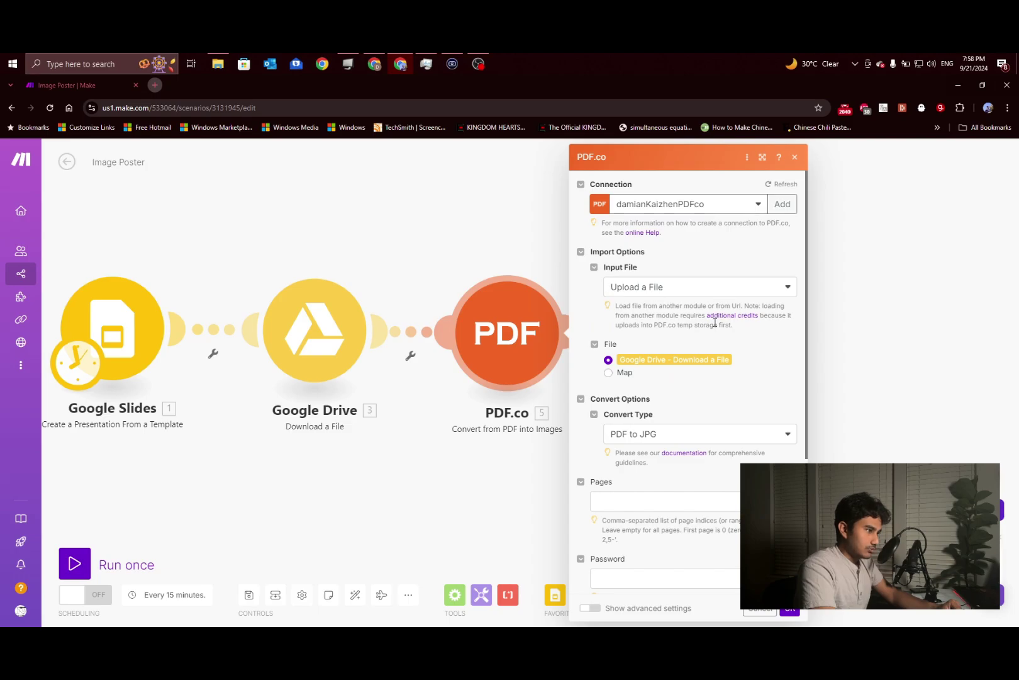
scroll(623, 378, "down", 1)
left_click(623, 382)
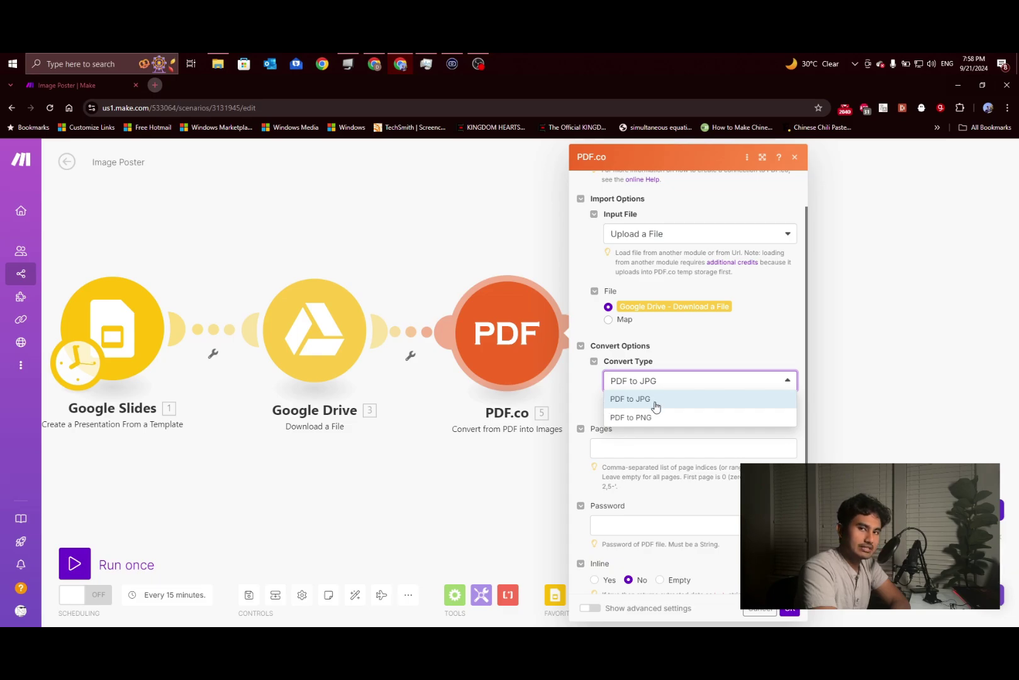
left_click(605, 400)
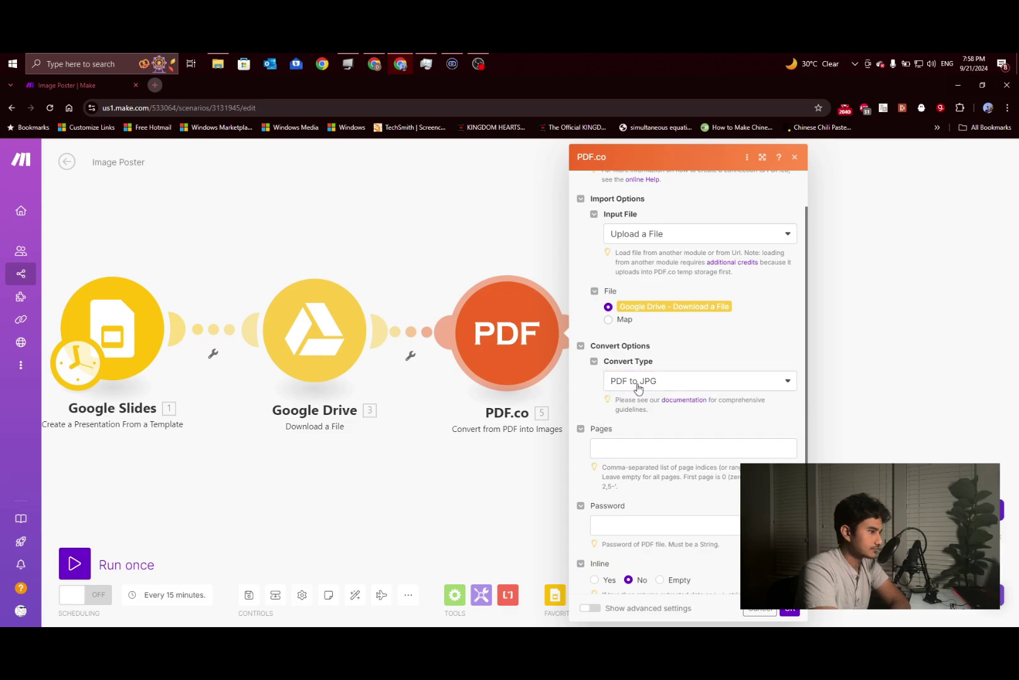
- Use Google Drive - Download a File as the PDF.co input file, review the page and export options, and confirm the settings
scroll(685, 385, "down", 3)
scroll(677, 418, "up", 4)
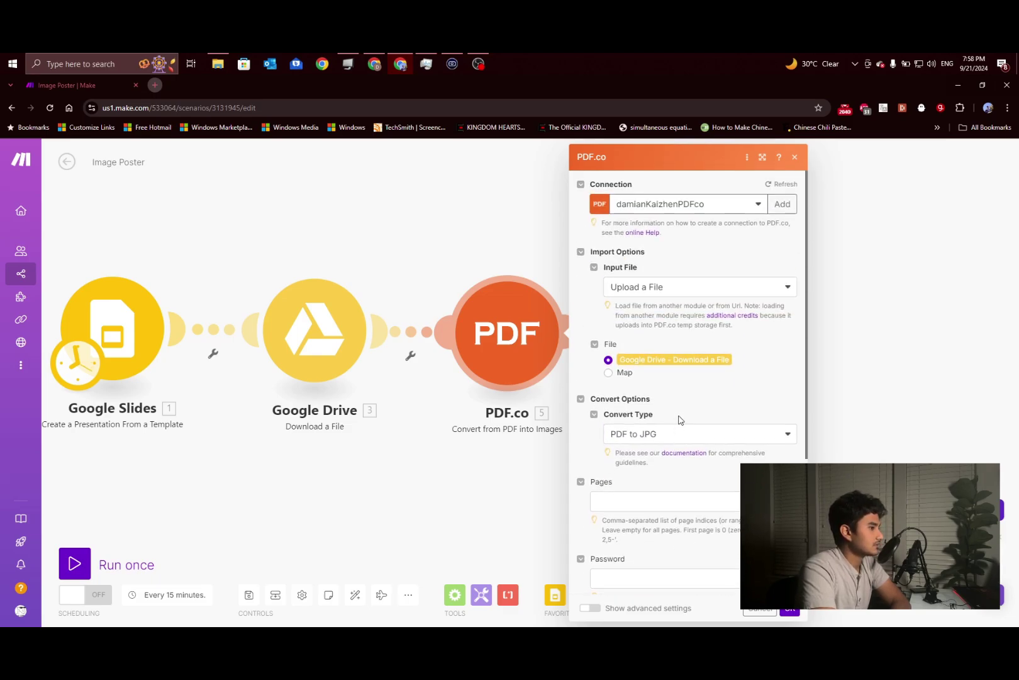
left_click(609, 361)
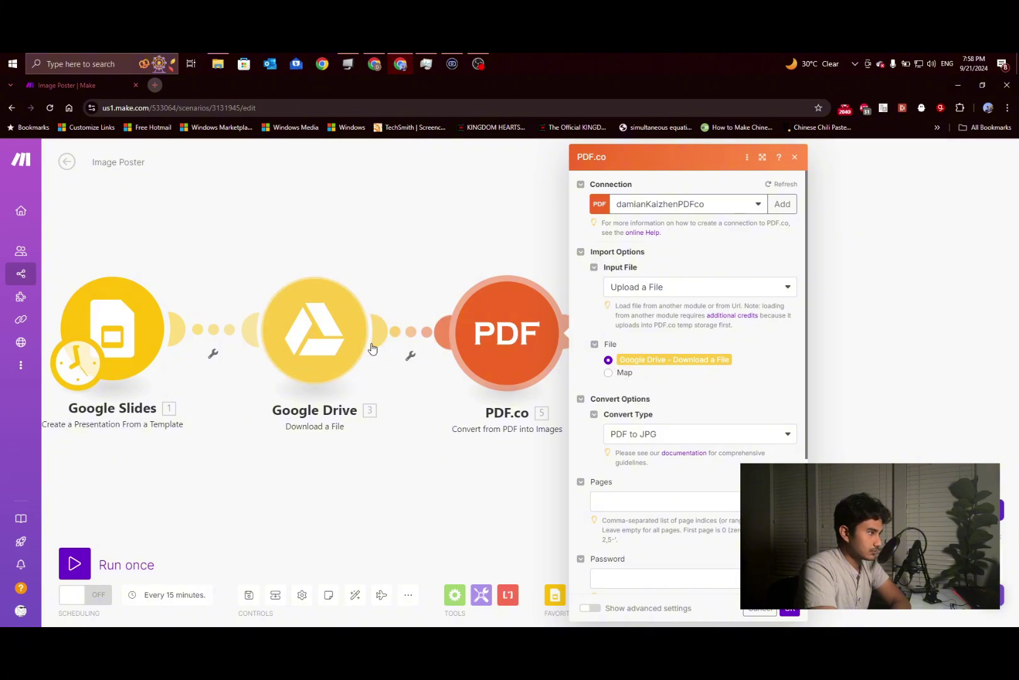
scroll(699, 362, "down", 2)
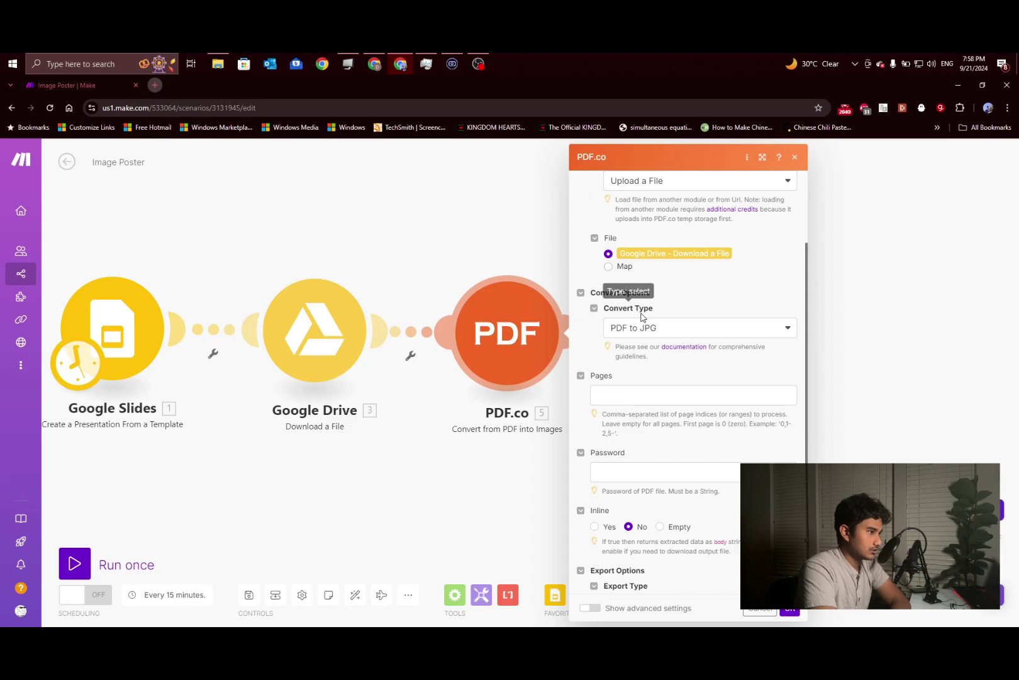
scroll(657, 378, "down", 1)
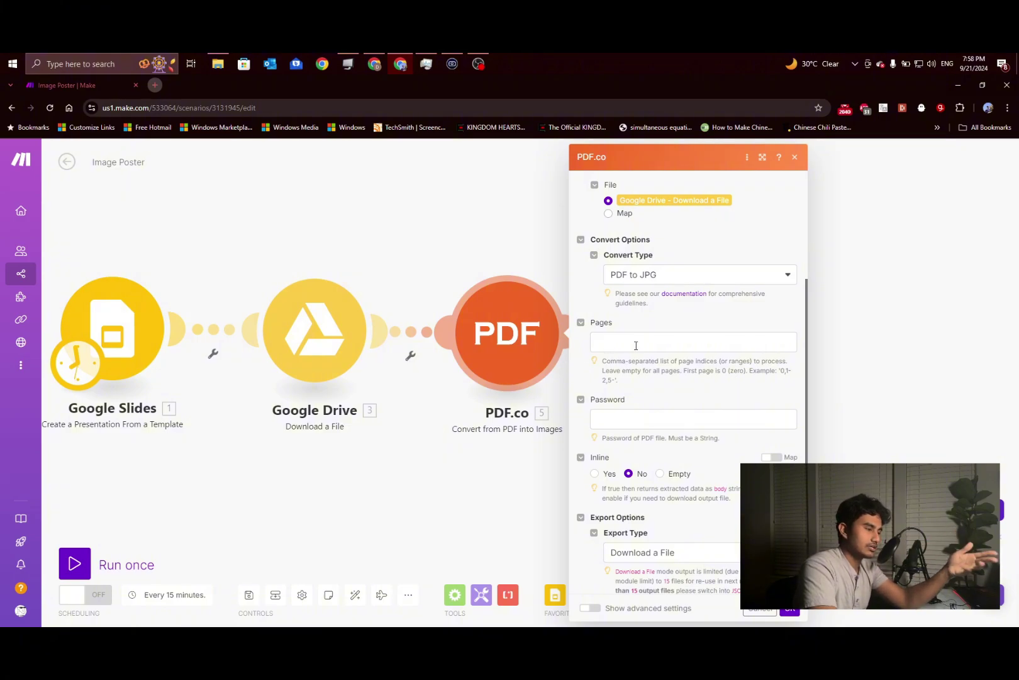
scroll(642, 362, "down", 1)
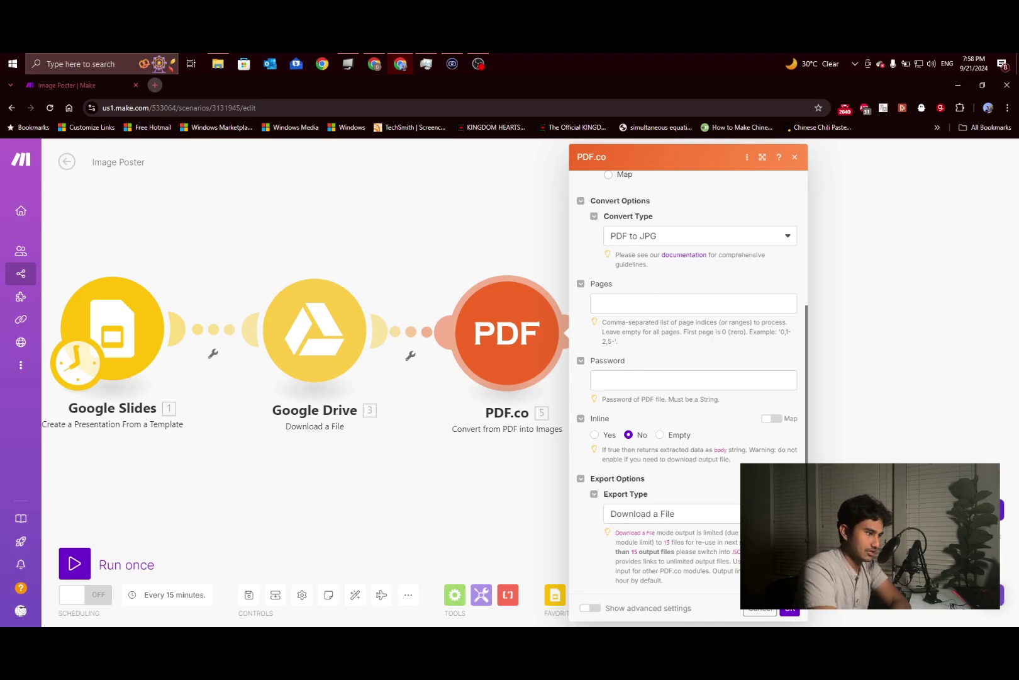
left_click(789, 609)
- In the Google Drive Upload a File module, strip the replace function from New File Name, leaving only the Name item, and save
left_click(737, 347)
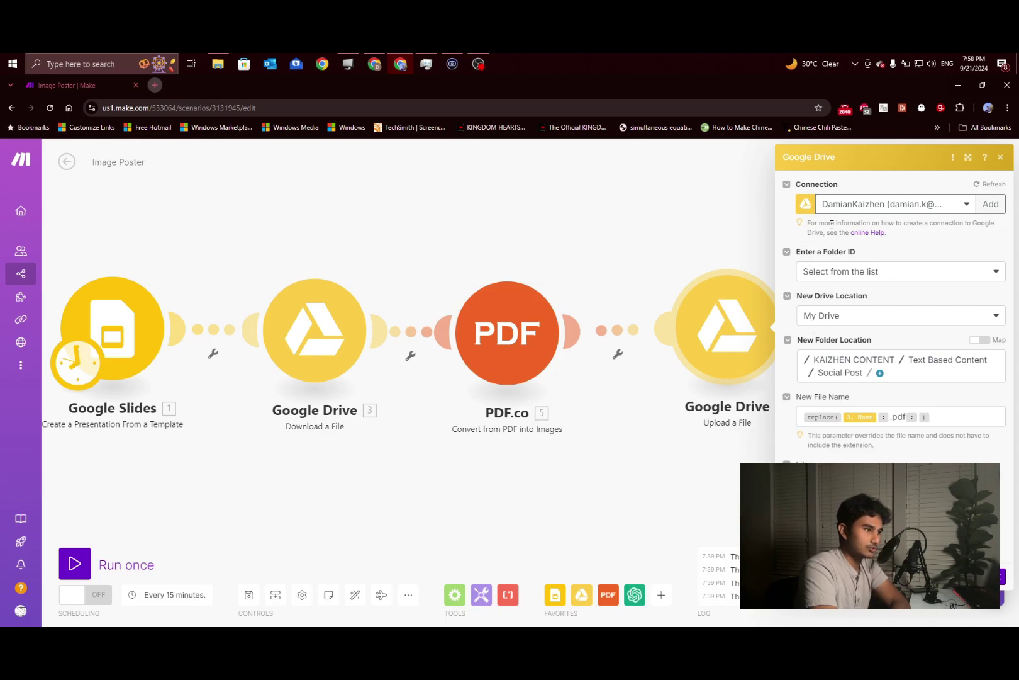
left_click(940, 417)
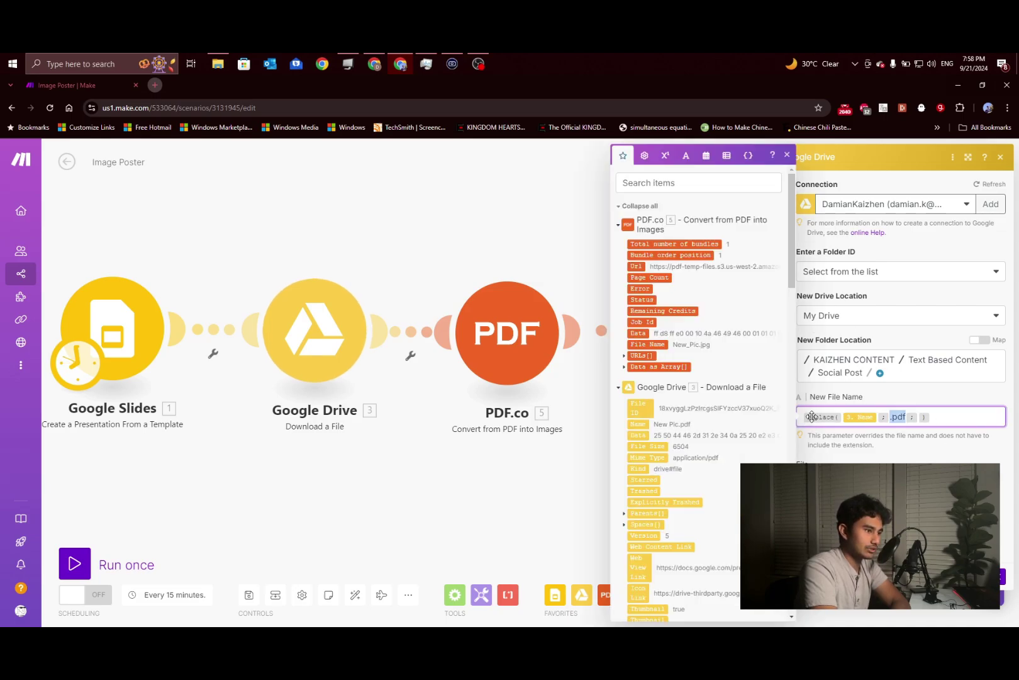
left_click_drag(940, 417, 792, 446)
left_click(938, 417)
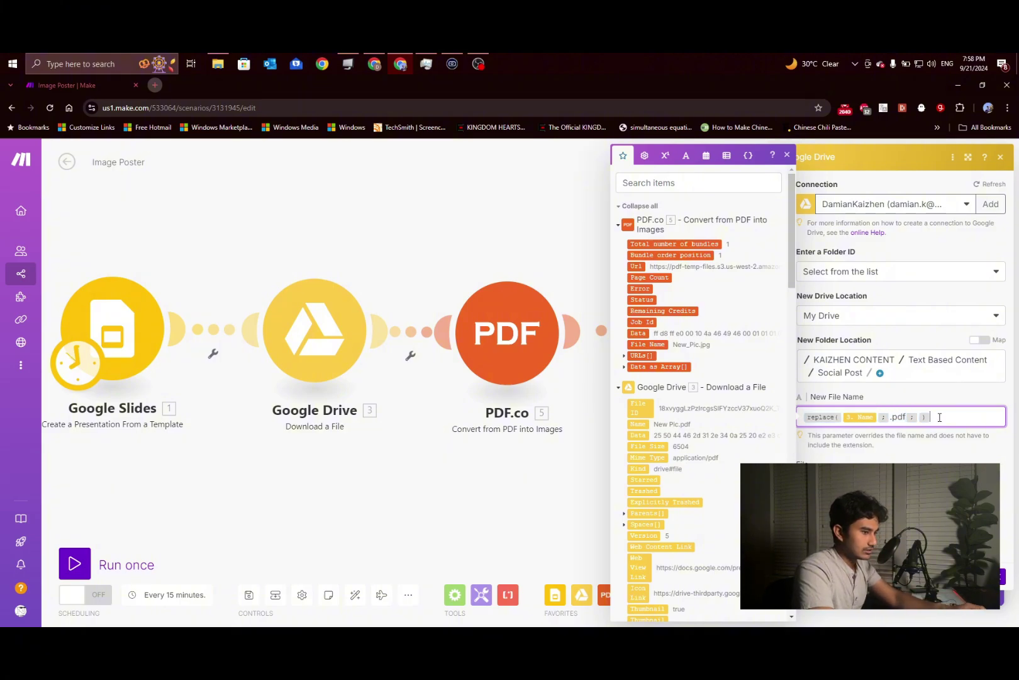
key("BackSpace")
key("BackSpace")
key("BackSpace")
key("BackSpace")
key("BackSpace")
key("BackSpace")
key("BackSpace")
left_click(843, 418)
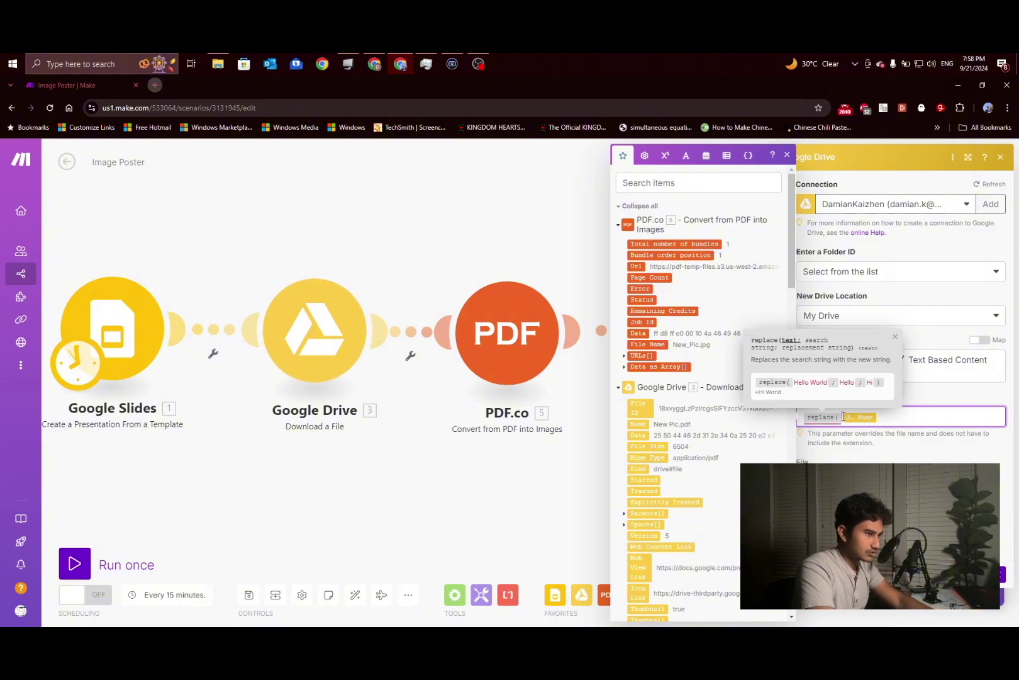
key("BackSpace")
left_click(860, 429)
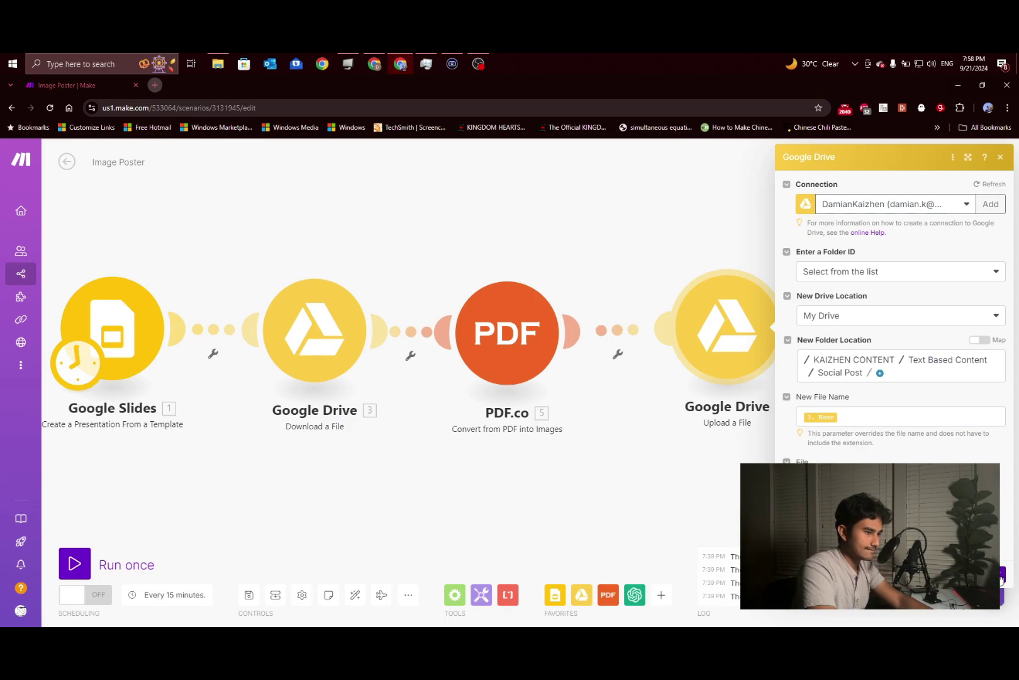
left_click(1000, 578)
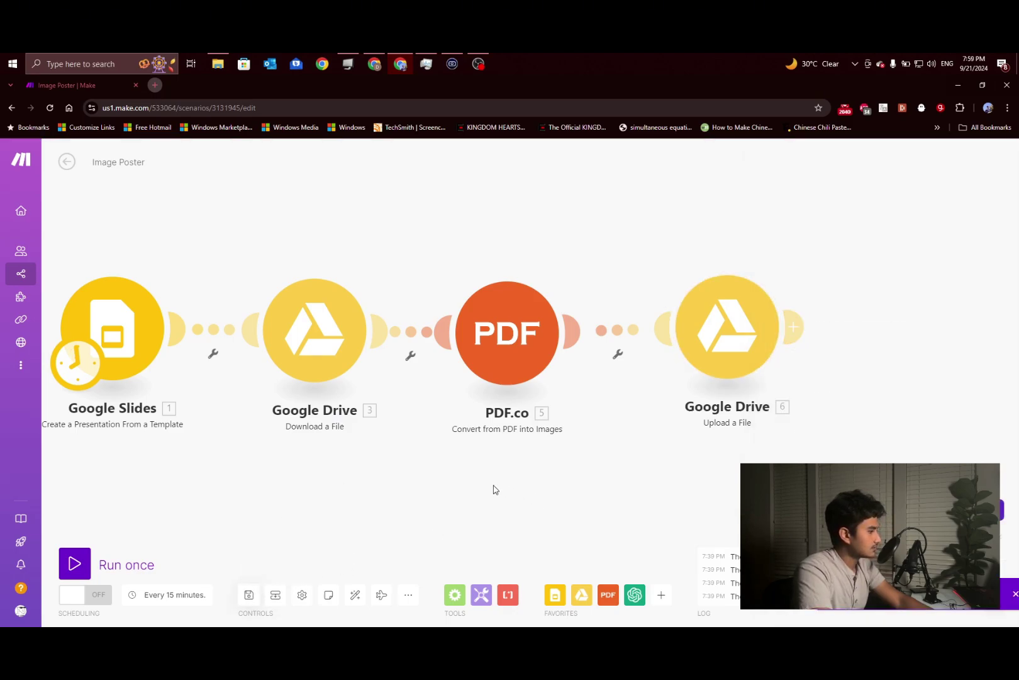
- Switch to the Google Drive window, close the Template presentation and reload the Social Post folder
scroll(494, 487, "down", 2)
scroll(495, 486, "up", 2)
left_click_drag(487, 489, 609, 493)
scroll(523, 465, "down", 1)
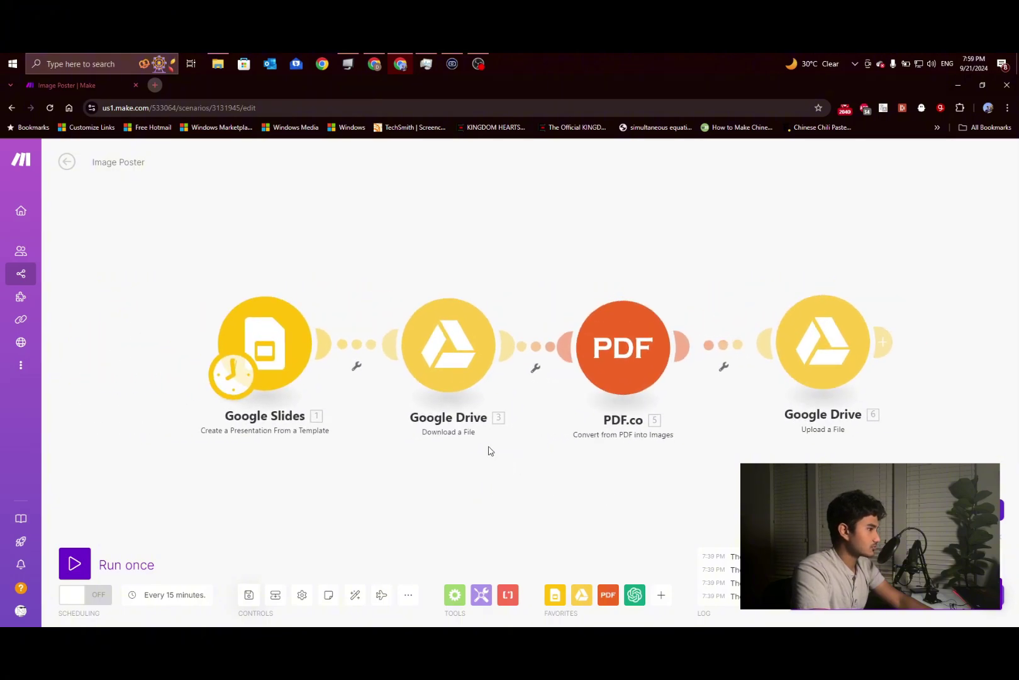
left_click(376, 64)
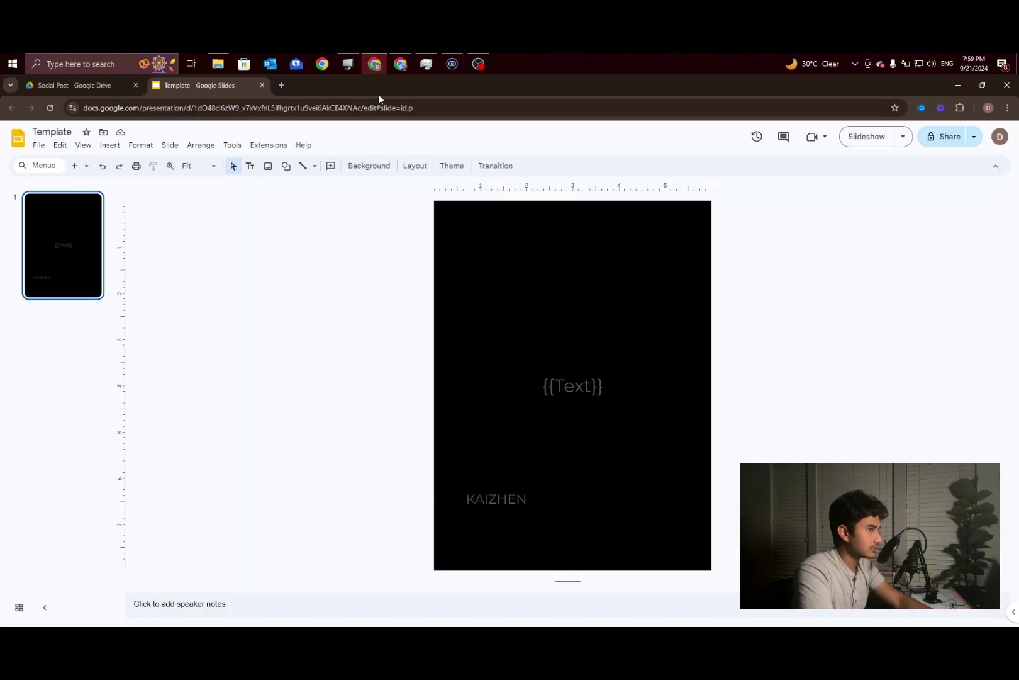
left_click(262, 85)
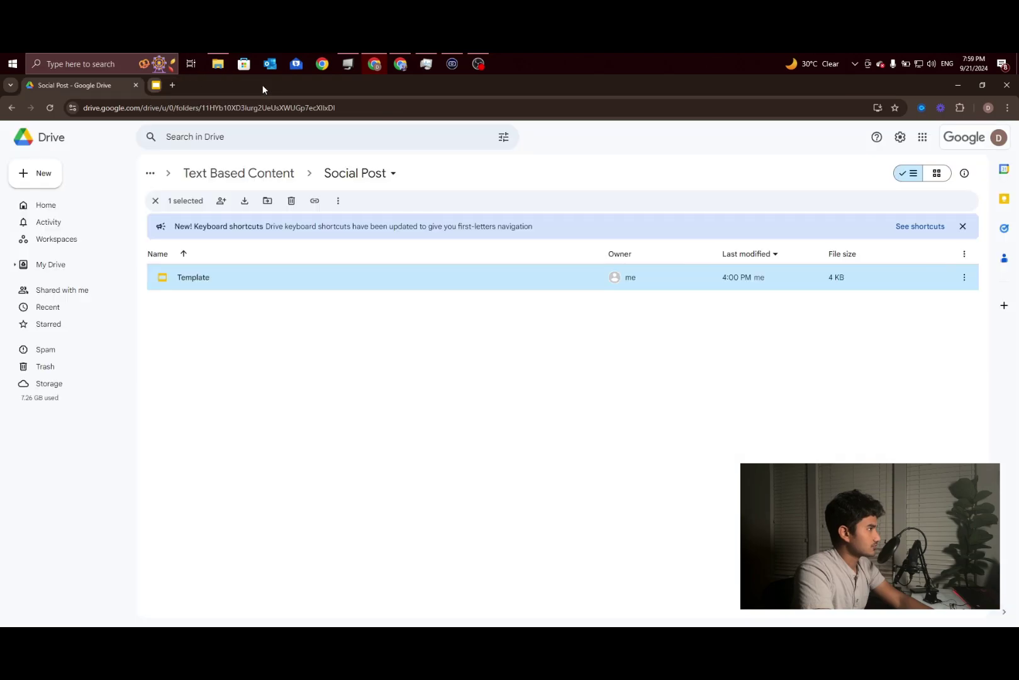
left_click(305, 377)
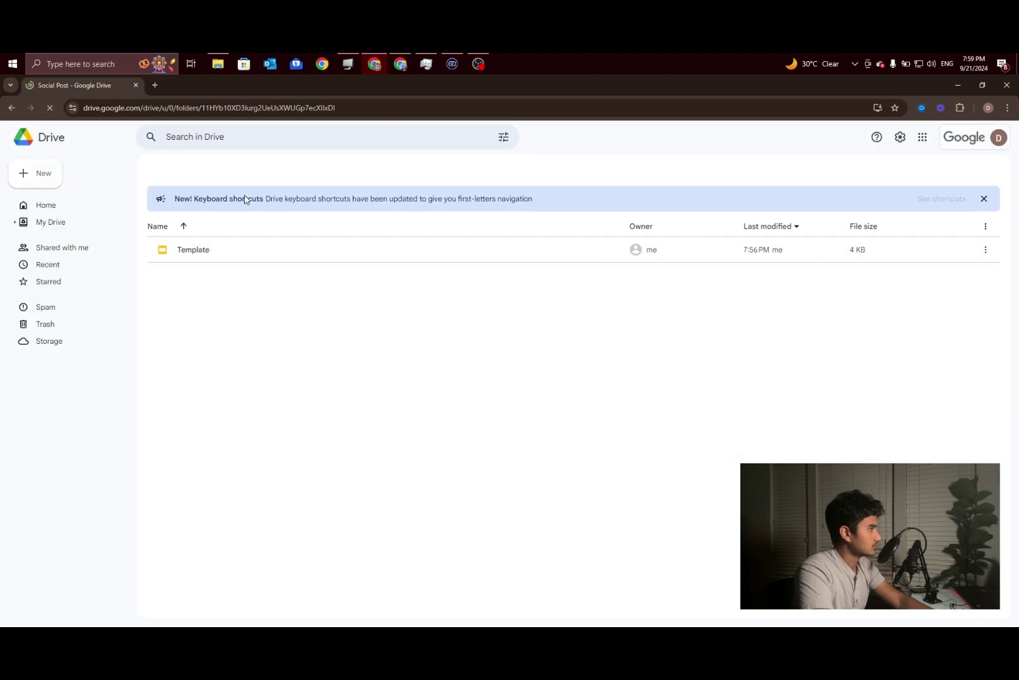
- Switch back to the Make scenario, run it once and follow the modules as they execute
left_click(406, 64)
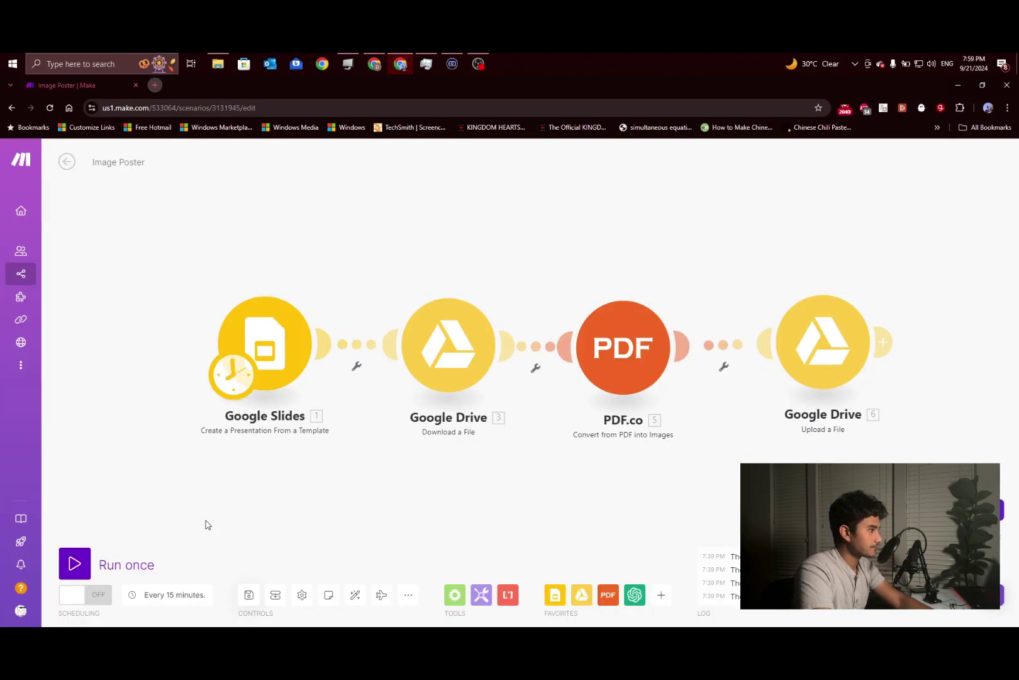
left_click(72, 562)
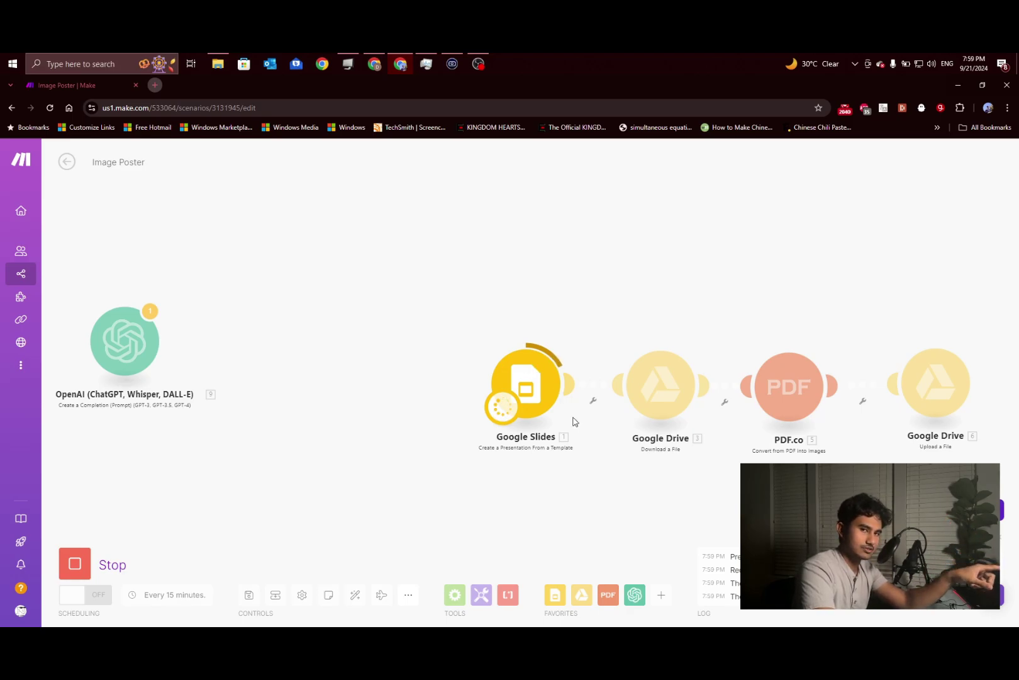
left_click_drag(653, 495, 470, 474)
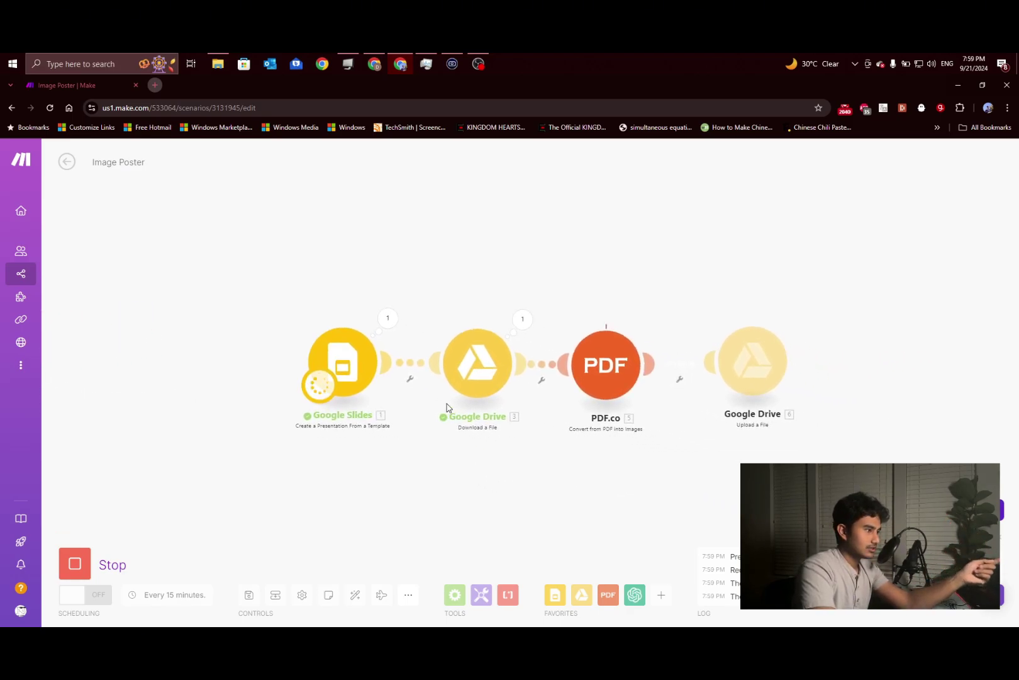
left_click(523, 319)
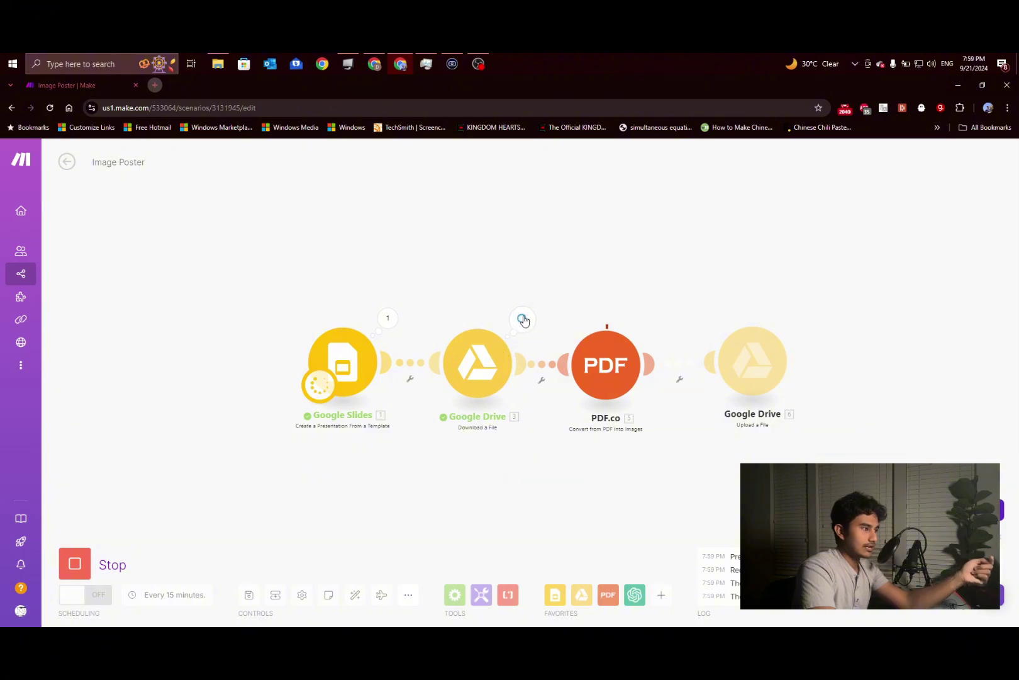
left_click(479, 521)
left_click_drag(660, 488, 578, 483)
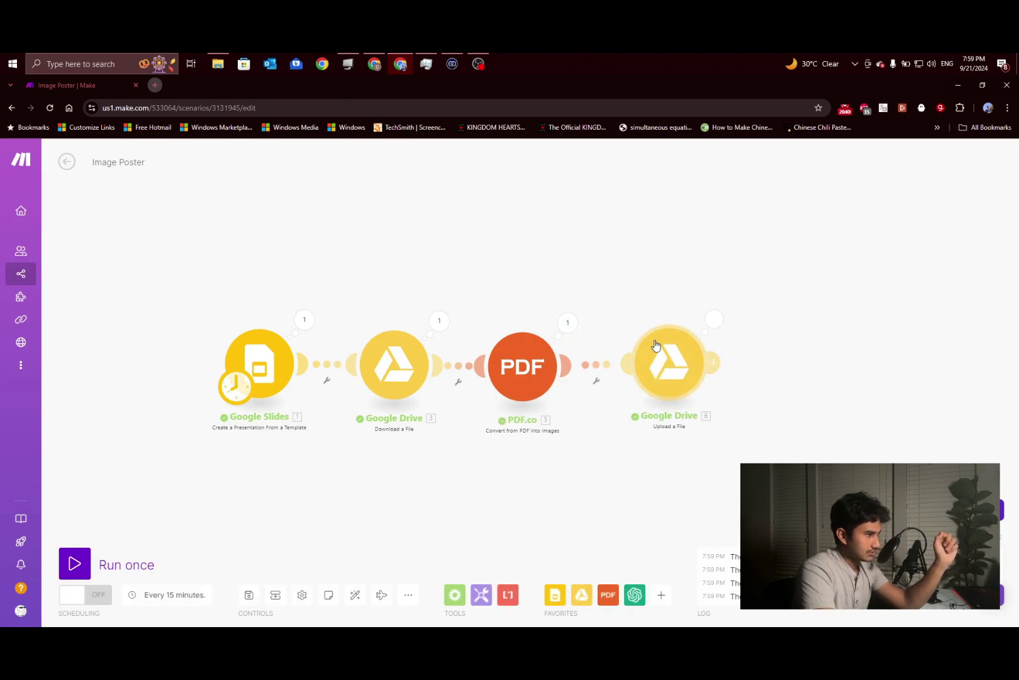
- Reload the Social Post folder in Google Drive, preview New Pic.pdf.jpg to check its text, and close the preview
left_click(373, 67)
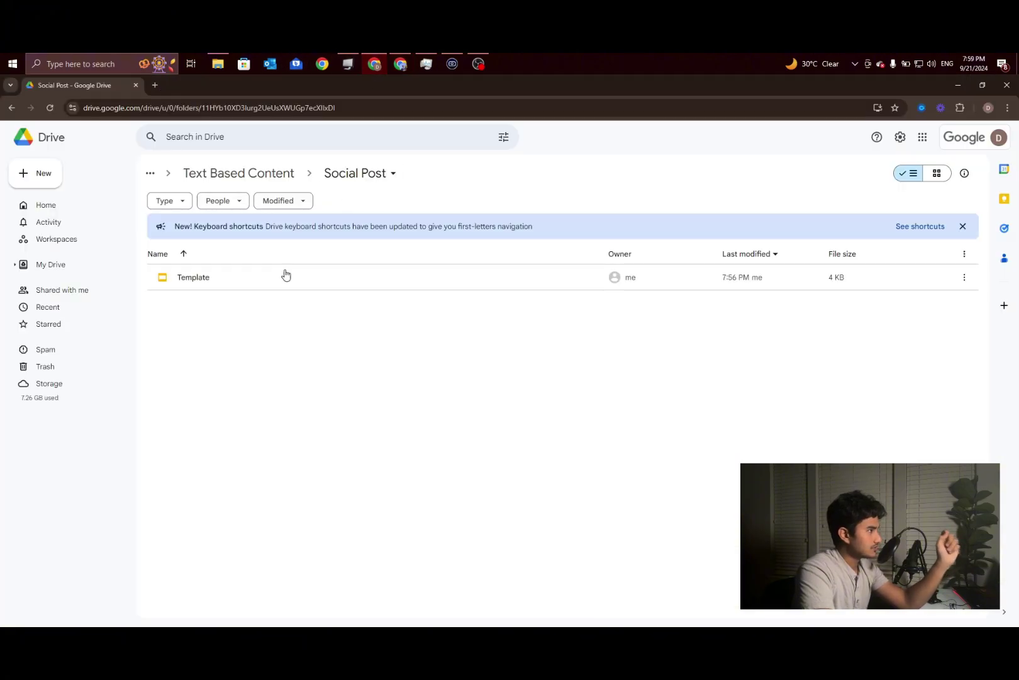
left_click(51, 107)
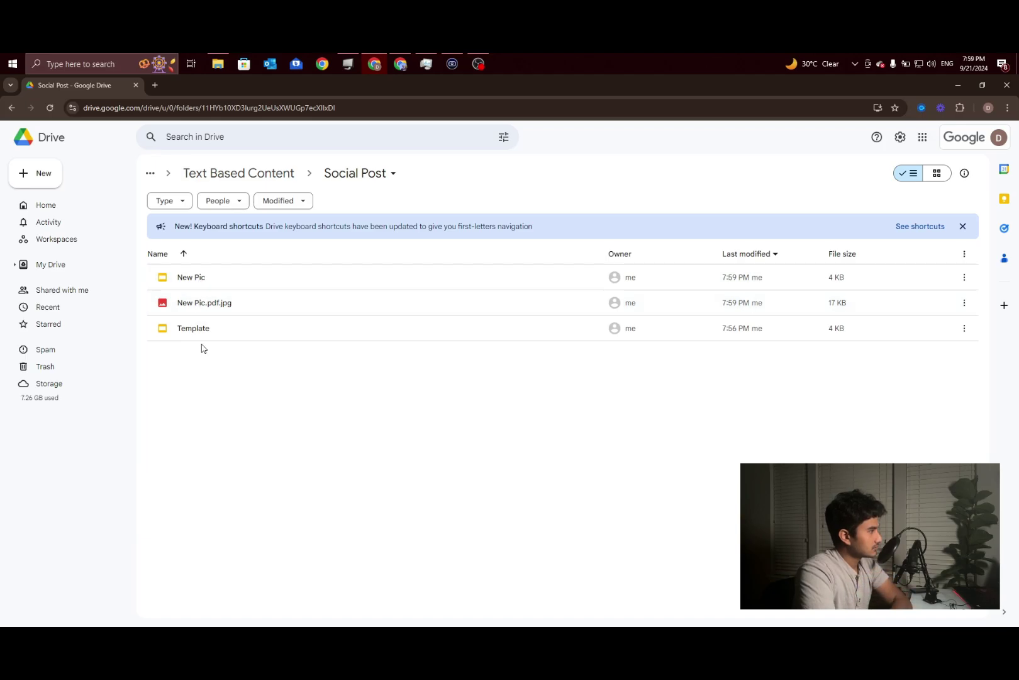
left_click(184, 280)
mouse_move(182, 278)
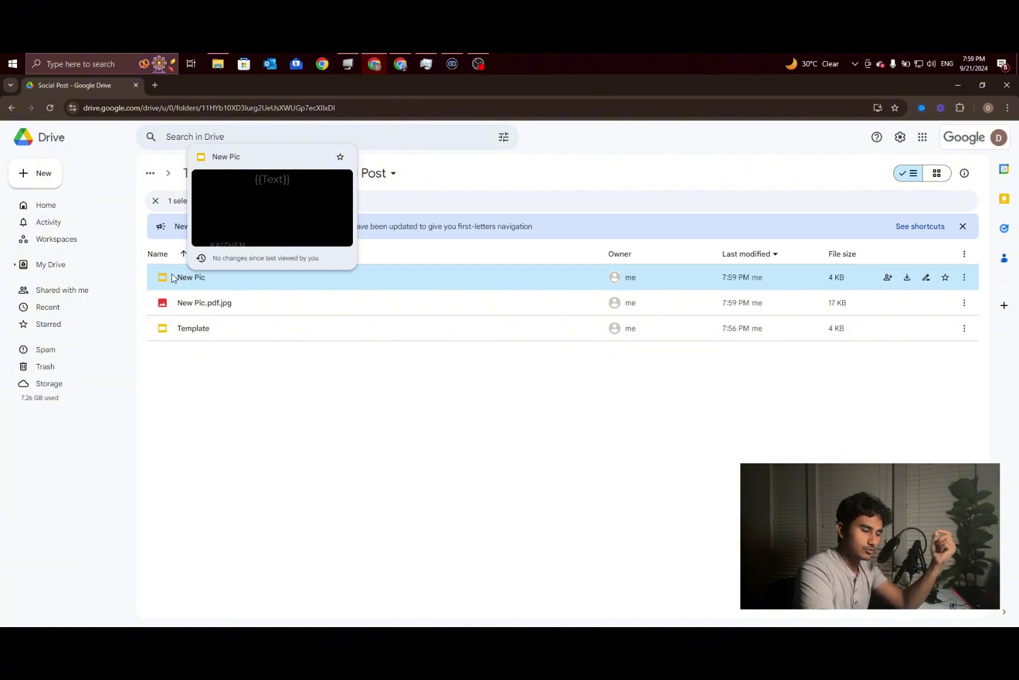
double_click(199, 309)
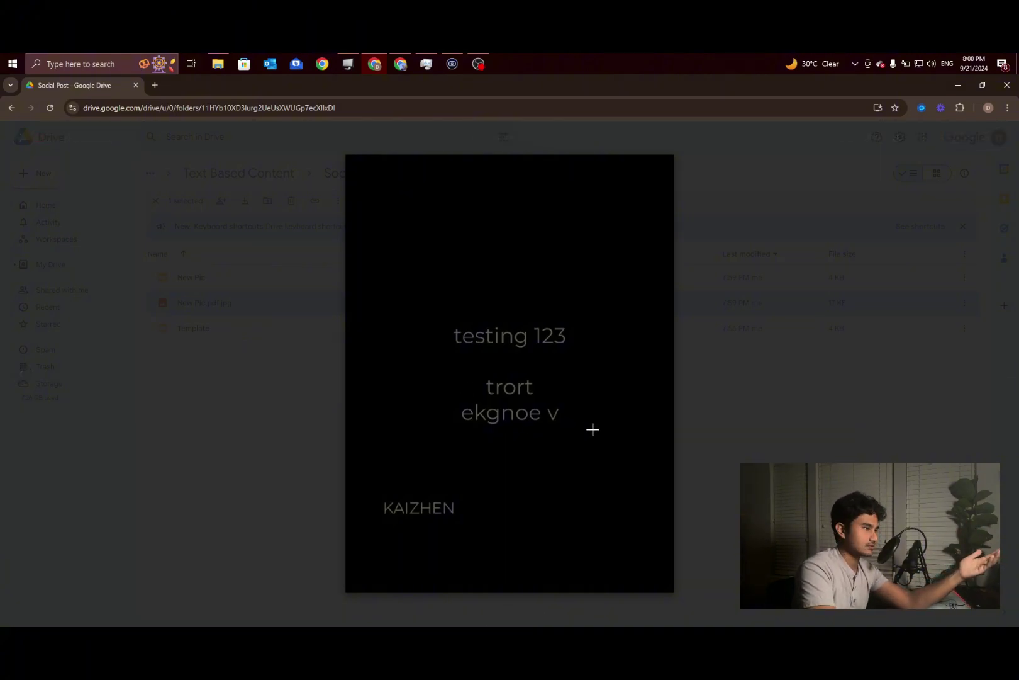
left_click(692, 410)
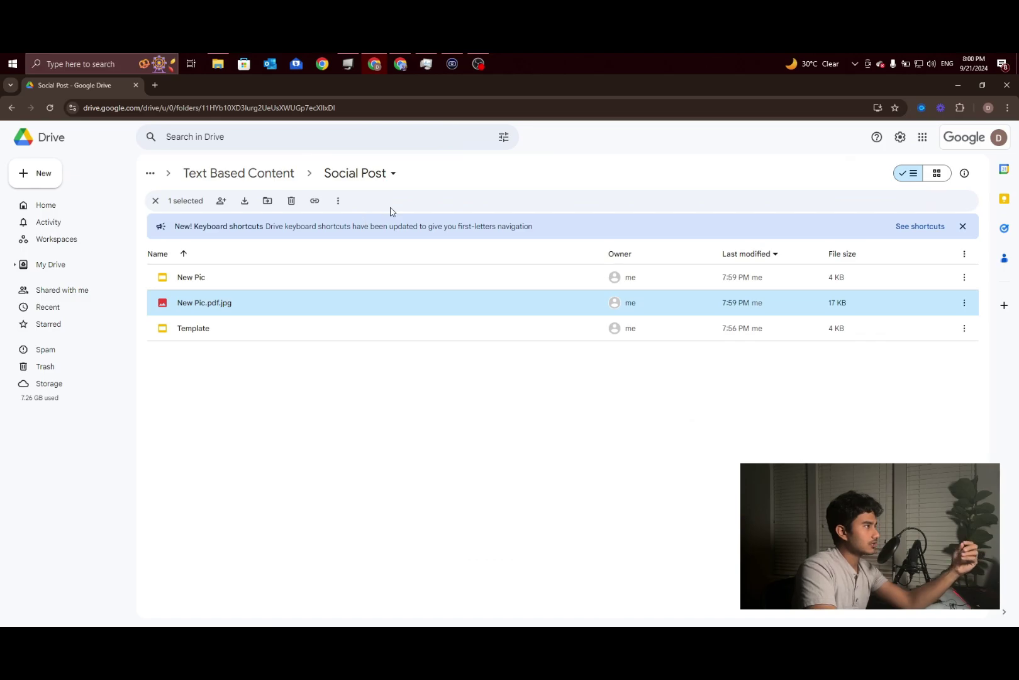
- Return to Make, search the apps for LinkedIn and add its Create an Organization Image Post module after the upload
left_click(401, 63)
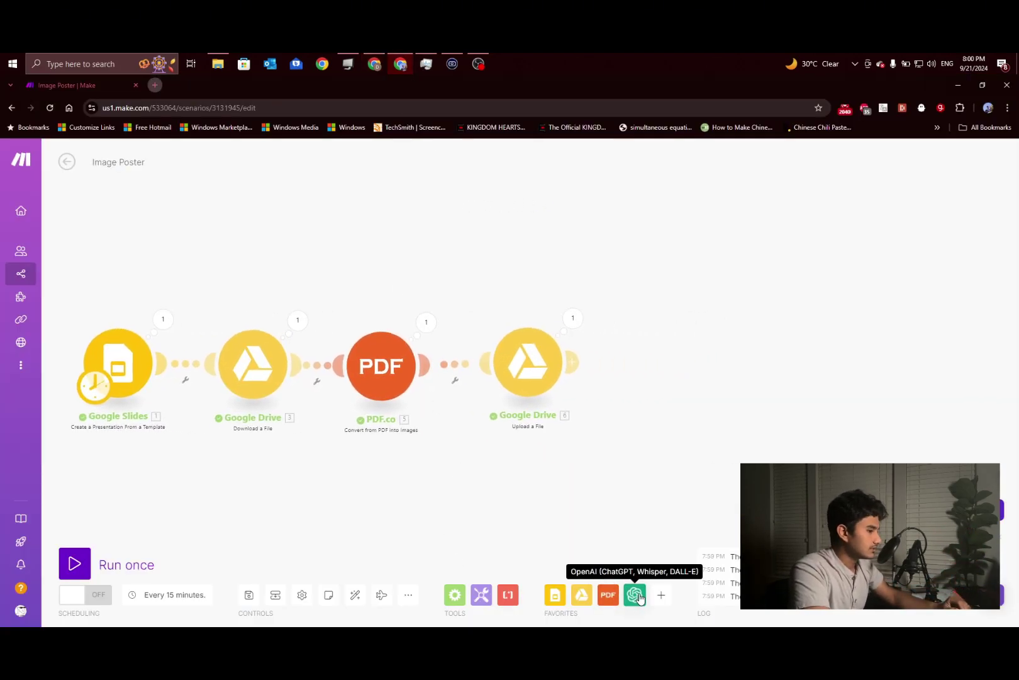
left_click(660, 596)
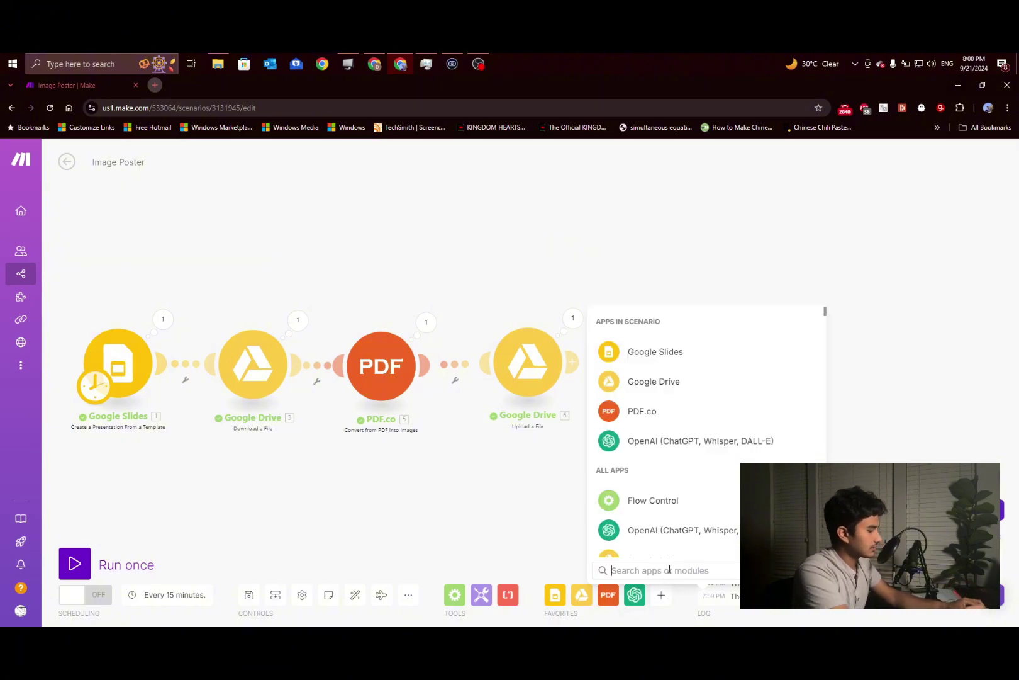
type("link")
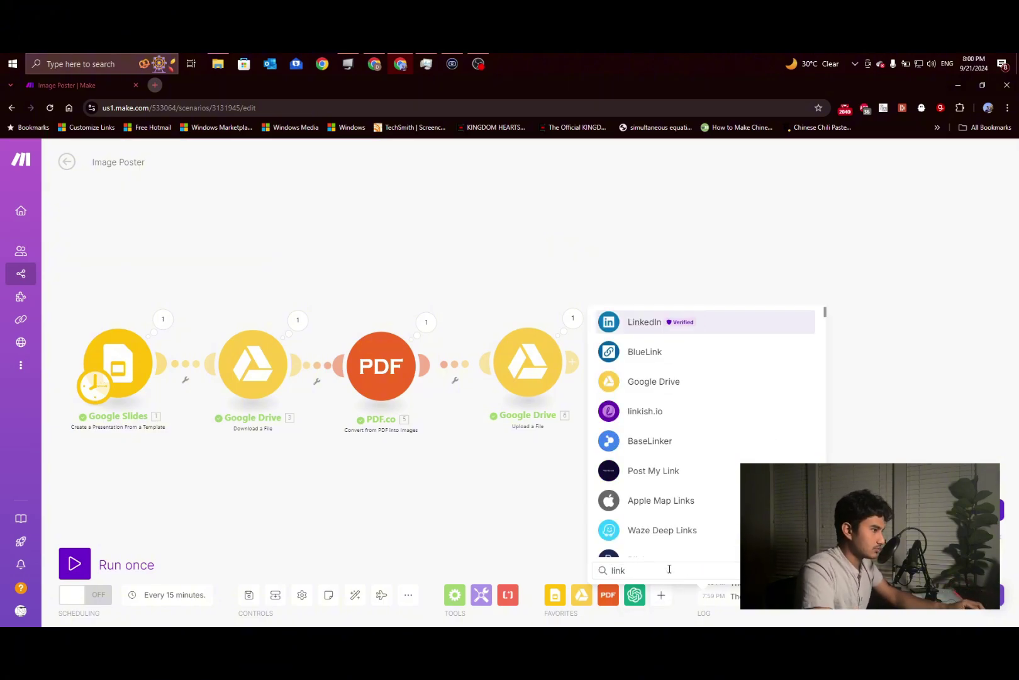
left_click(641, 323)
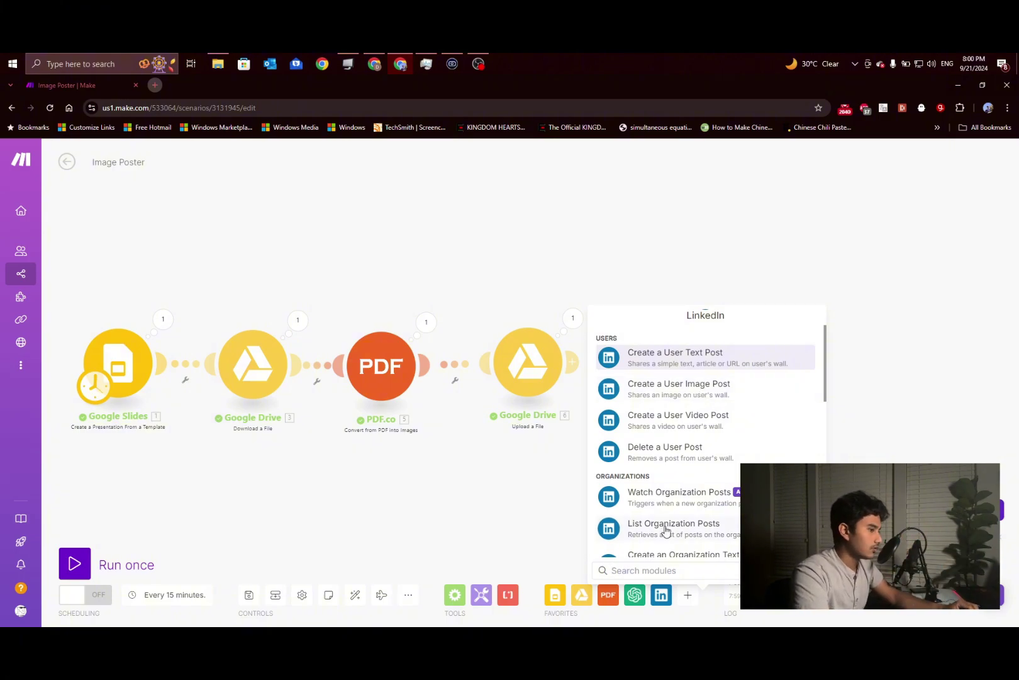
scroll(689, 486, "down", 2)
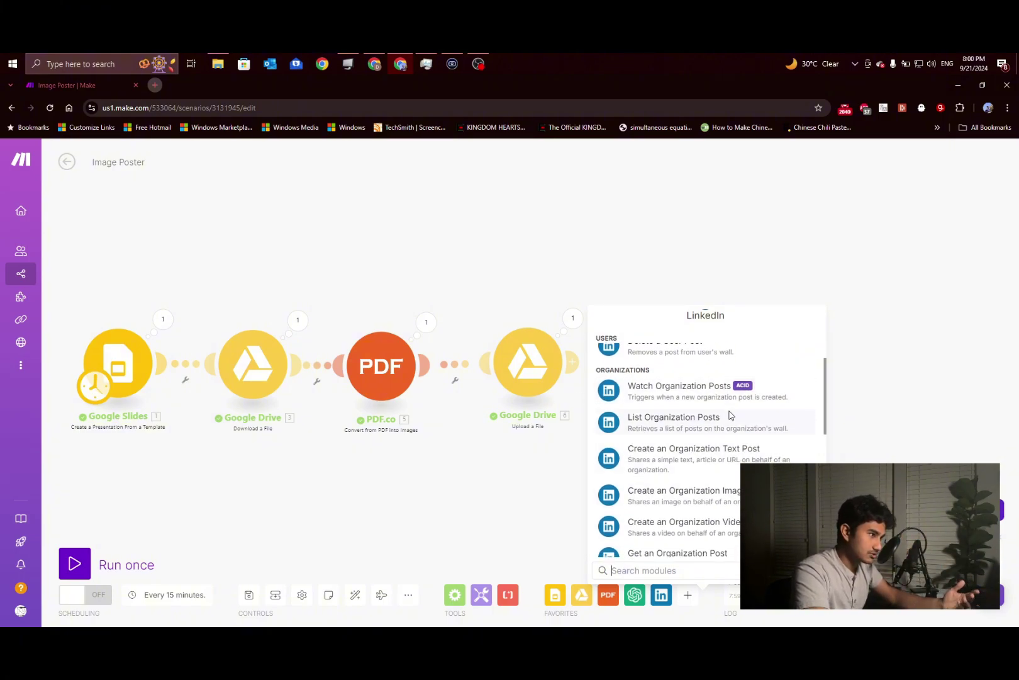
scroll(675, 439, "down", 1)
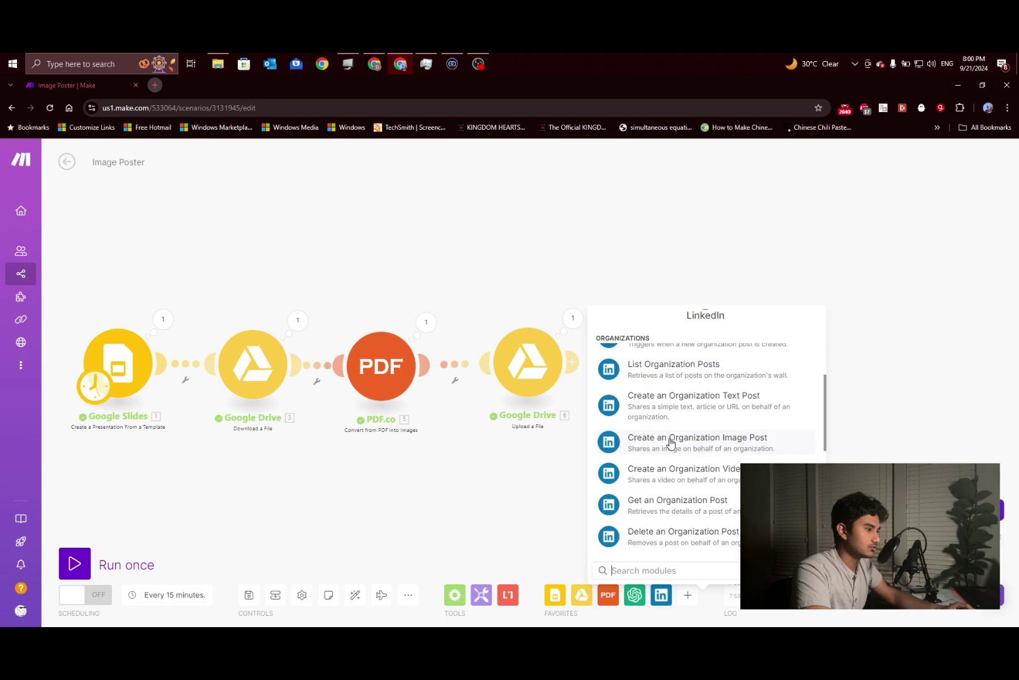
scroll(706, 444, "up", 4)
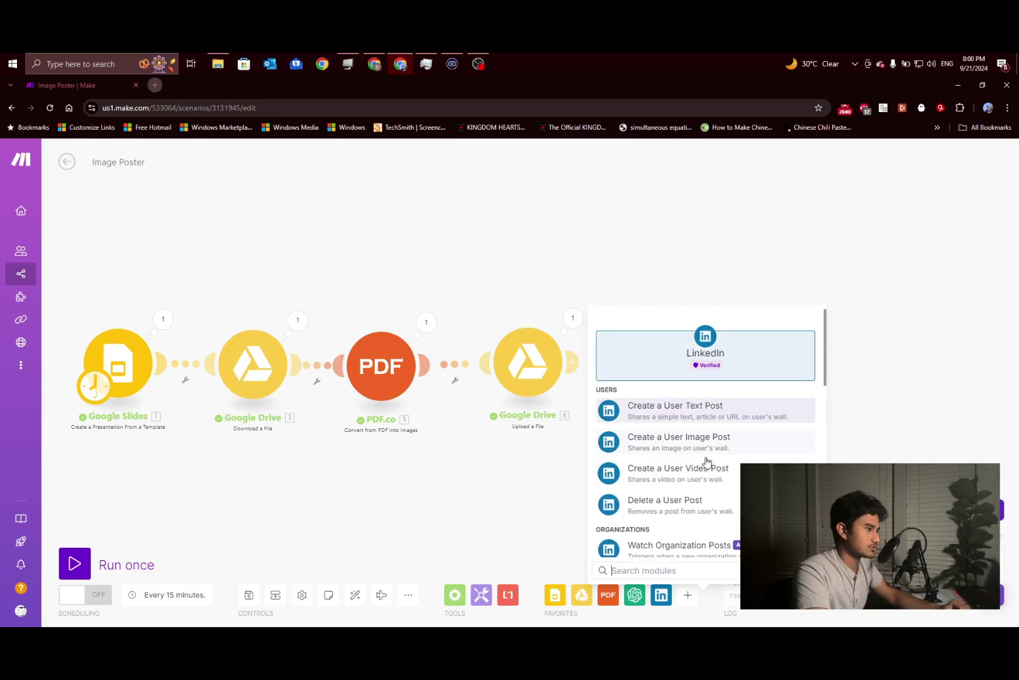
scroll(708, 461, "down", 3)
scroll(706, 453, "up", 4)
scroll(696, 416, "down", 4)
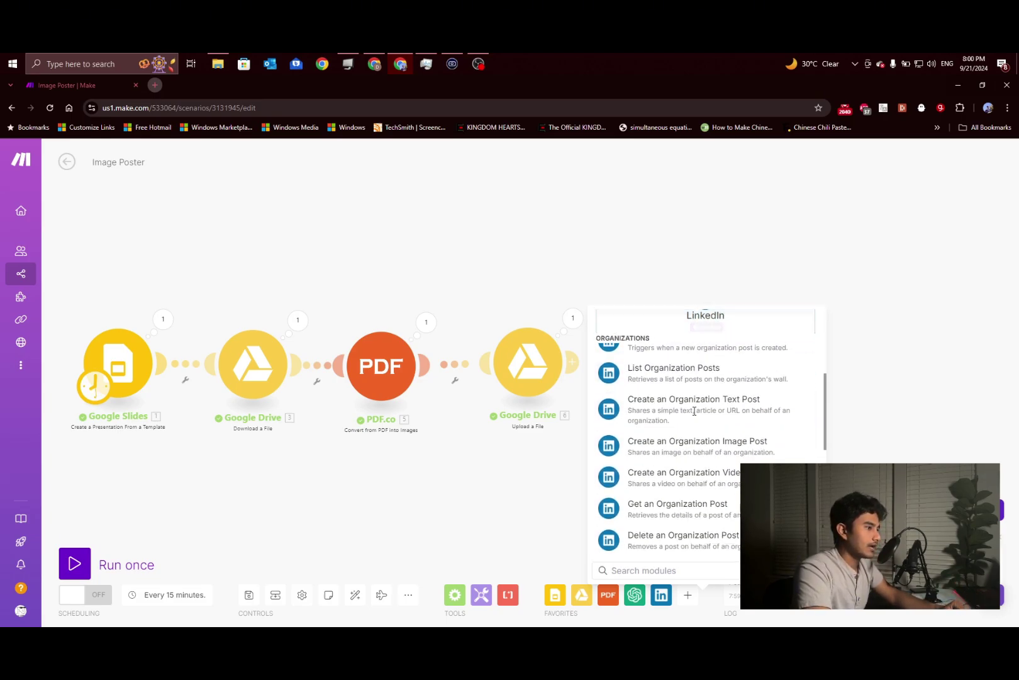
left_click(701, 453)
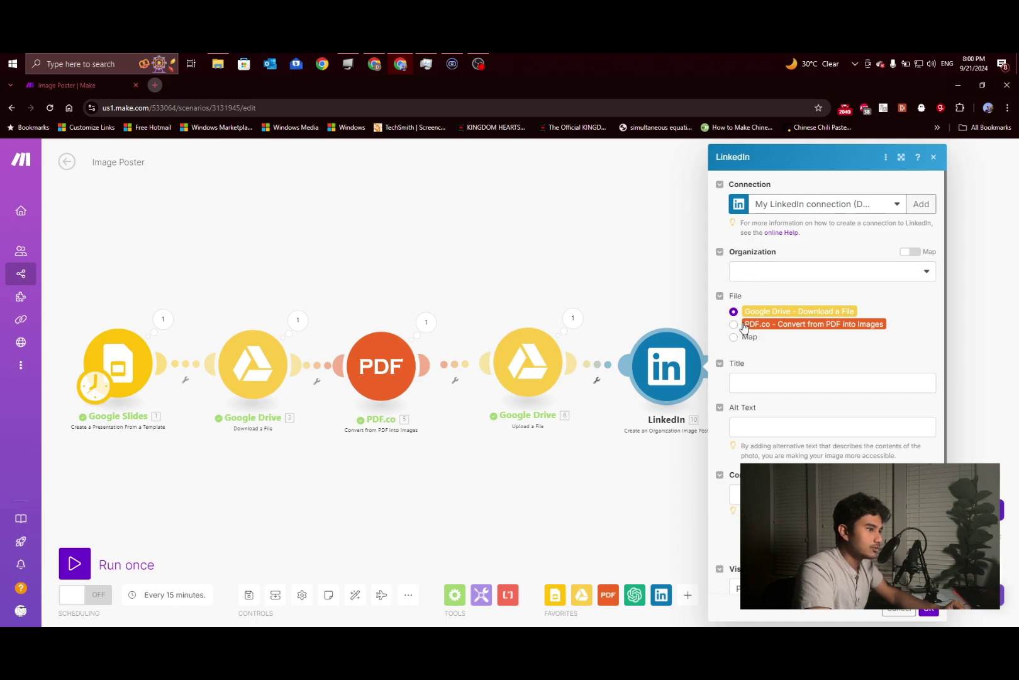
- Set the LinkedIn image post's file source to PDF.co - Convert from PDF into Images, organization to Kaizhen and title to "Test Upload"
left_click(733, 325)
left_click(778, 273)
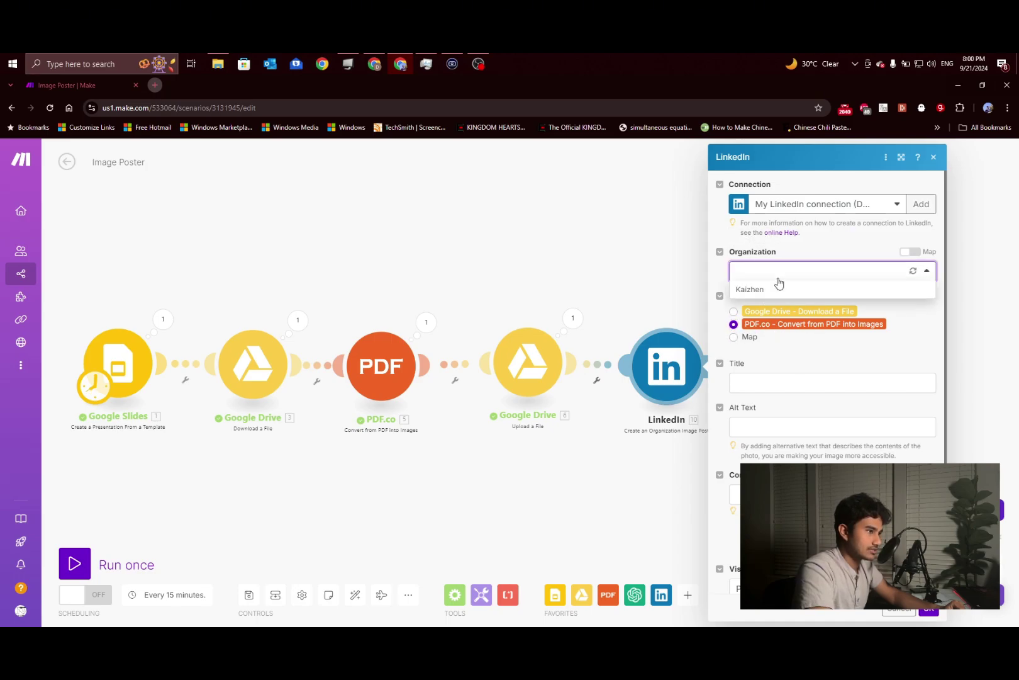
left_click(777, 290)
left_click(780, 380)
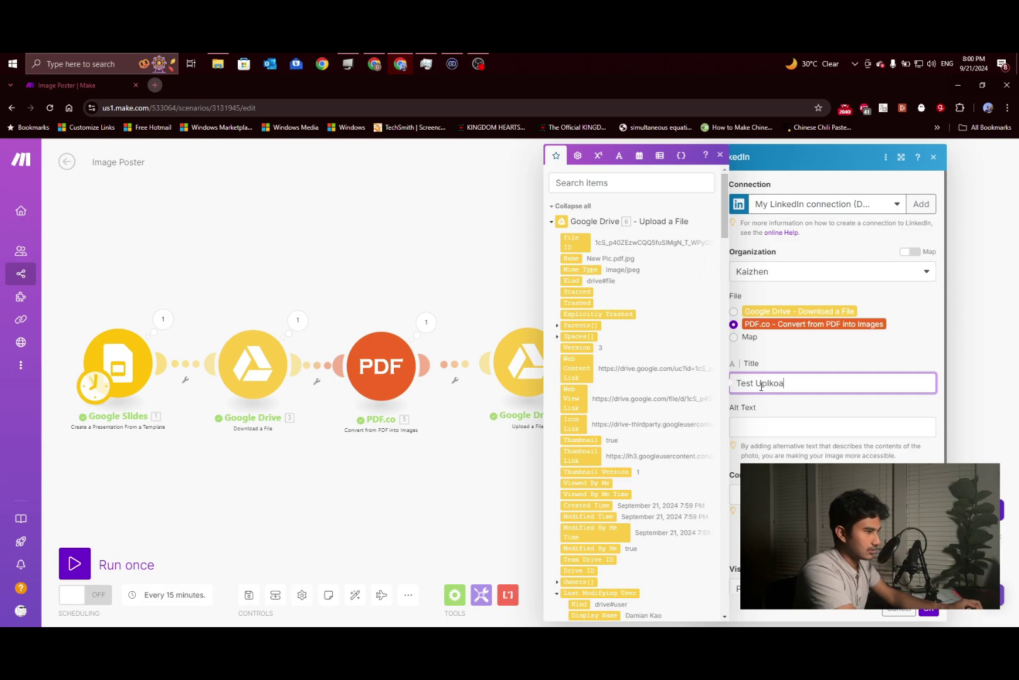
- Set the LinkedIn post's content to "This is a Test." and visibility to "Viewable by logged in members only", and save the module
left_click(763, 426)
scroll(792, 425, "down", 1)
left_click(828, 429)
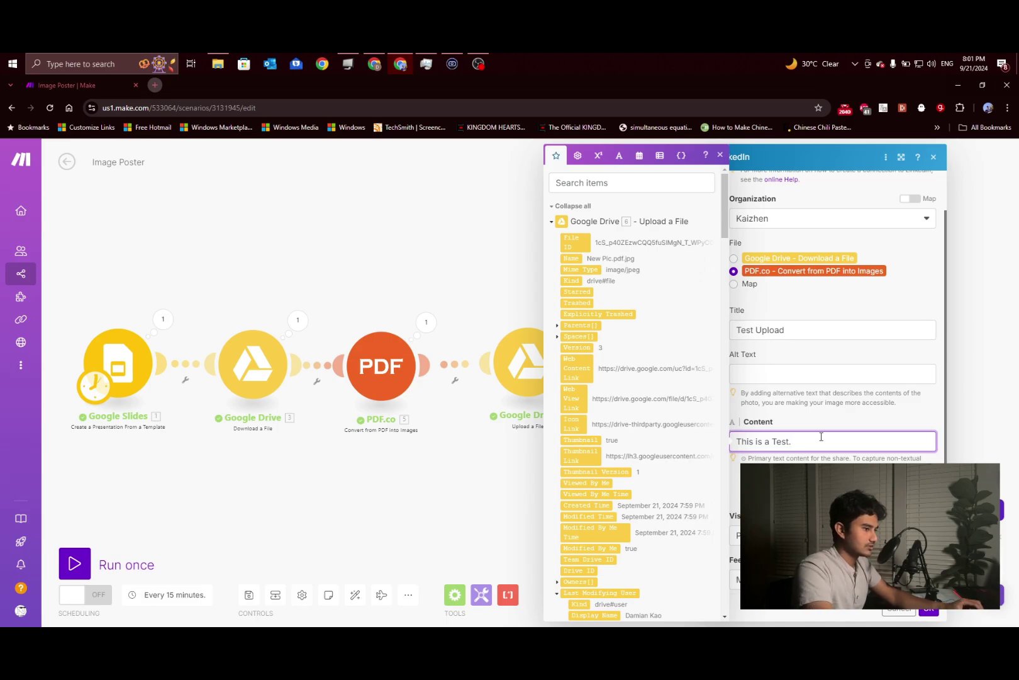
left_click(736, 535)
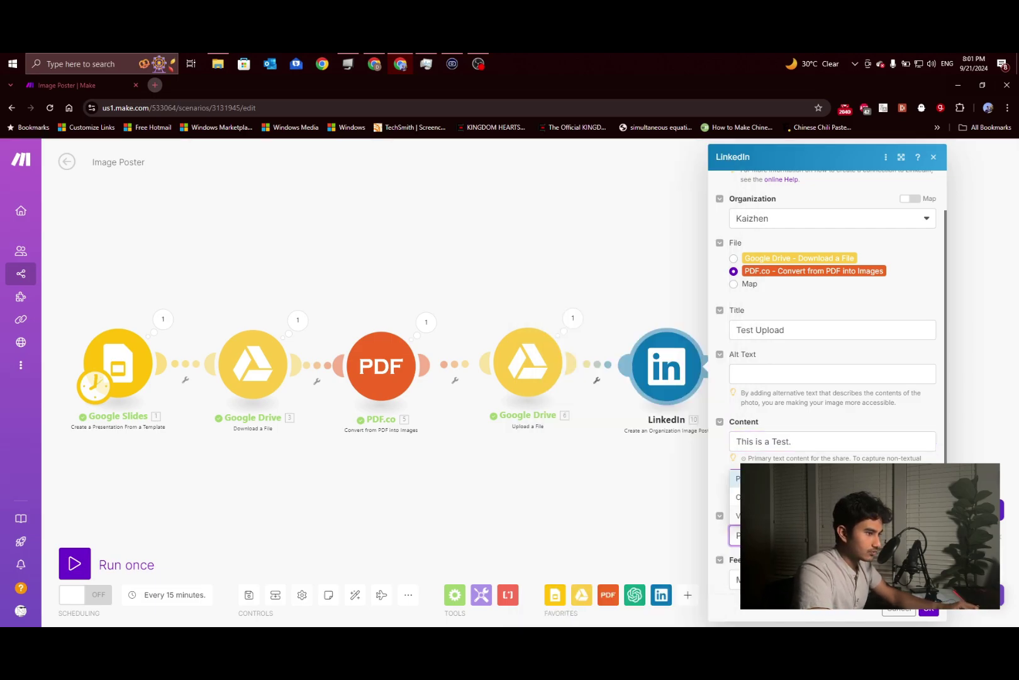
left_click(737, 515)
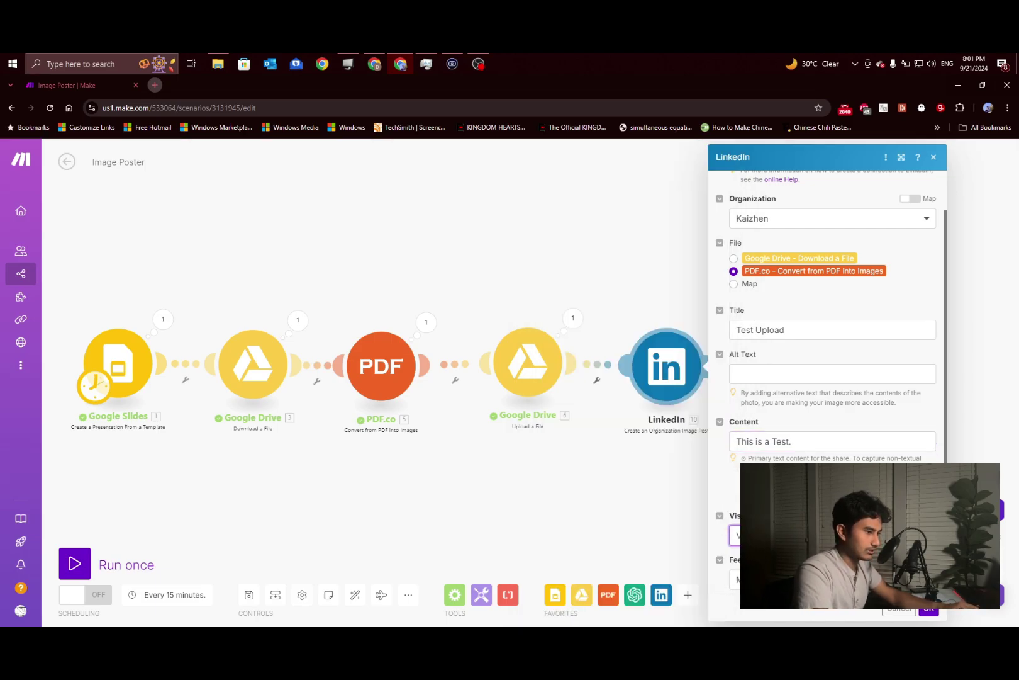
scroll(831, 315, "down", 2)
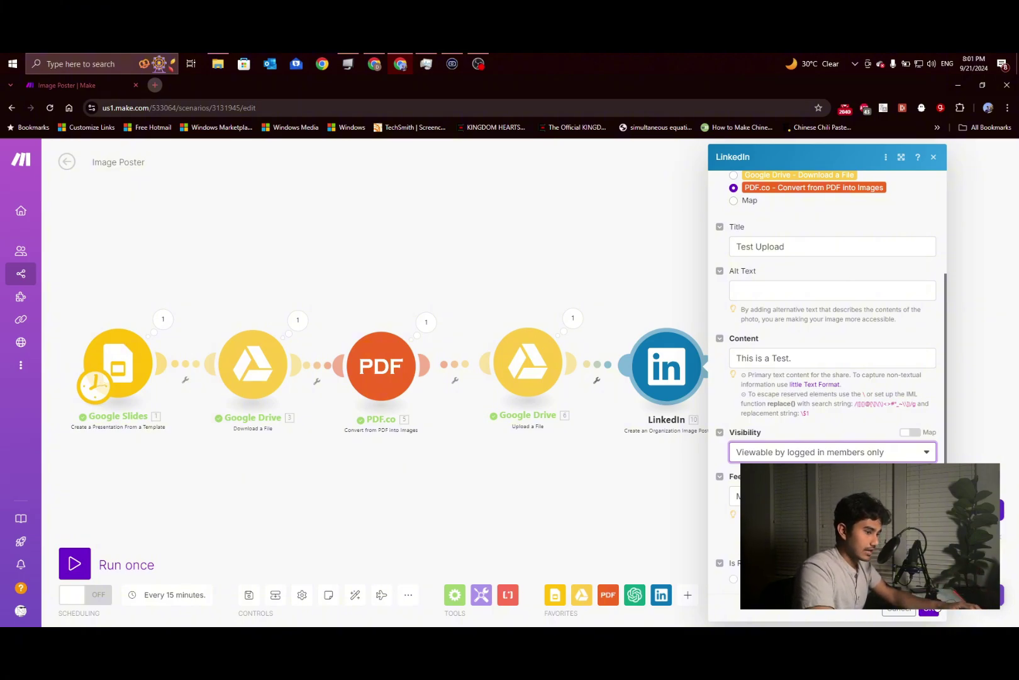
left_click(930, 609)
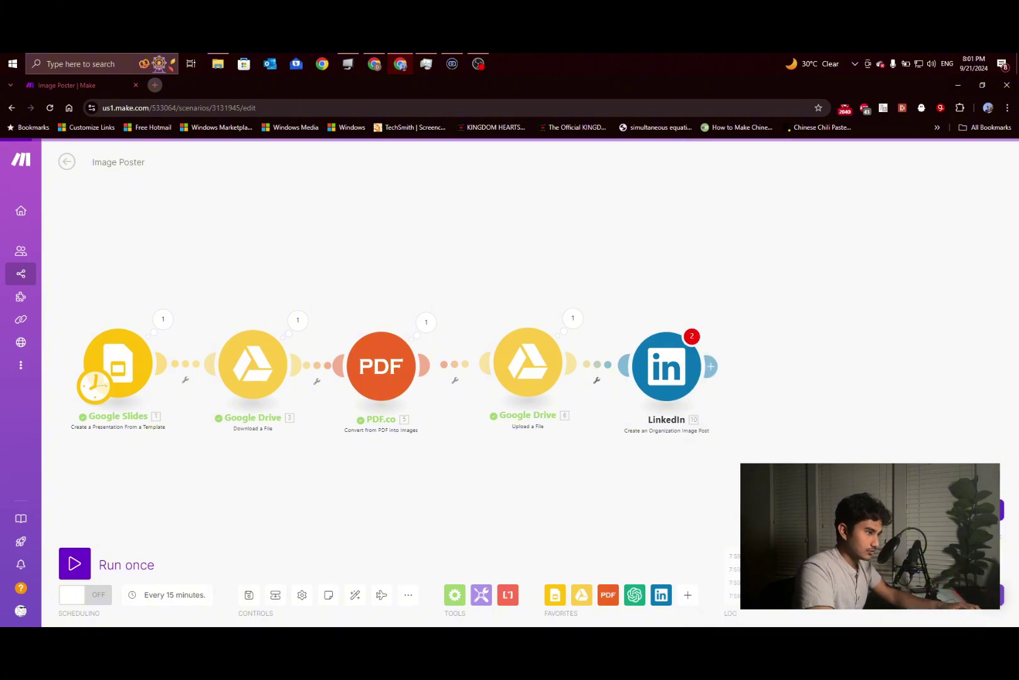
- Search the apps for X (formerly Twitter) and add its v5 Upload a Media module after LinkedIn
left_click(688, 595)
type("x")
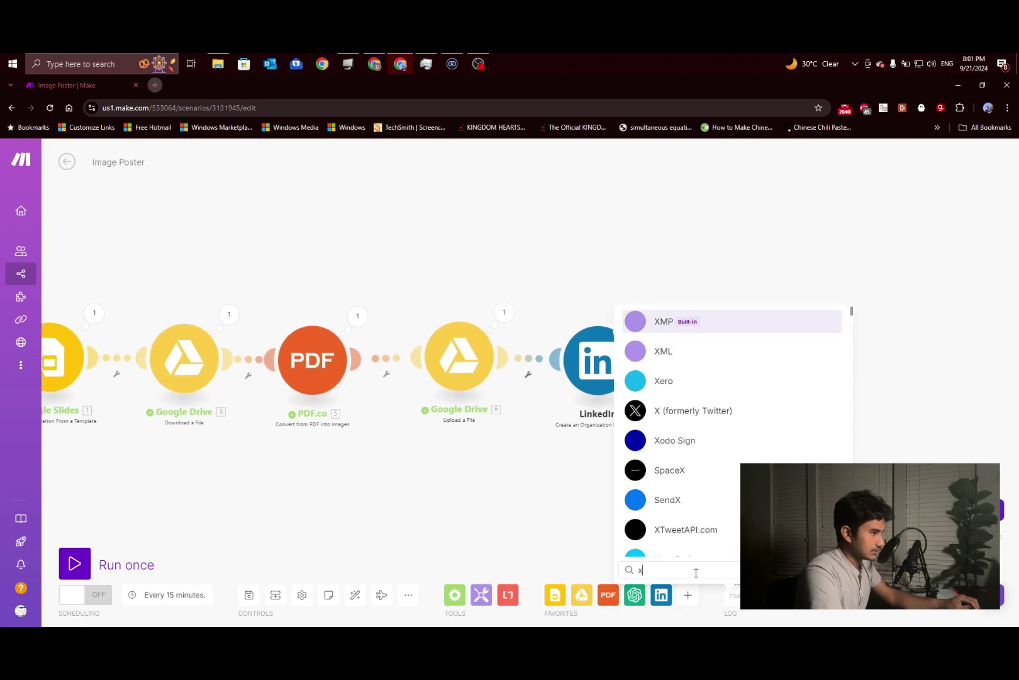
left_click(692, 410)
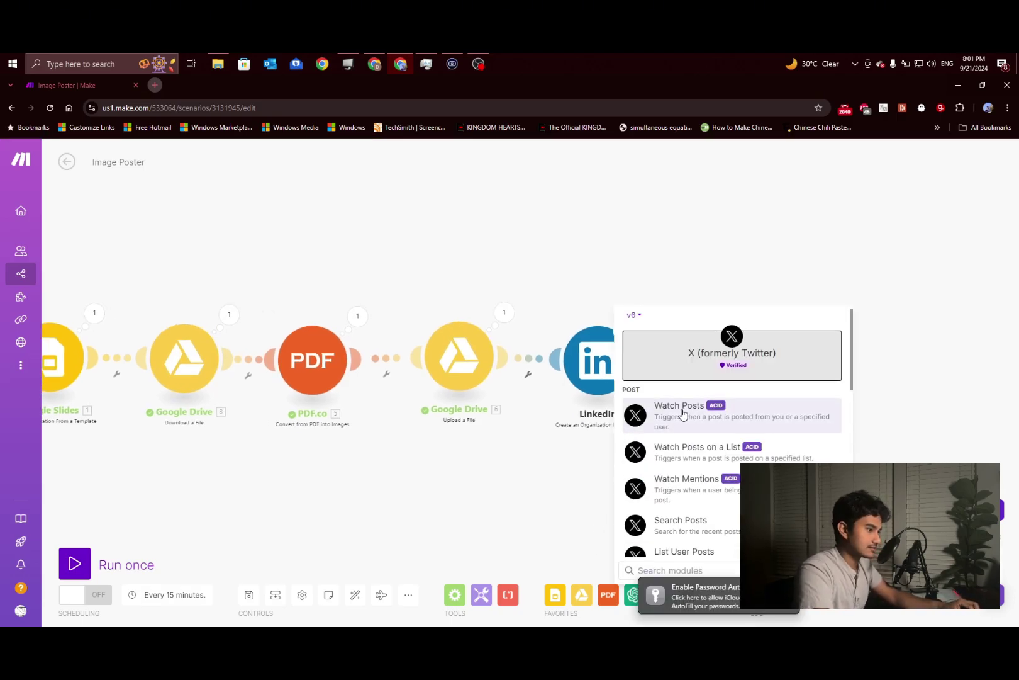
scroll(692, 412, "down", 3)
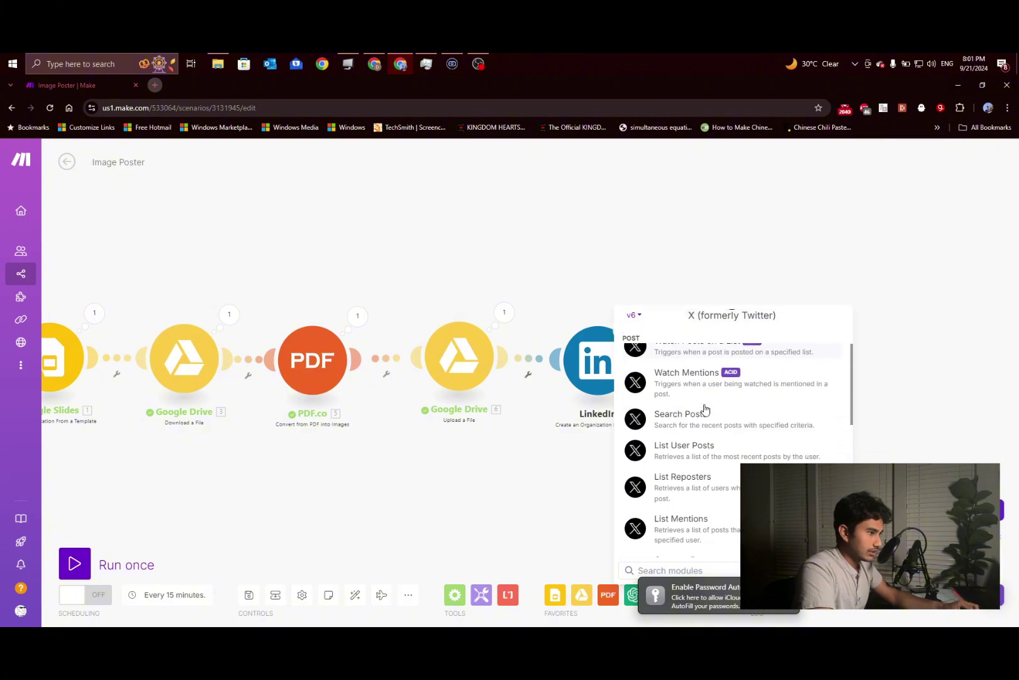
scroll(711, 415, "down", 5)
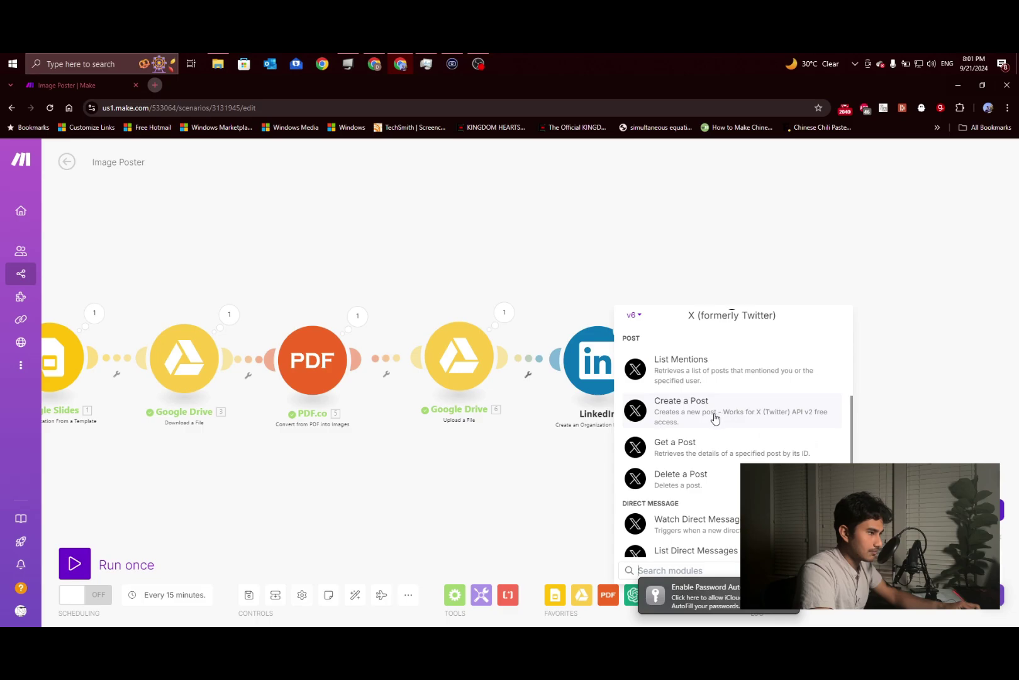
left_click(634, 314)
left_click(633, 345)
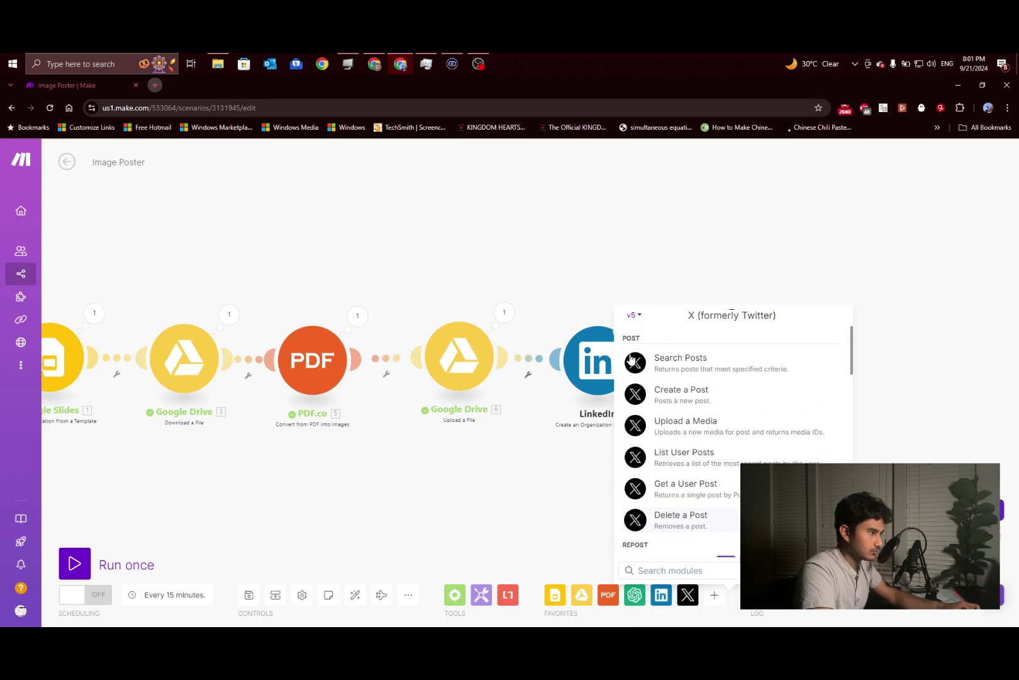
scroll(696, 410, "down", 1)
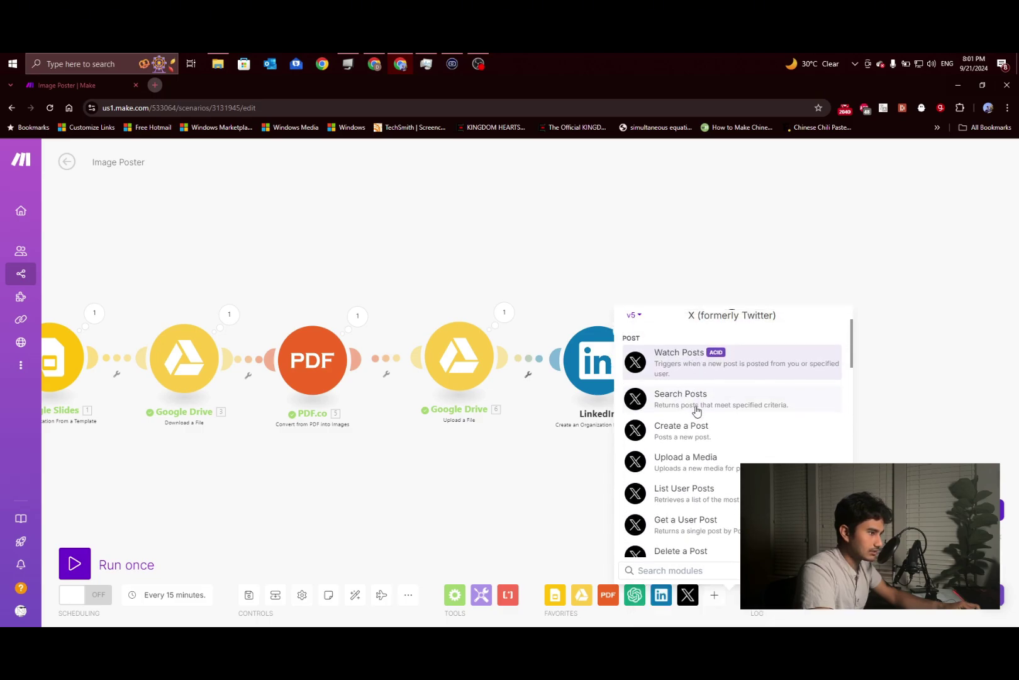
left_click(706, 468)
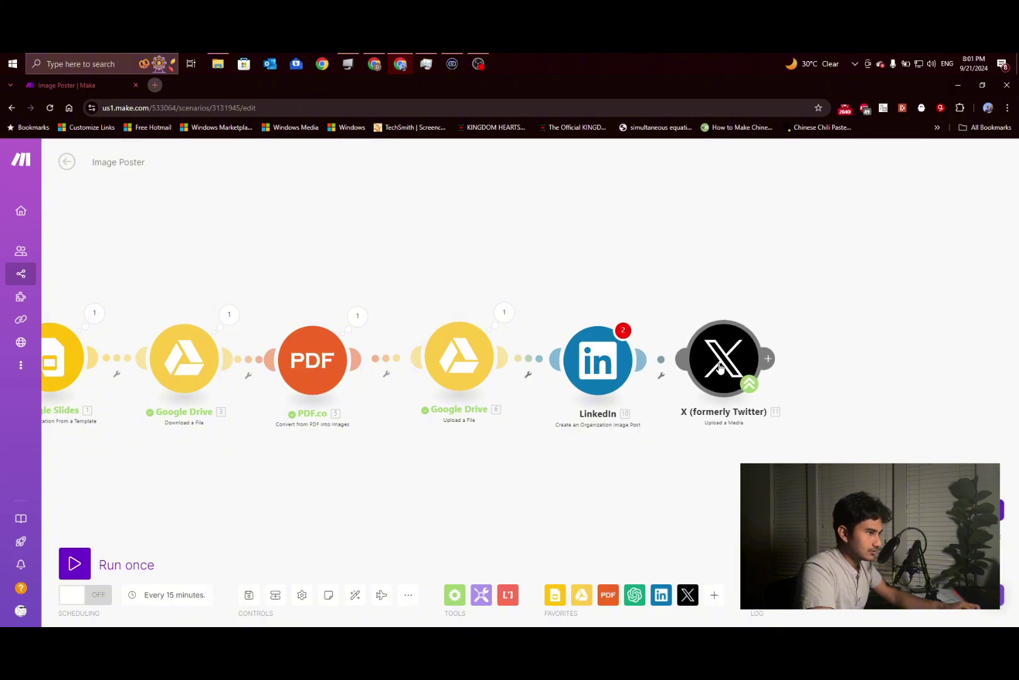
- Compare the modules offered by the v6 and v5 versions of X (formerly Twitter)
left_click(687, 594)
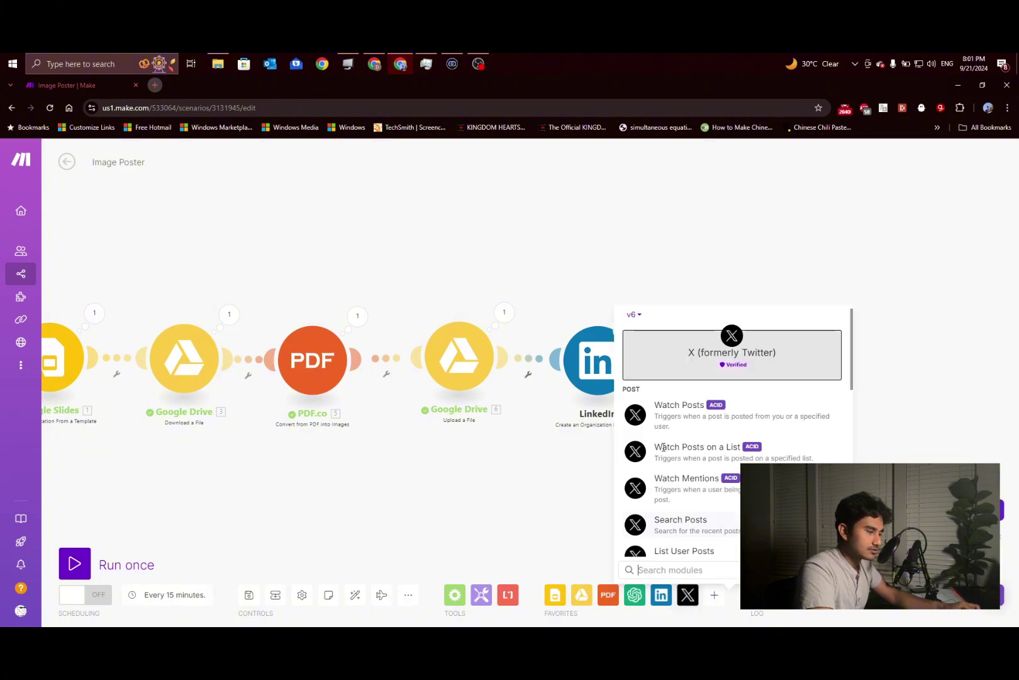
left_click(633, 315)
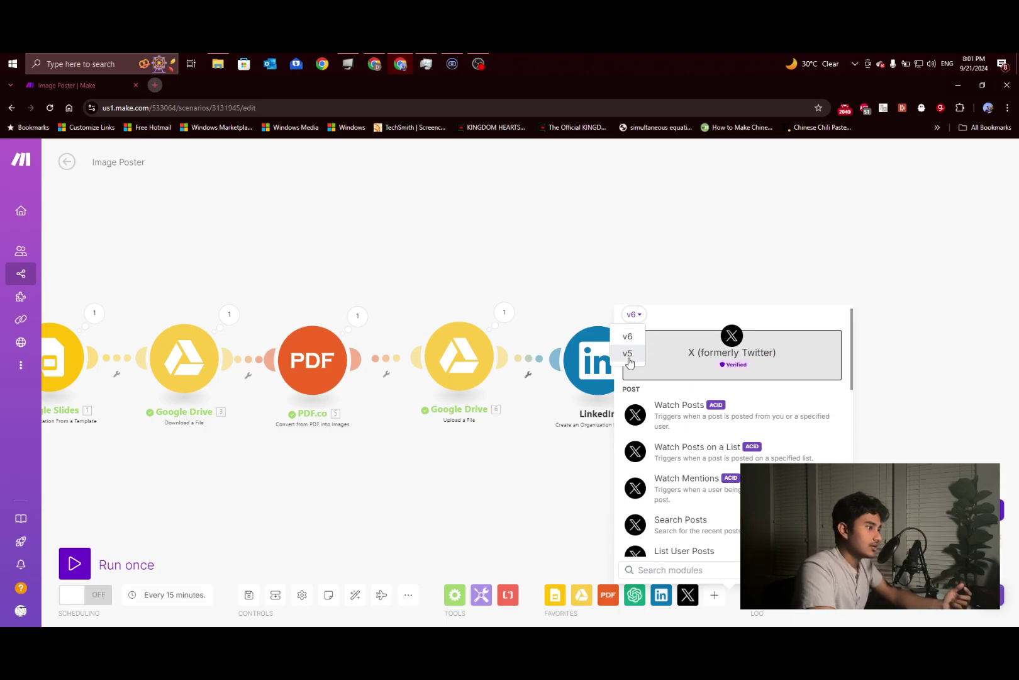
left_click(629, 354)
left_click(632, 315)
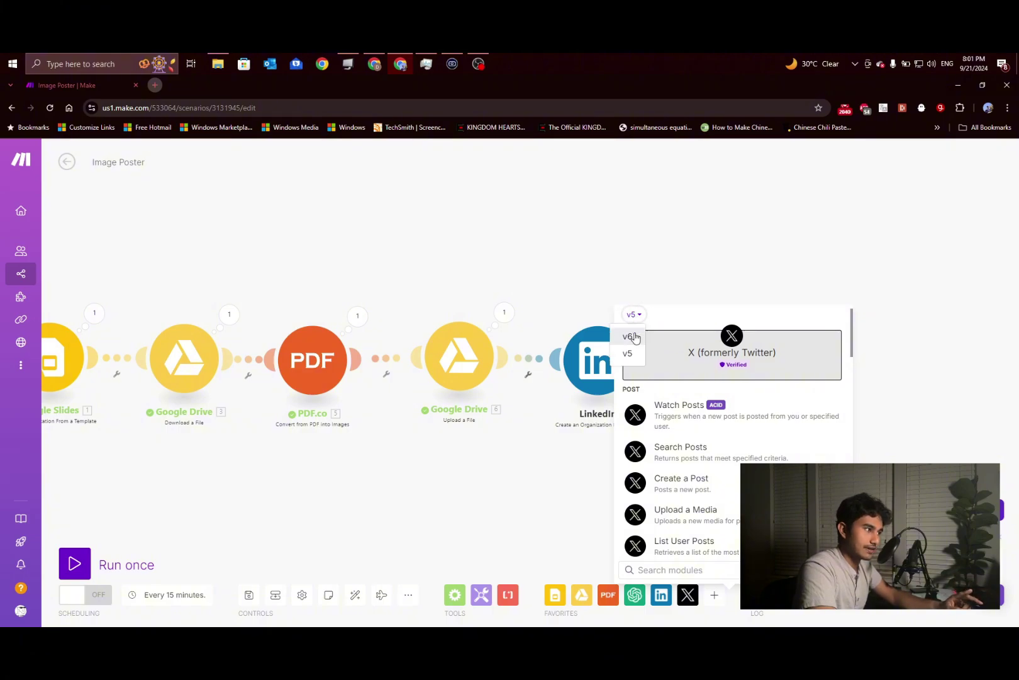
left_click(631, 337)
left_click(633, 317)
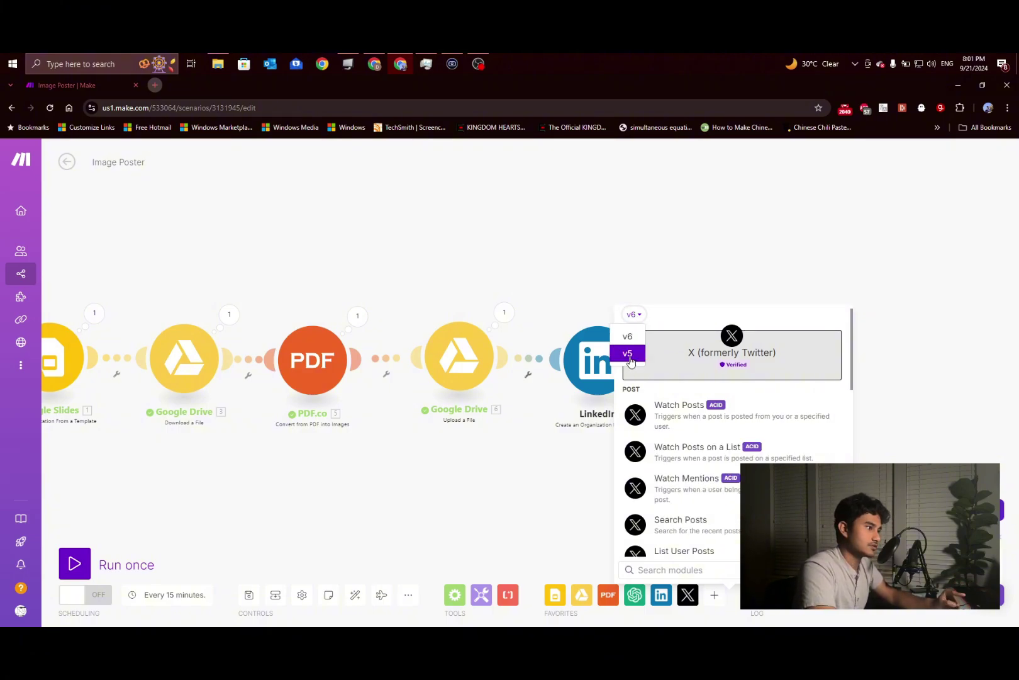
left_click(630, 354)
scroll(701, 497, "down", 1)
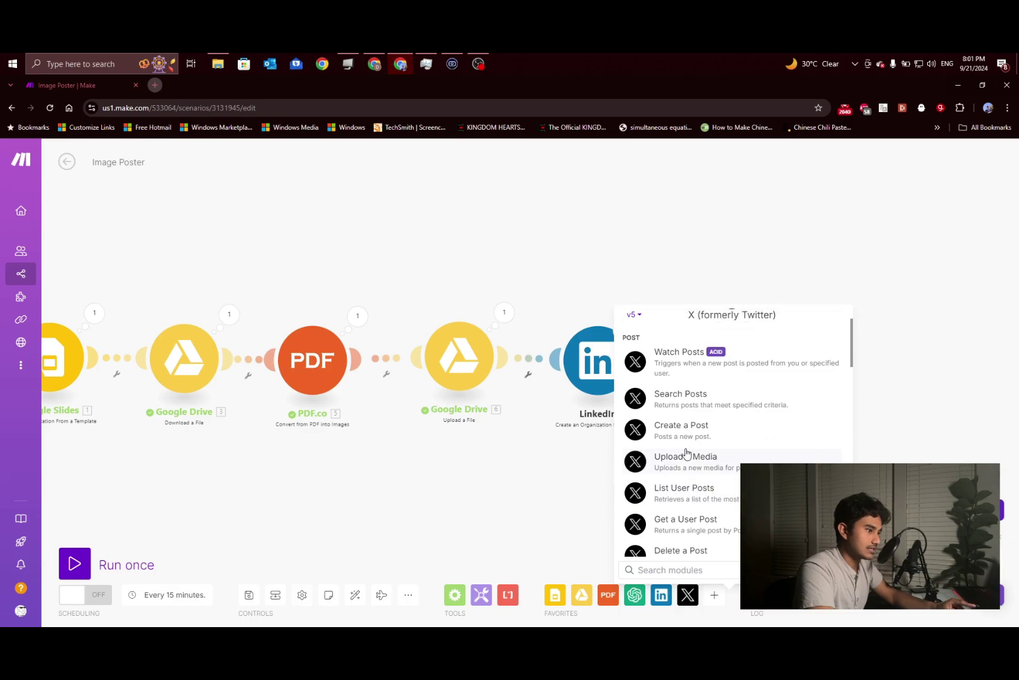
- Choose version v6 of X (formerly Twitter) and add its Create a Post module at the scenario's end
left_click(635, 315)
left_click(630, 337)
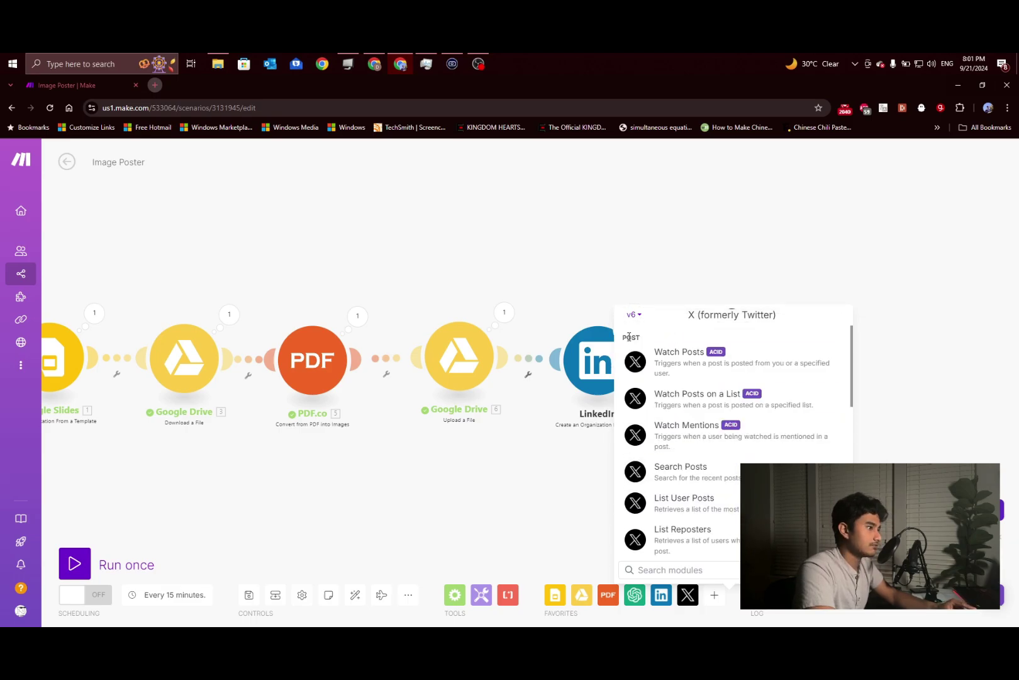
scroll(734, 469, "down", 1)
scroll(735, 467, "up", 2)
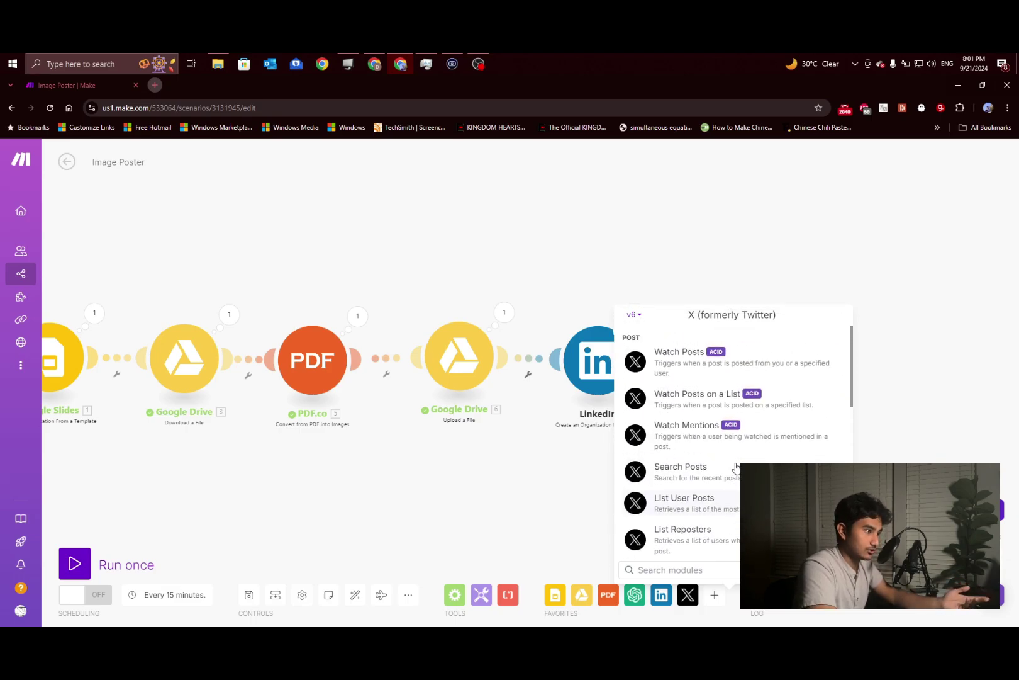
scroll(737, 465, "down", 1)
scroll(736, 464, "down", 2)
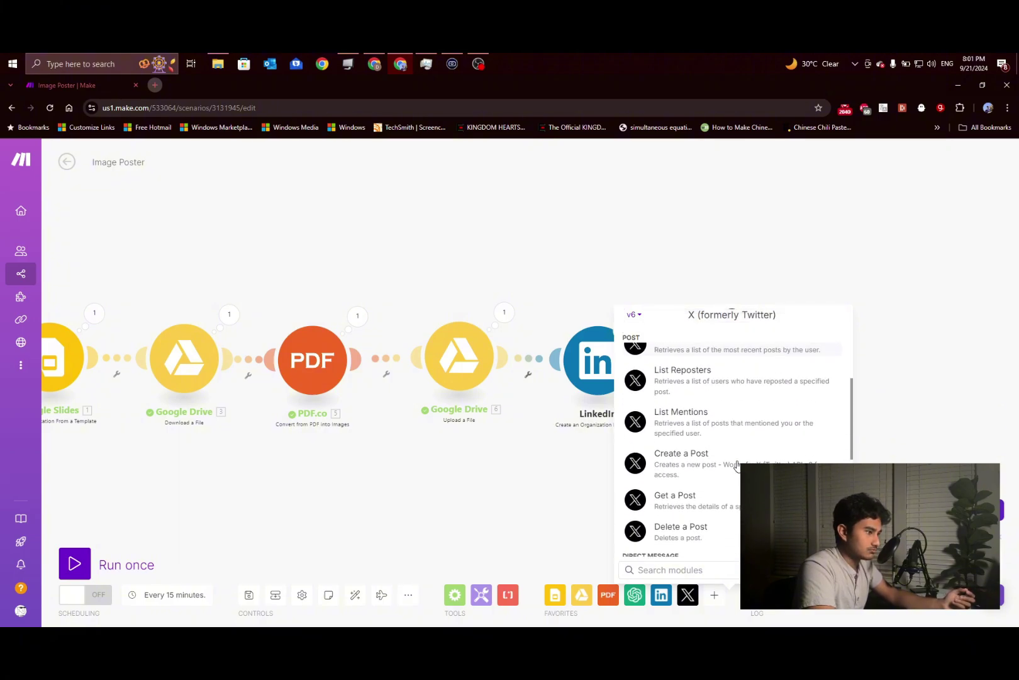
left_click(717, 466)
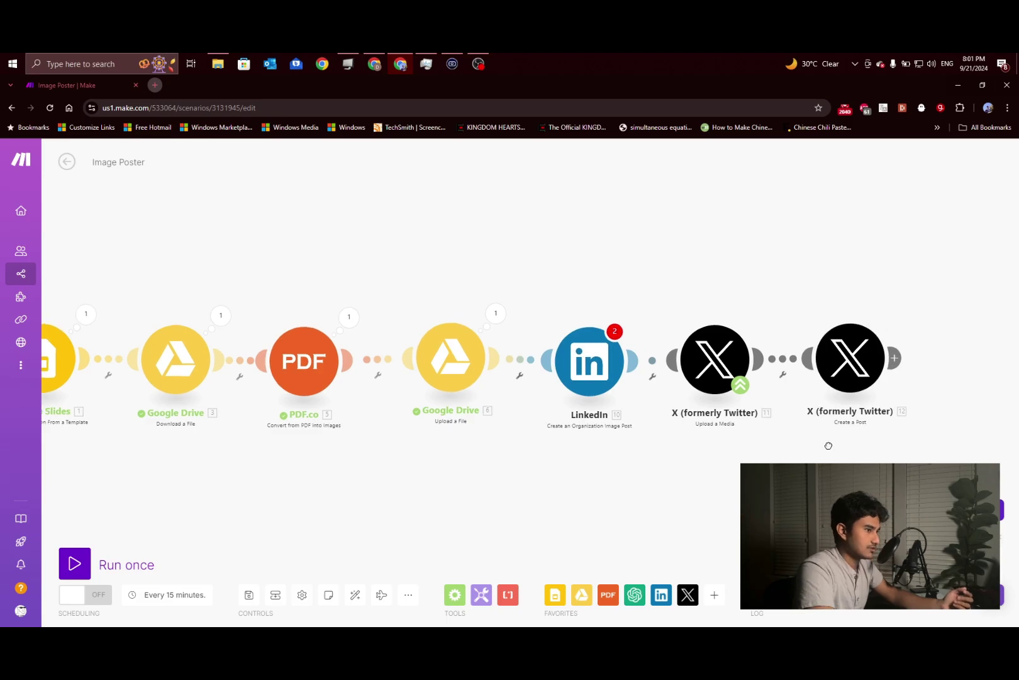
- Configure the X Upload a Media module with upload type "Image or GIF (Size less than 5MB)" and add an attachment item
left_click(574, 356)
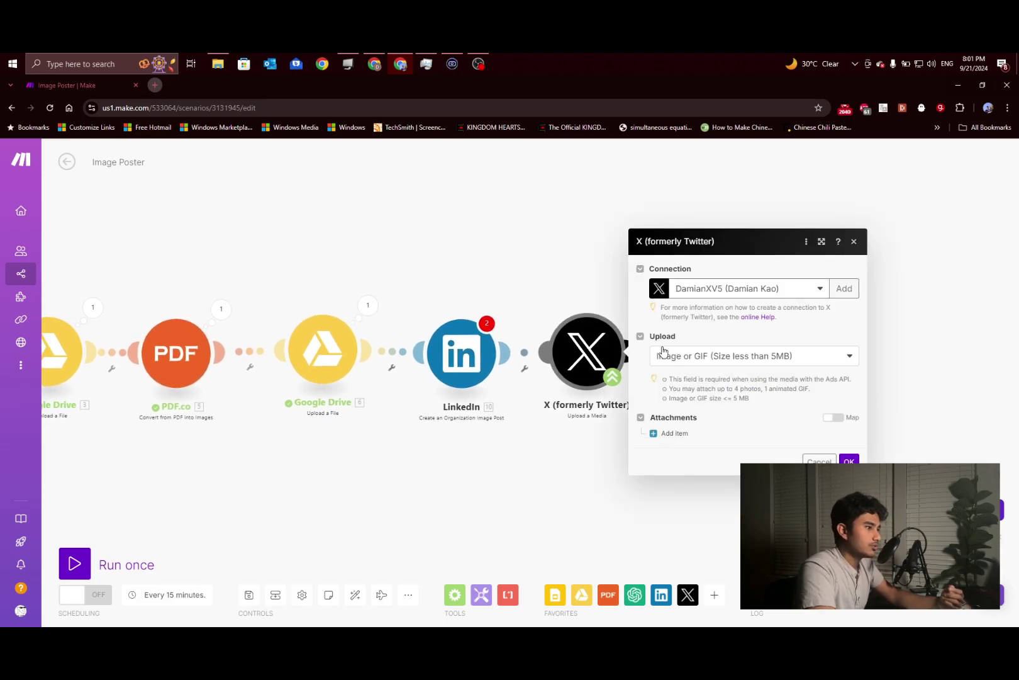
left_click(701, 358)
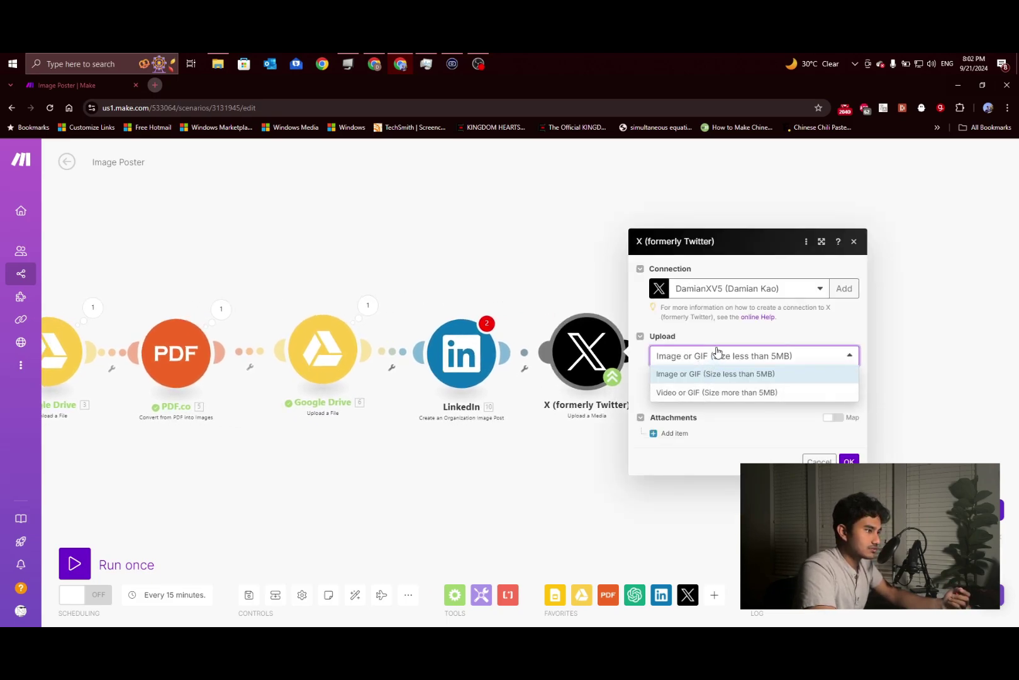
left_click(718, 356)
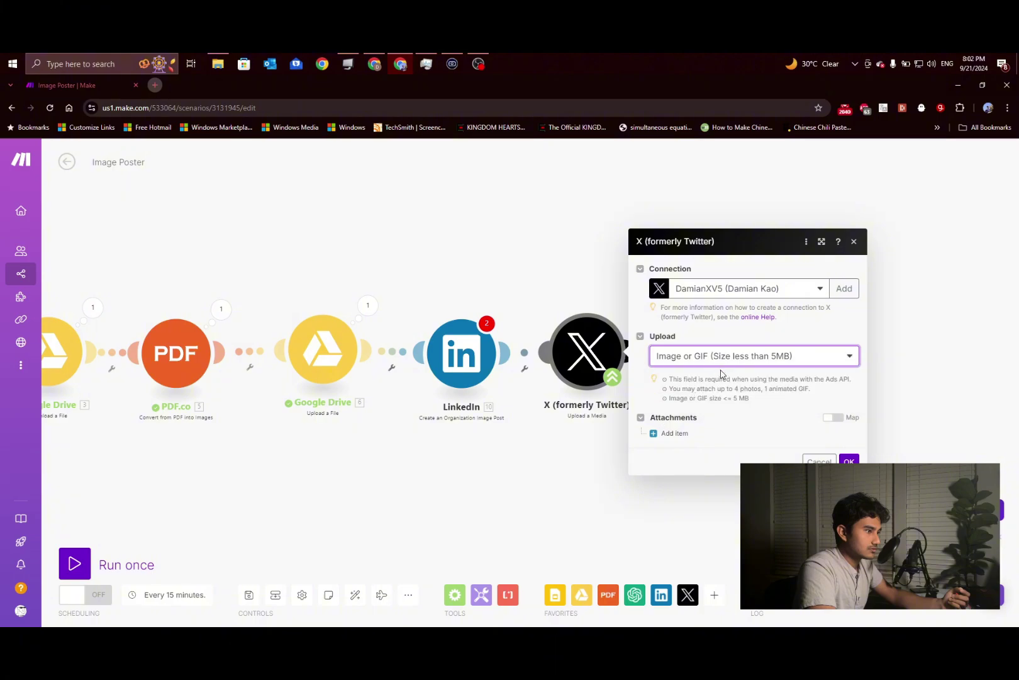
left_click(654, 433)
left_click(682, 432)
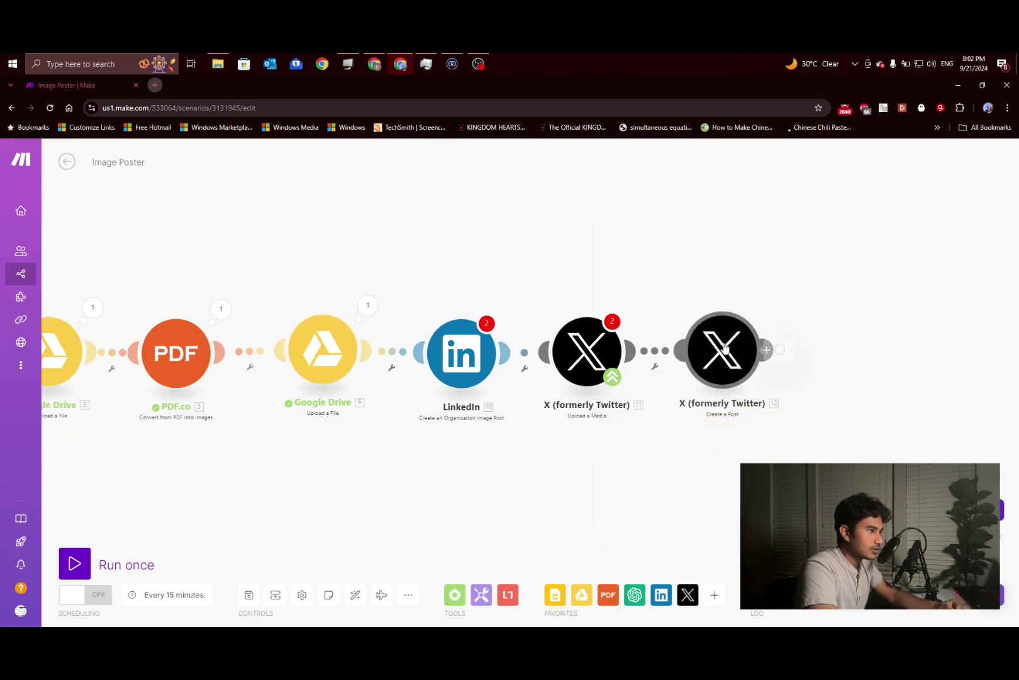
- Reopen the LinkedIn module, check its file source and other settings, and confirm them
left_click(724, 346)
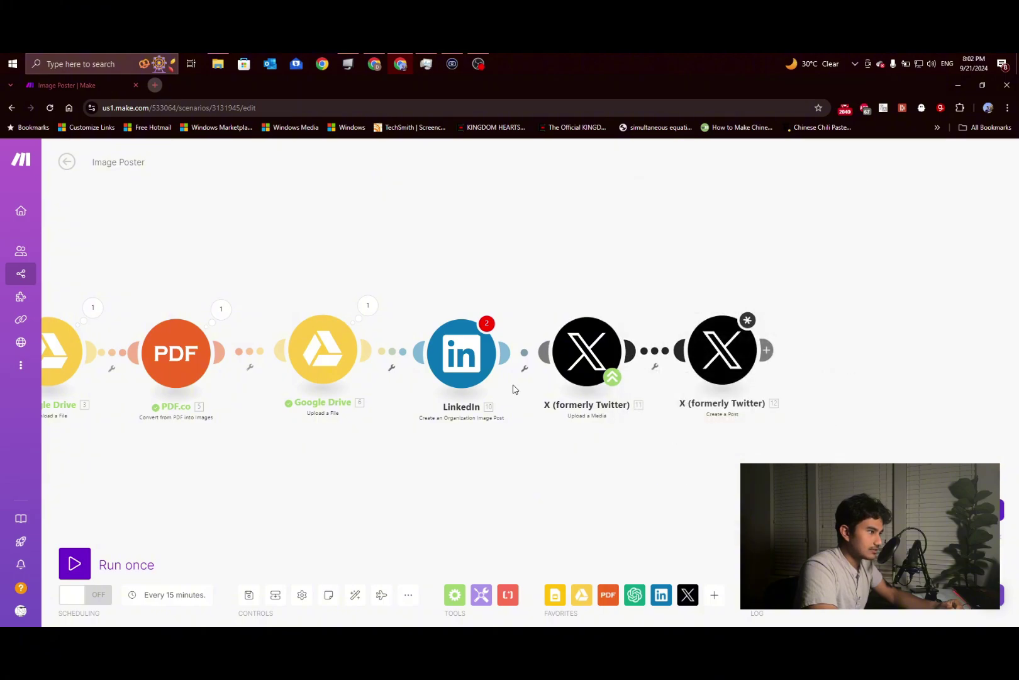
left_click(466, 359)
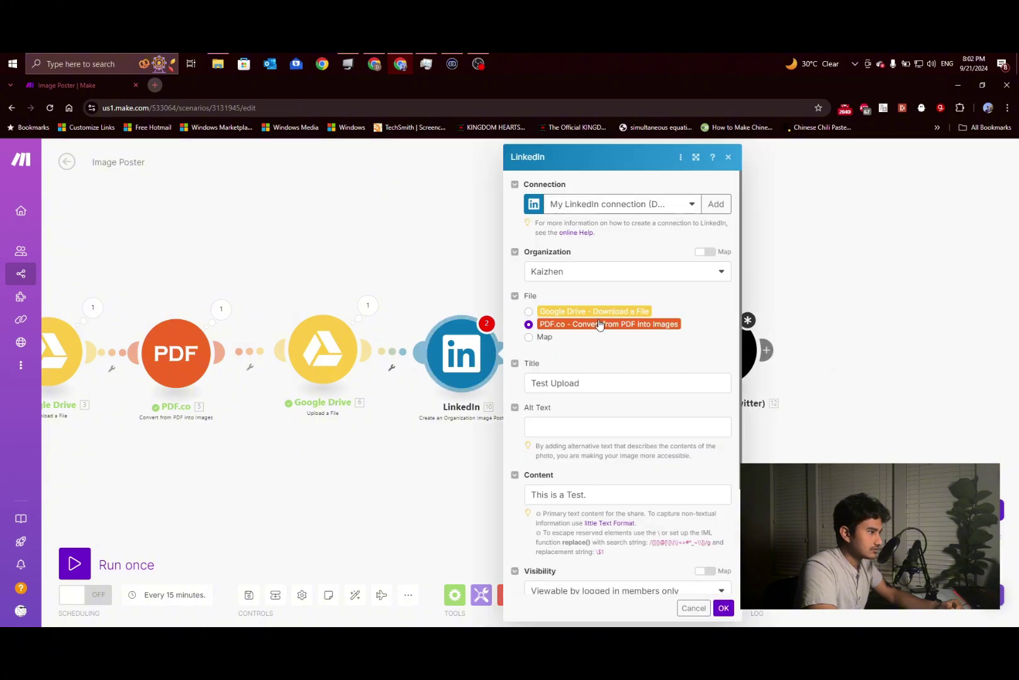
left_click(723, 608)
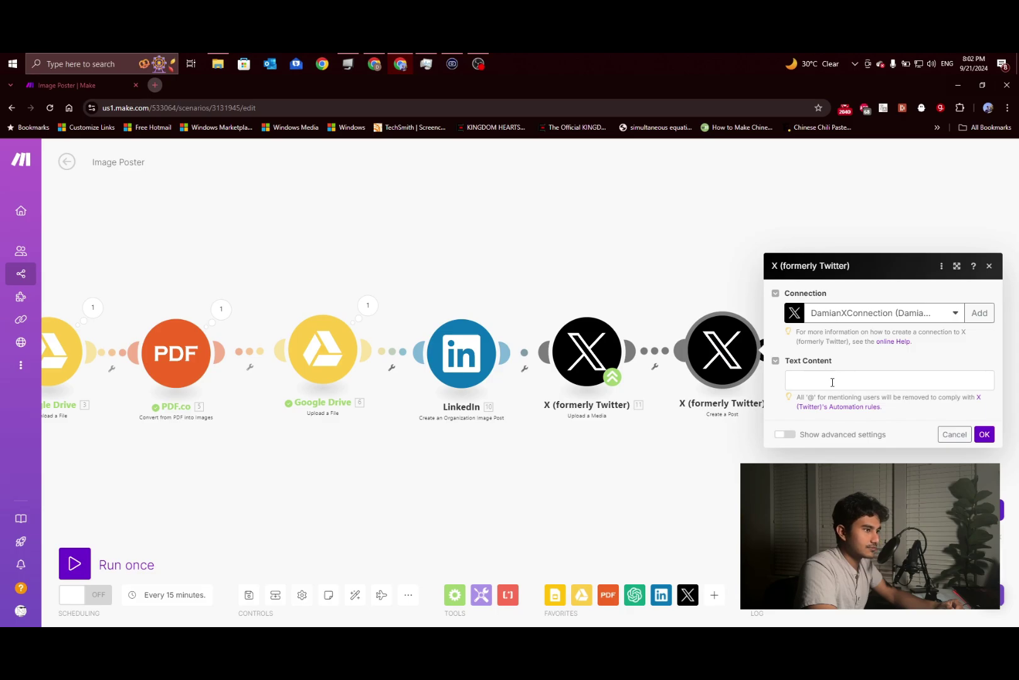
- Configure the X Create a Post module with advanced settings on, Upload a Media's Media IDs mapped, and text content "This is a test Upload"
left_click(784, 435)
left_click(805, 330)
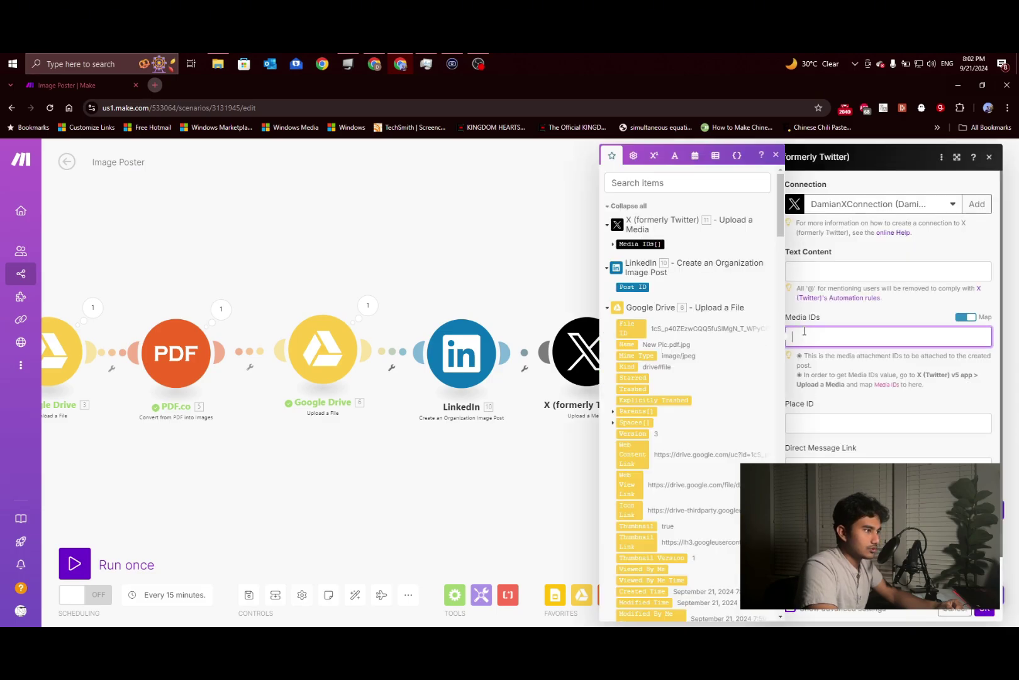
left_click(653, 243)
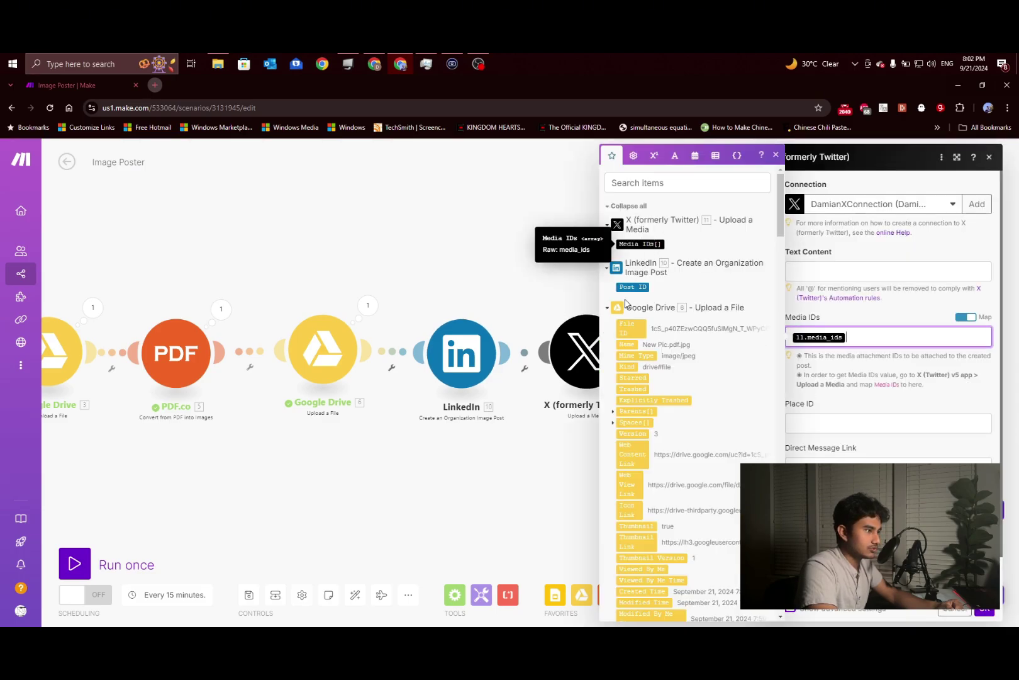
left_click(865, 273)
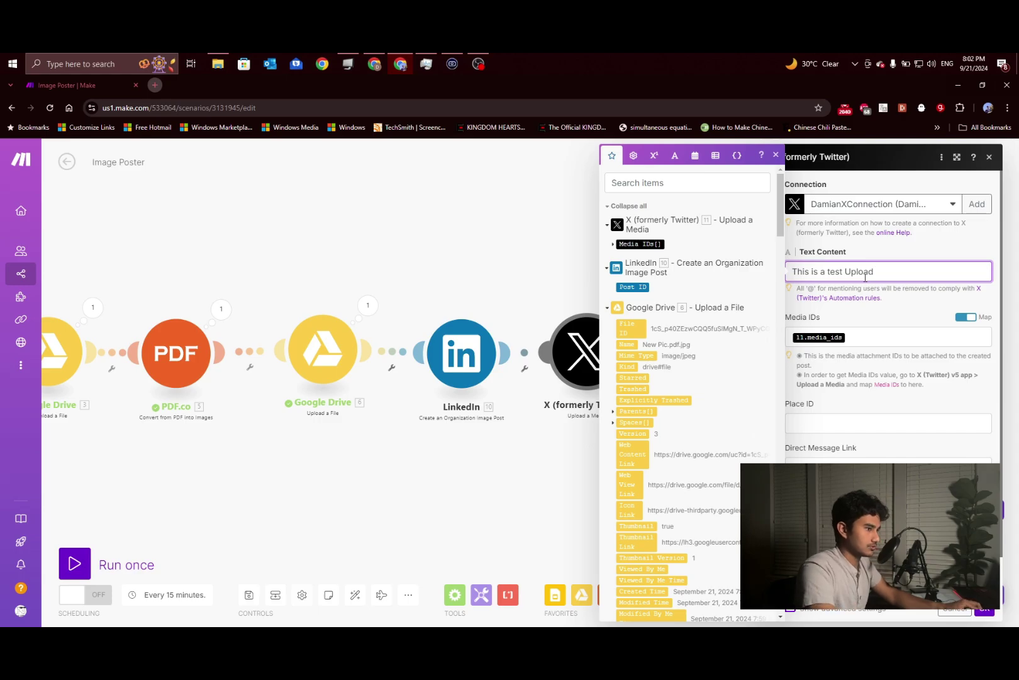
left_click(929, 427)
left_click(923, 450)
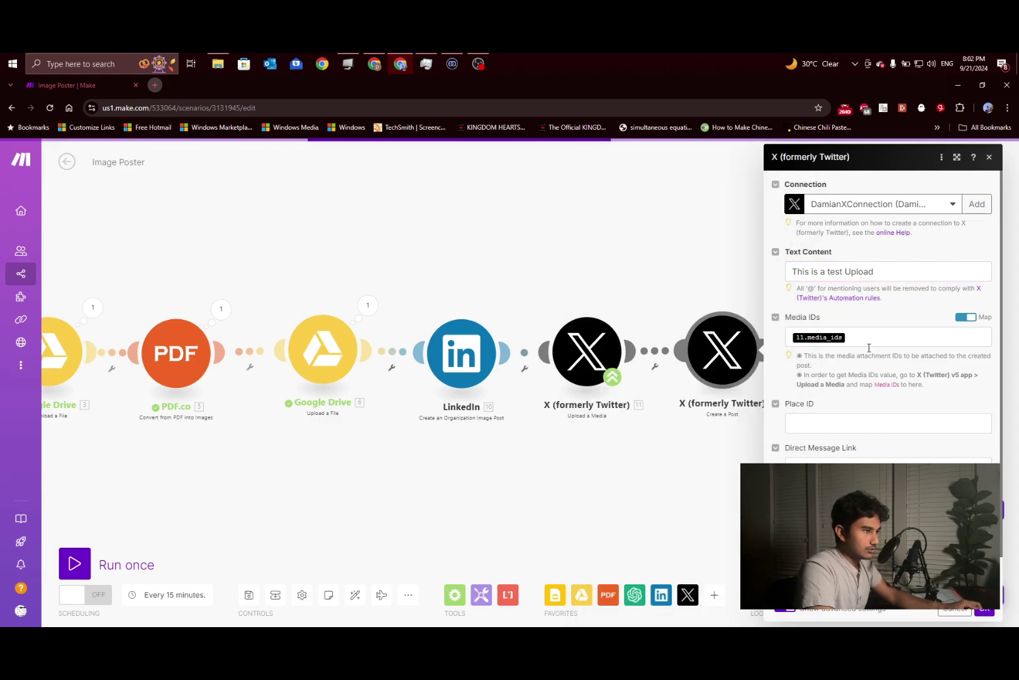
scroll(868, 348, "down", 1)
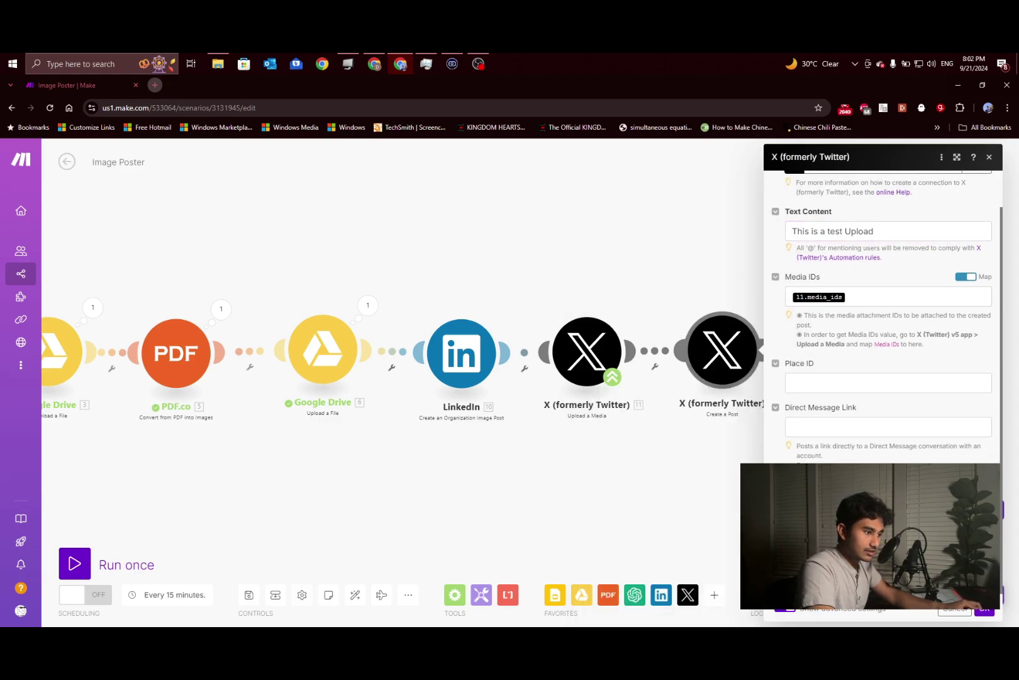
scroll(826, 425, "up", 1)
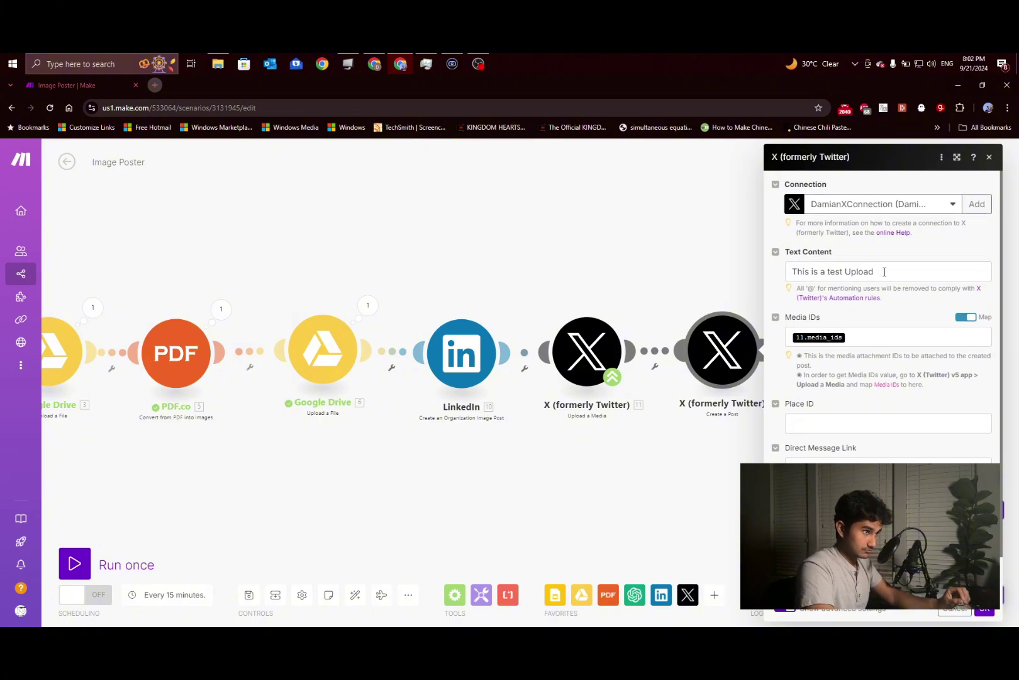
- Put "Upload" in the X post's text content on its own line below a blank line, and confirm the module
left_click(847, 271)
key("Return")
key("Return")
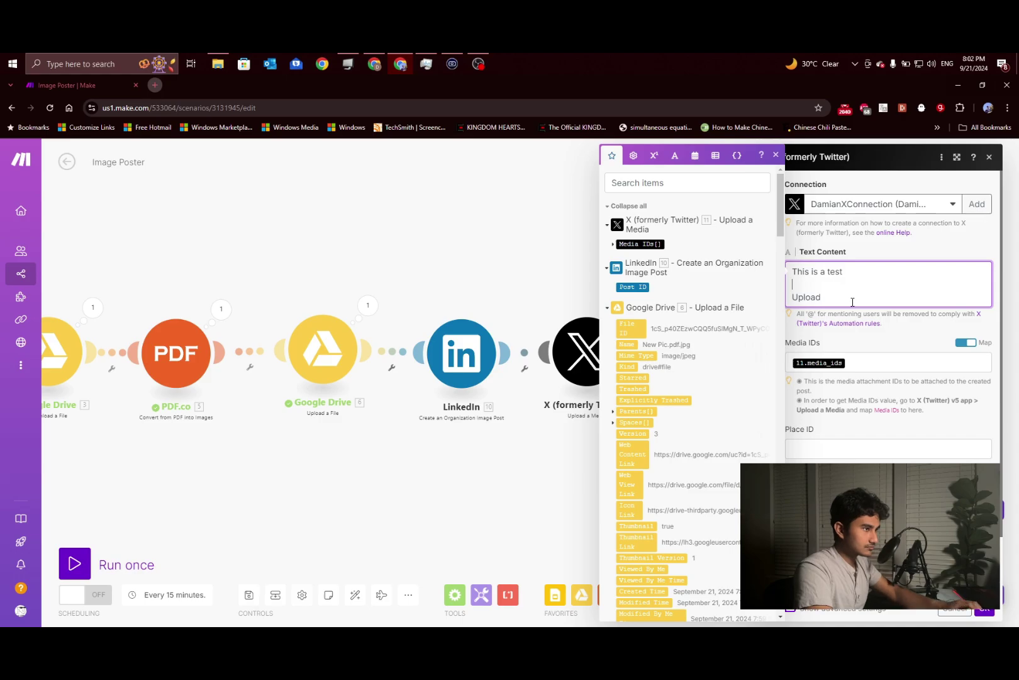
left_click(895, 429)
left_click(835, 297)
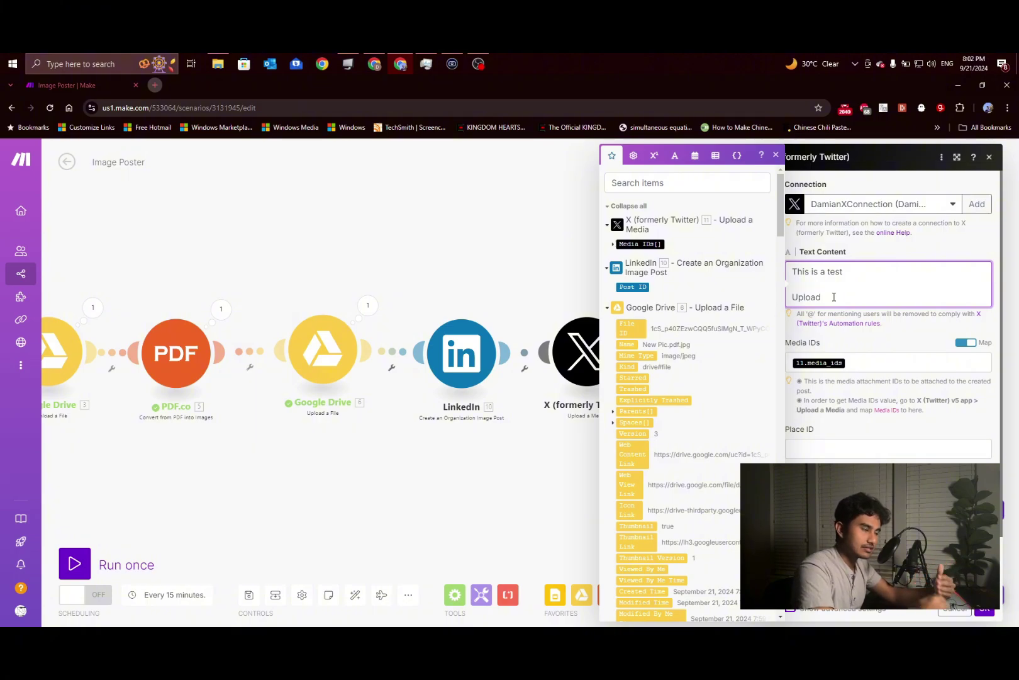
left_click_drag(834, 297, 820, 268)
left_click(819, 284)
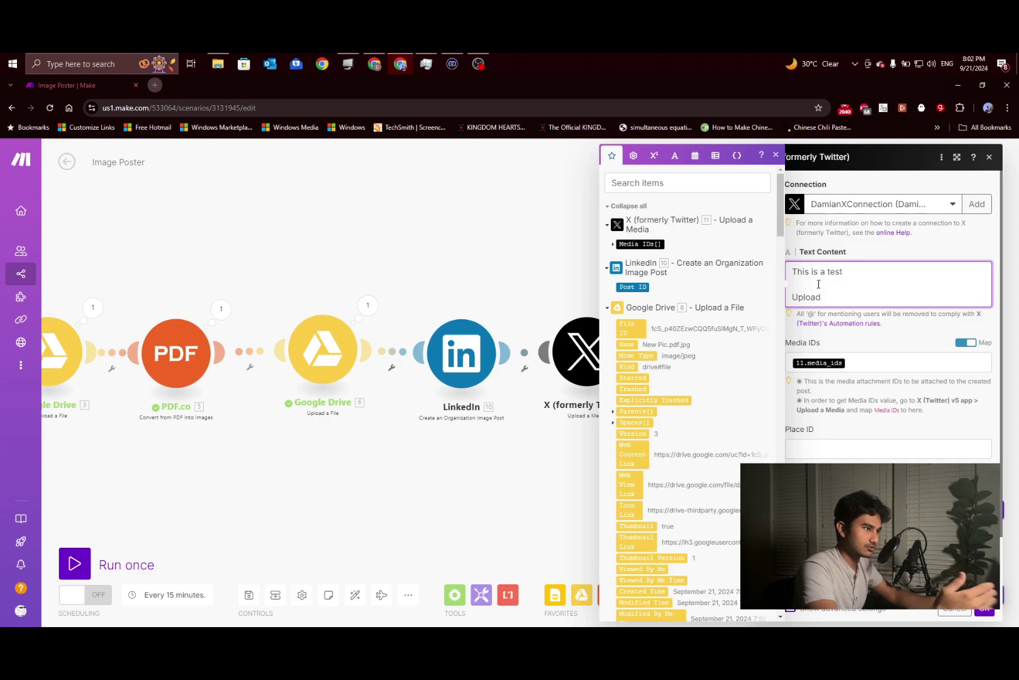
left_click(871, 344)
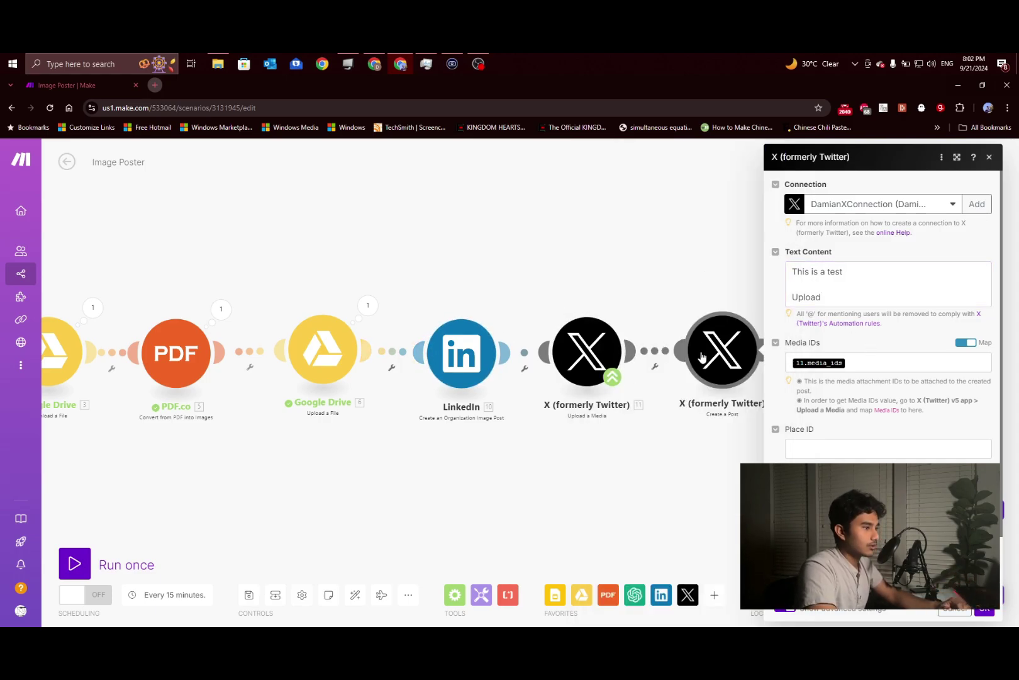
left_click(986, 611)
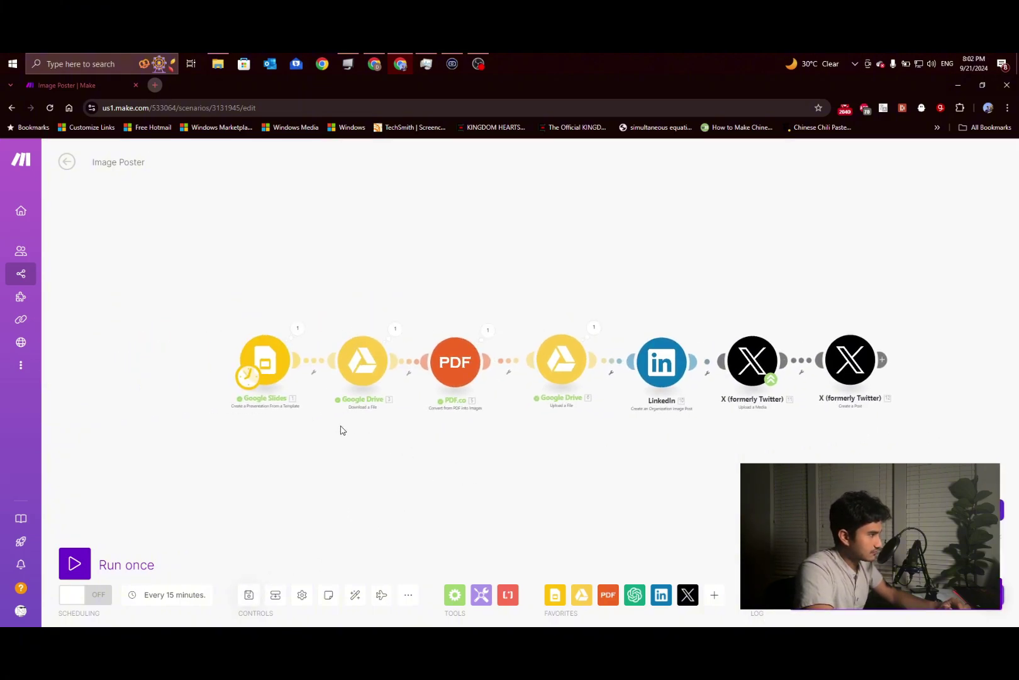
- Set the Google Slides module's Text value to "This is a test", a blank line, and "of the Image uploading automation", and confirm
left_click(268, 367)
scroll(425, 464, "down", 1)
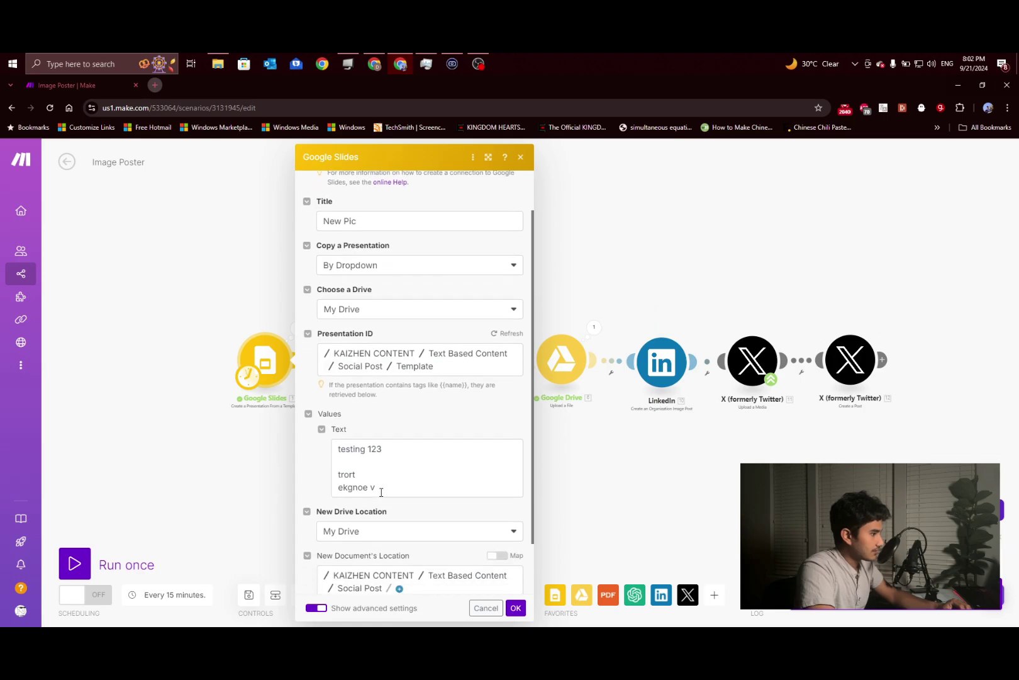
left_click_drag(380, 488, 319, 427)
type("This is")
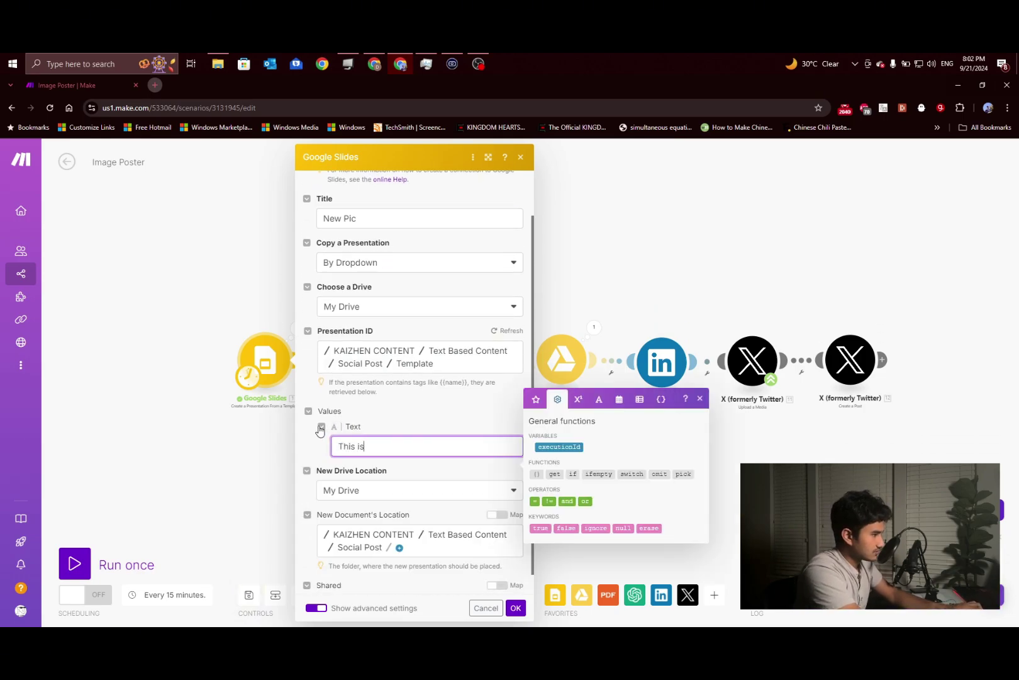
type(" a test")
key("Return")
key("Return")
type("of the Image uploading au")
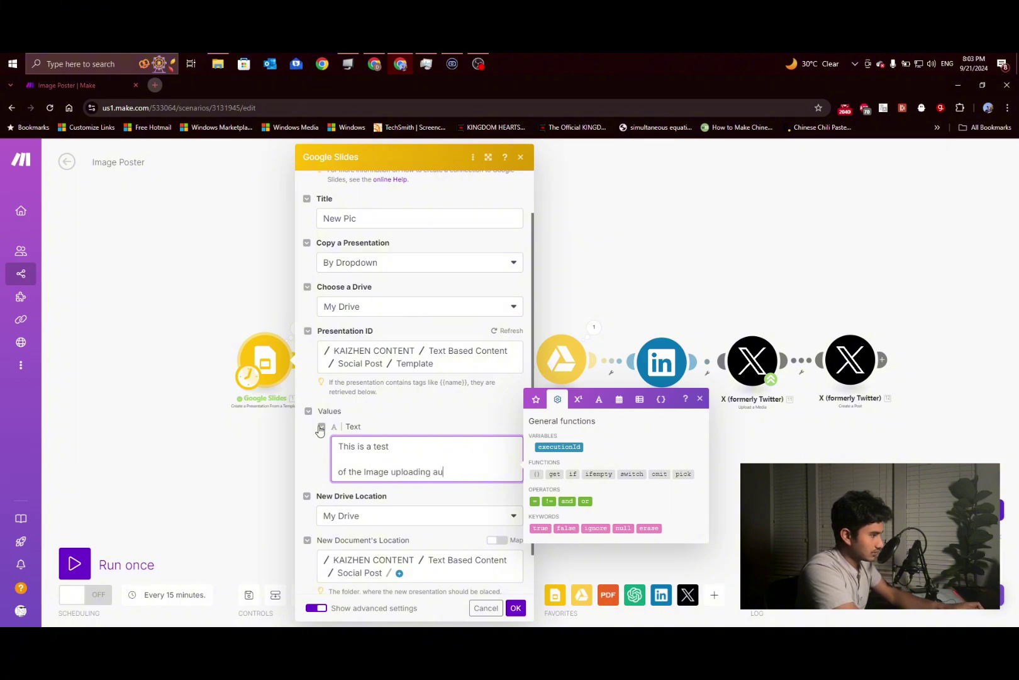
left_click(302, 458)
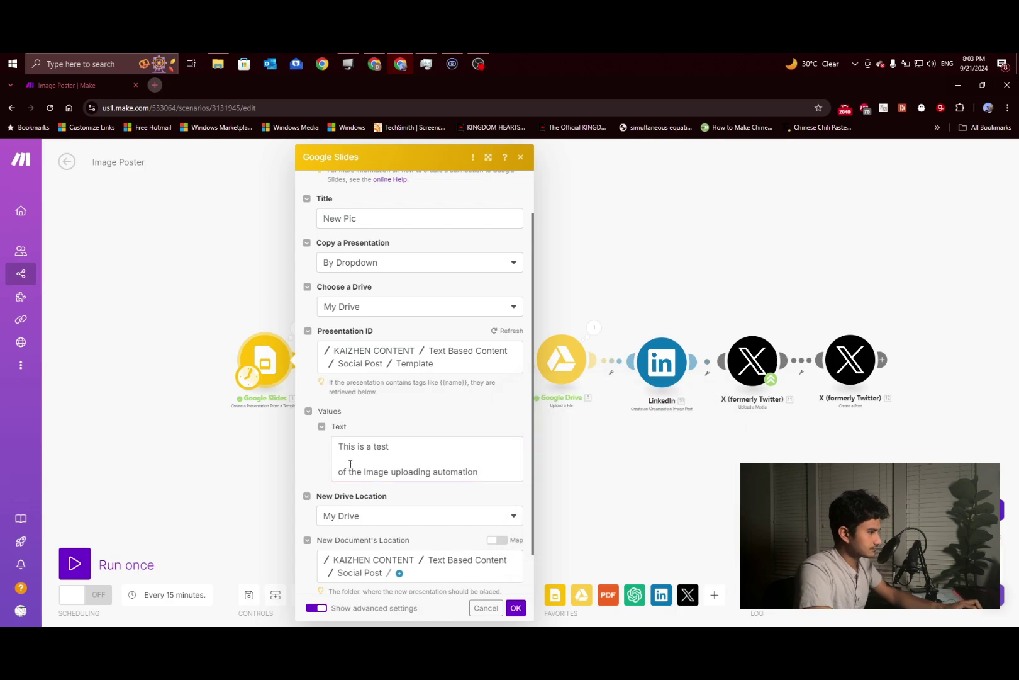
scroll(371, 466, "down", 1)
left_click(518, 611)
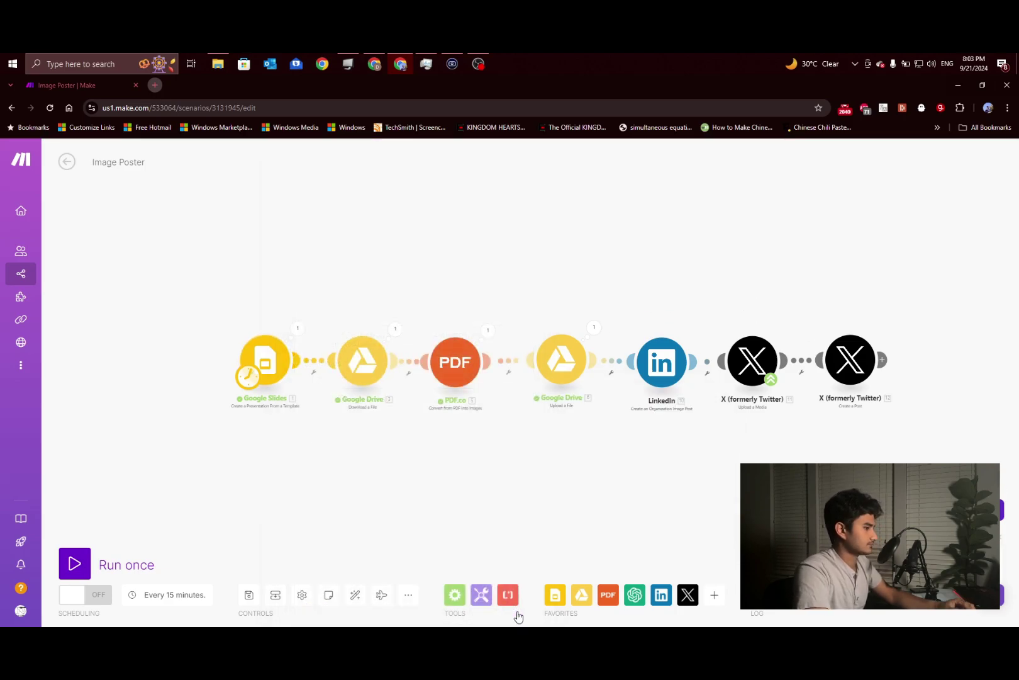
- Run the scenario once and open a blank tab in a separate browser window
left_click(79, 562)
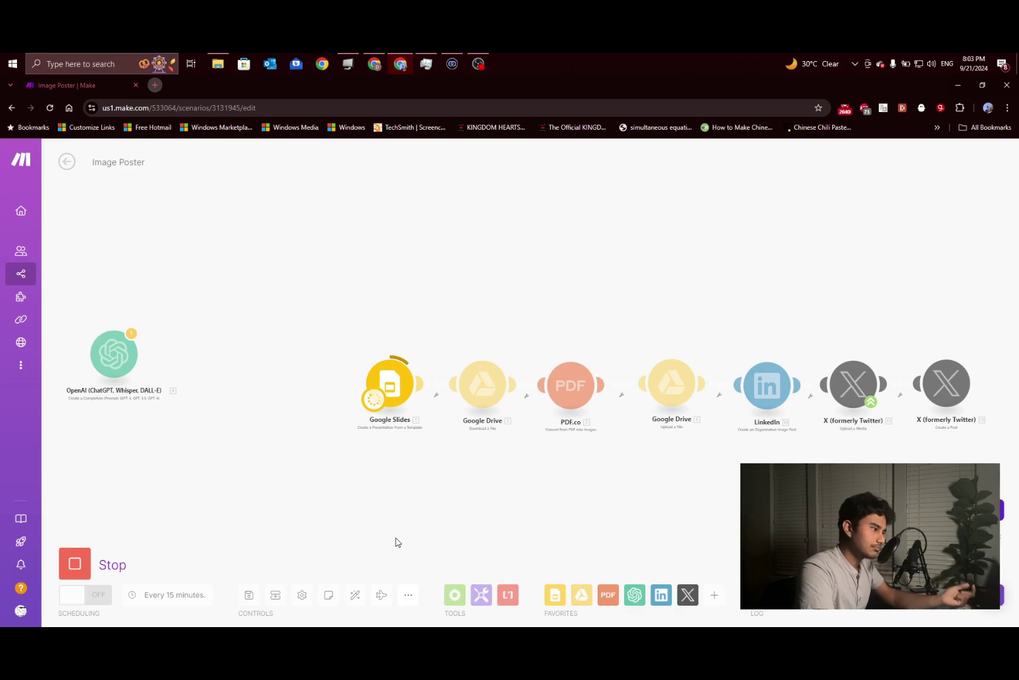
left_click_drag(772, 485, 633, 476)
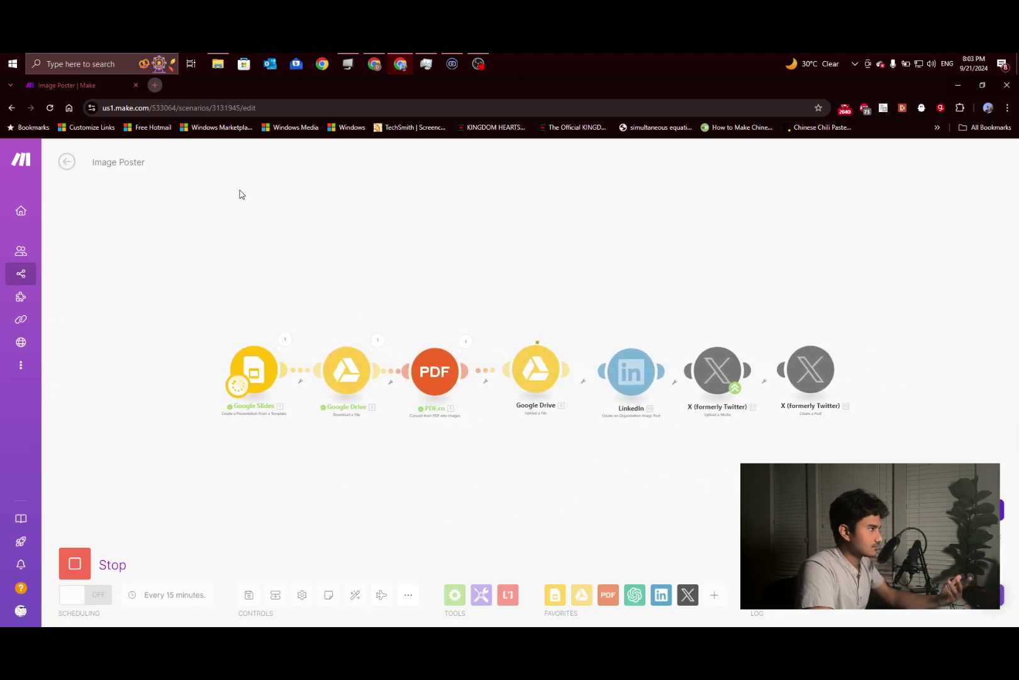
left_click(155, 85)
left_click_drag(171, 84, 183, 144)
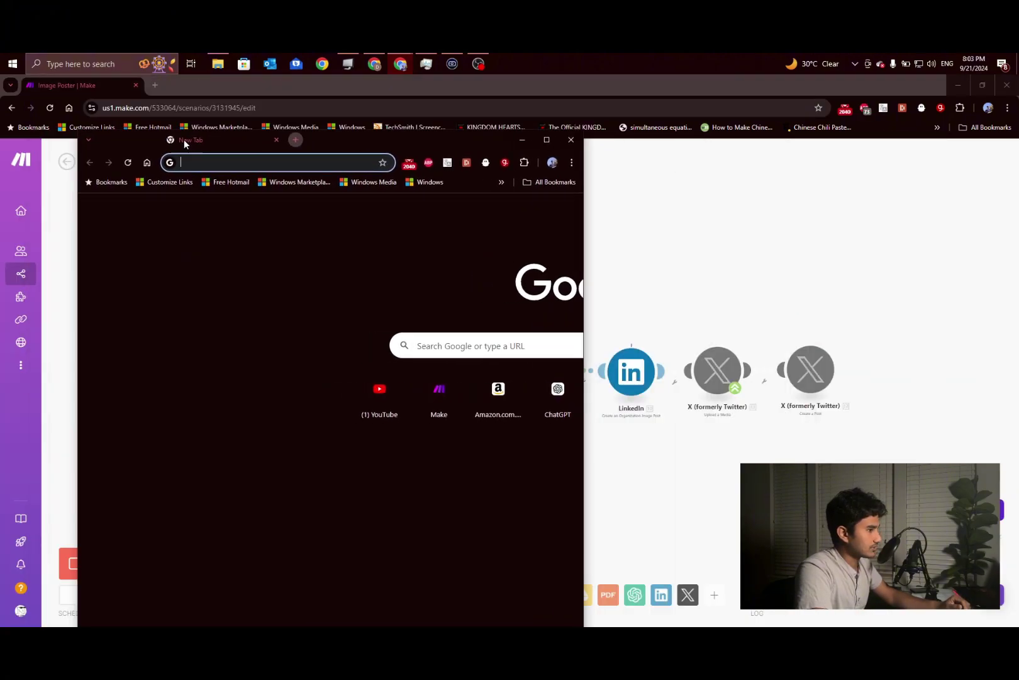
- Open the Kaizhen company page on LinkedIn and x.com/settings/profile in separate tabs of the new window
left_click(218, 162)
type("linkedin.com/company/setup/new/?src=or-search&veh=ww")
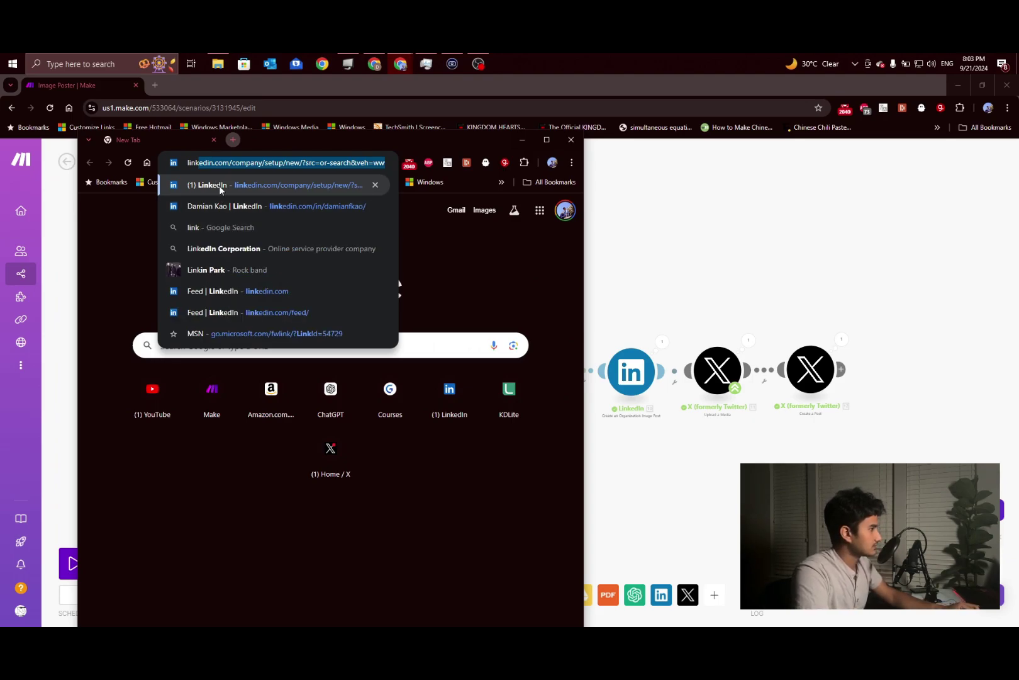
left_click(225, 183)
left_click(233, 139)
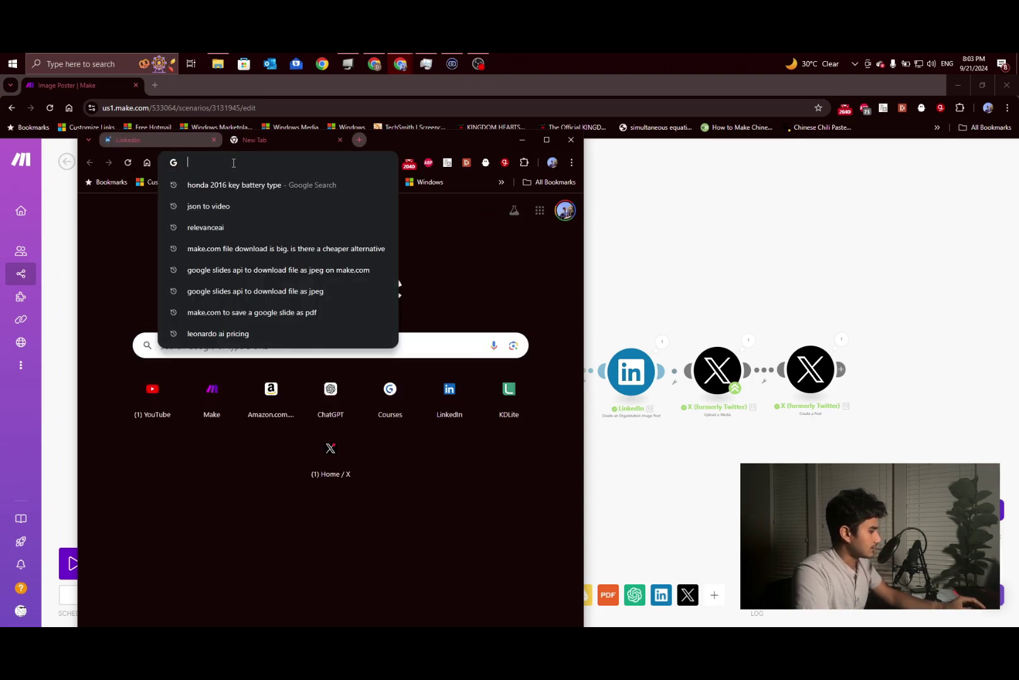
type("x.com/settings/profile")
key("Return")
left_click(183, 136)
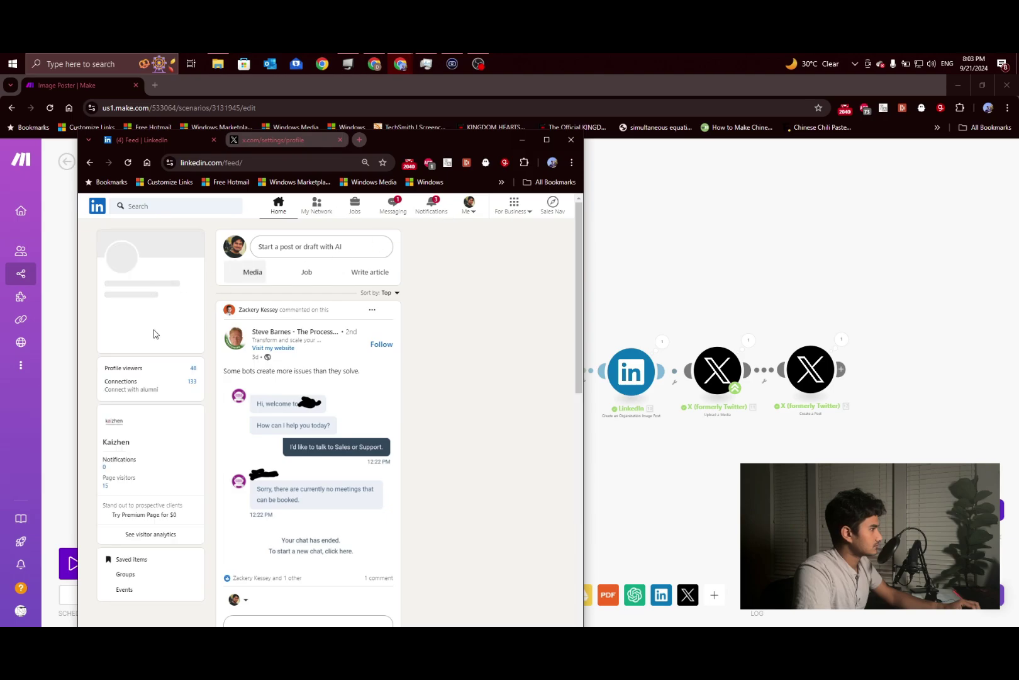
left_click(118, 443)
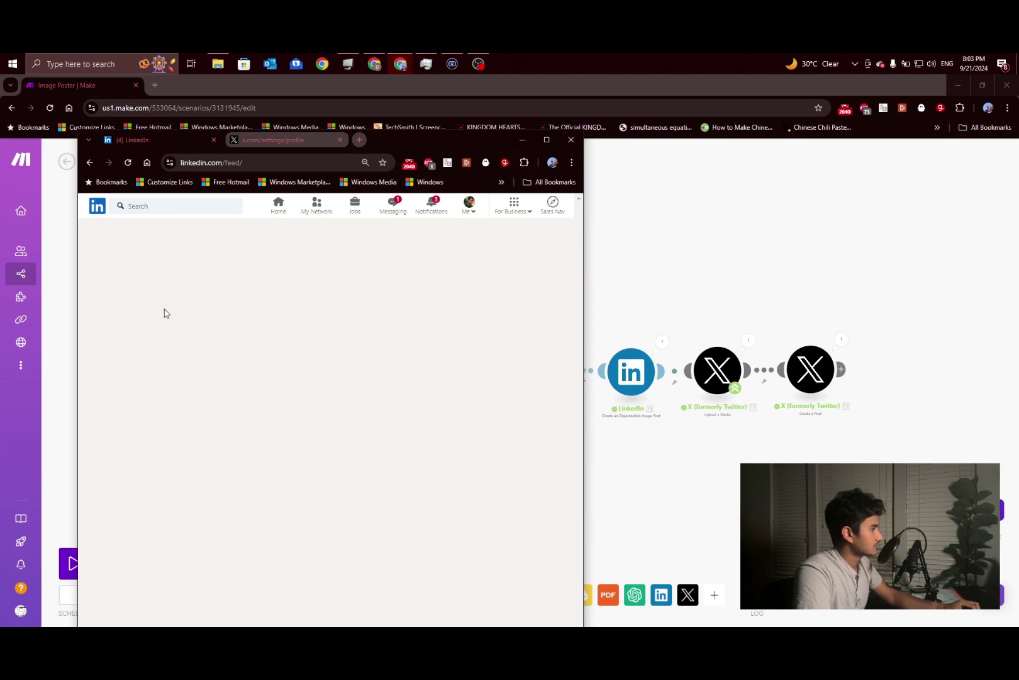
- Switch to X, leave the profile editor and examine the newly published test post in the home feed
left_click(280, 139)
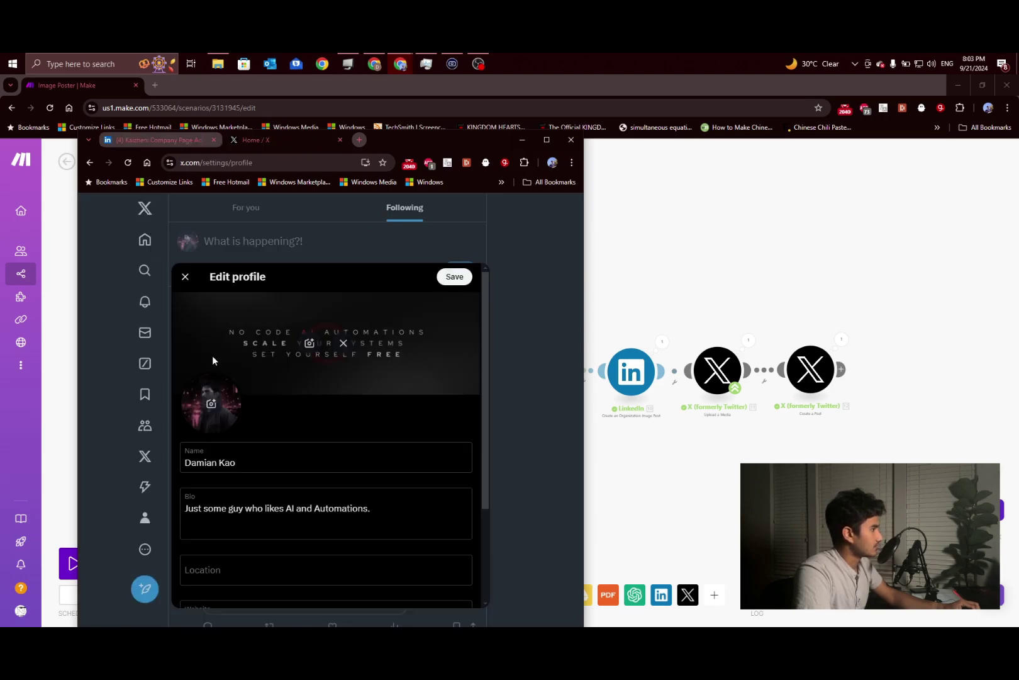
left_click(185, 277)
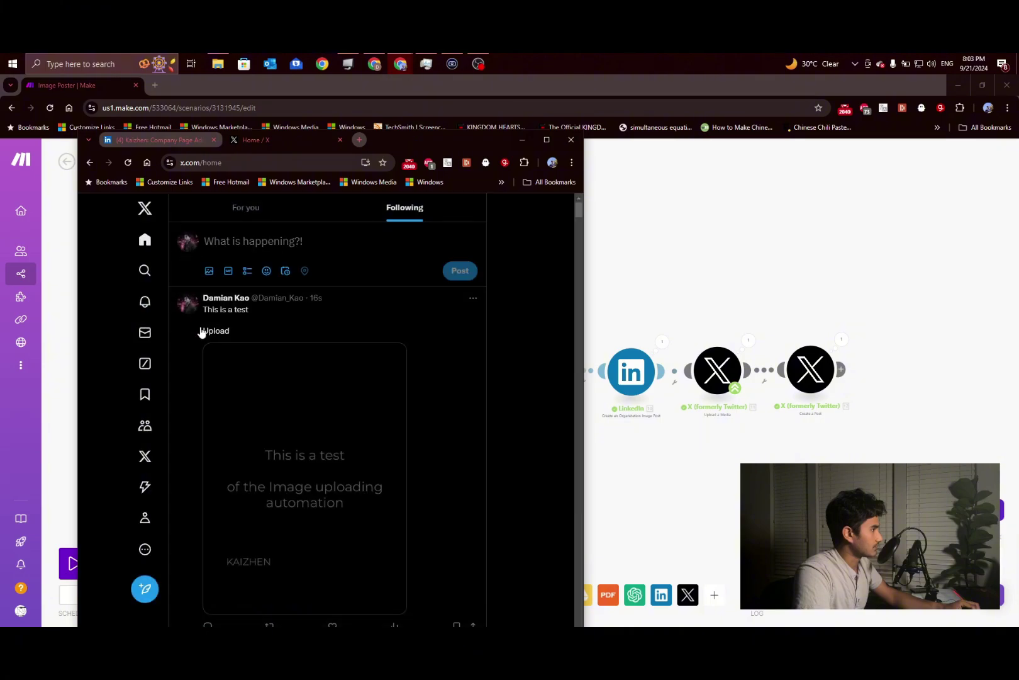
scroll(201, 332, "down", 1)
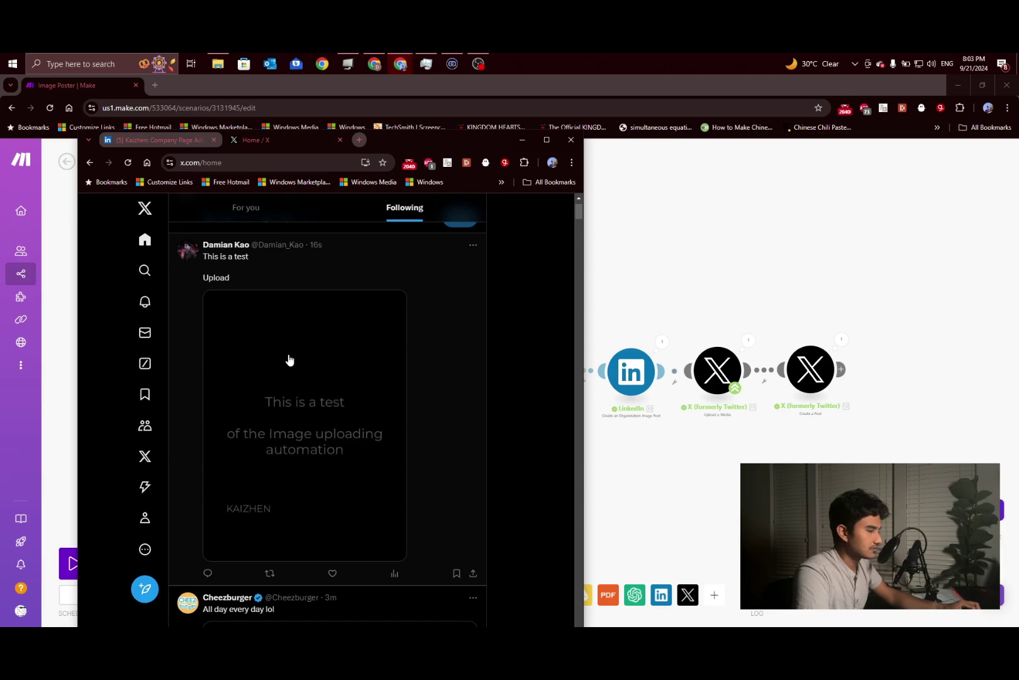
scroll(307, 322, "up", 1)
scroll(226, 308, "down", 1)
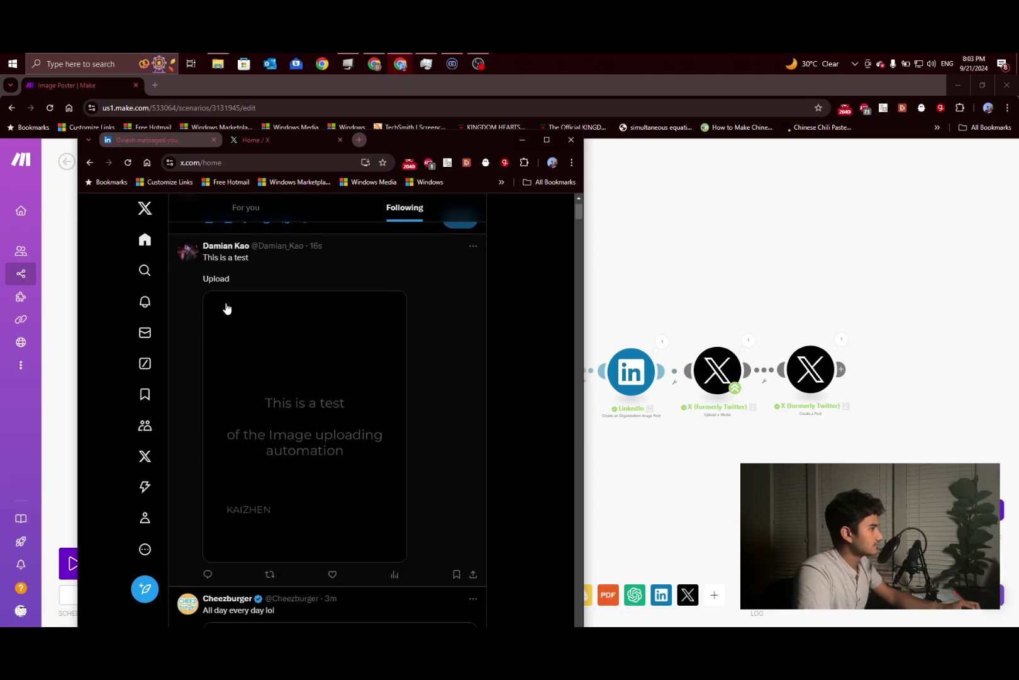
- Refresh X, open the account's own profile and delete the "This is a test Upload" post
left_click(128, 162)
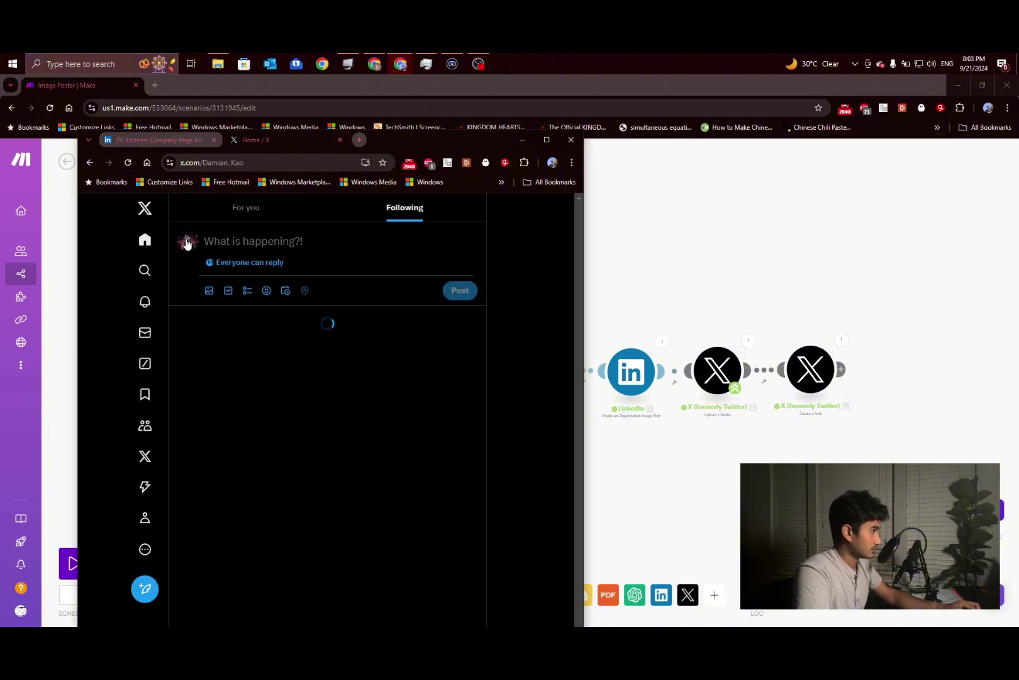
left_click(186, 244)
scroll(321, 409, "down", 1)
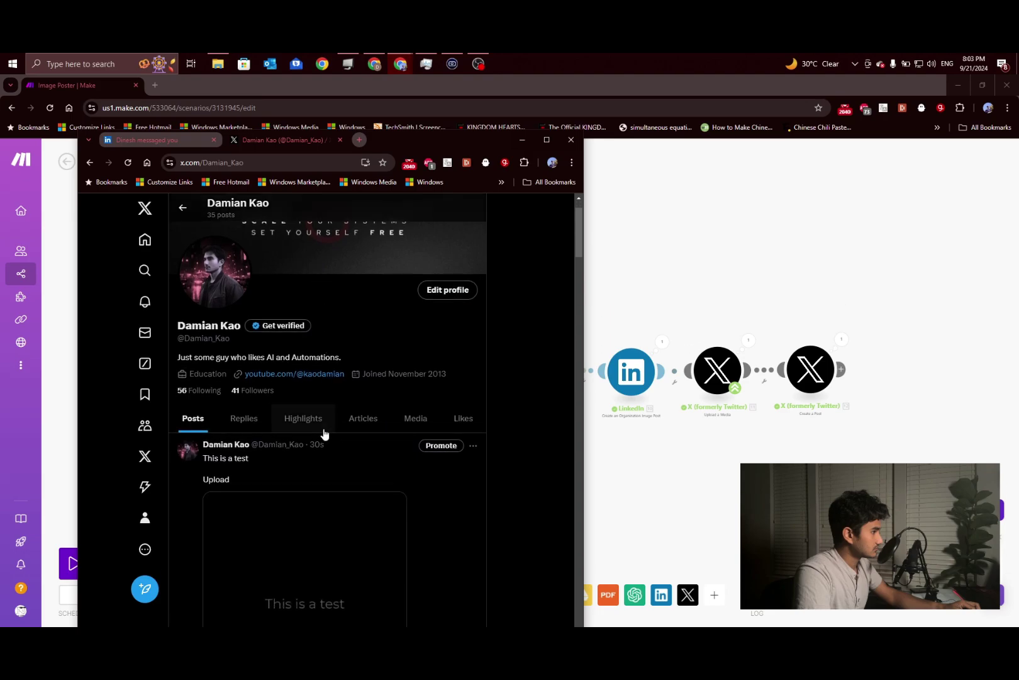
scroll(324, 434, "down", 3)
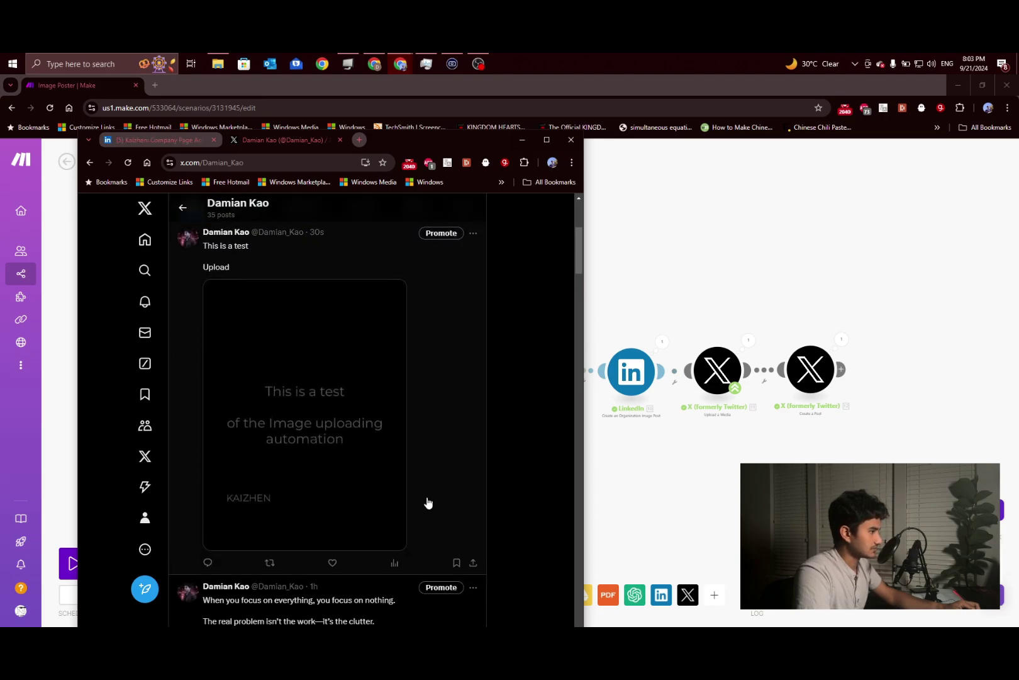
left_click(472, 233)
left_click(339, 236)
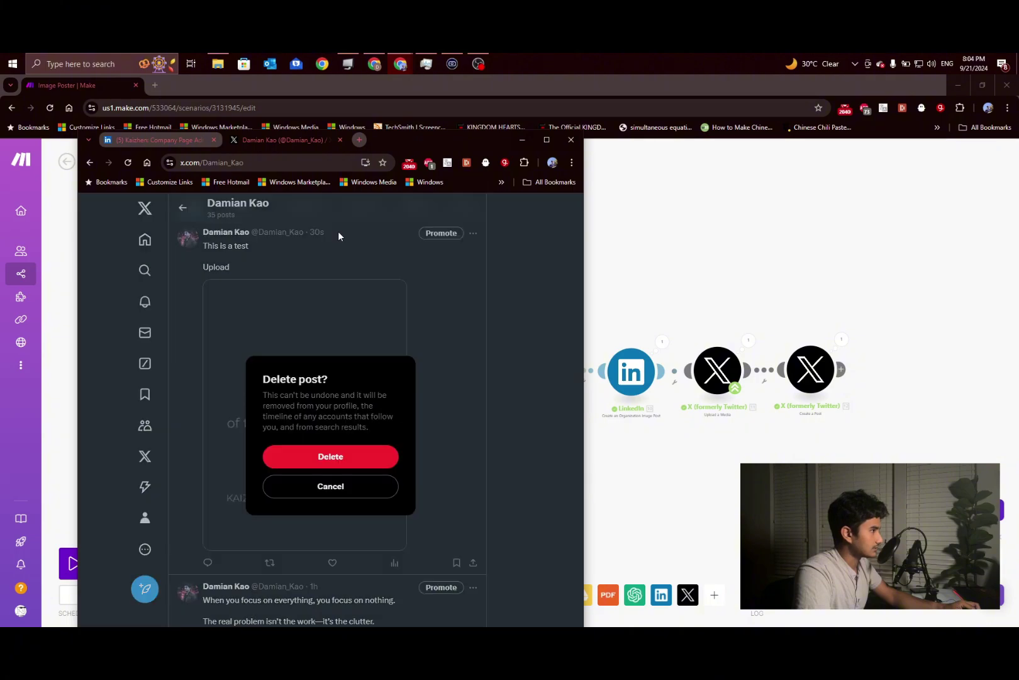
left_click(310, 448)
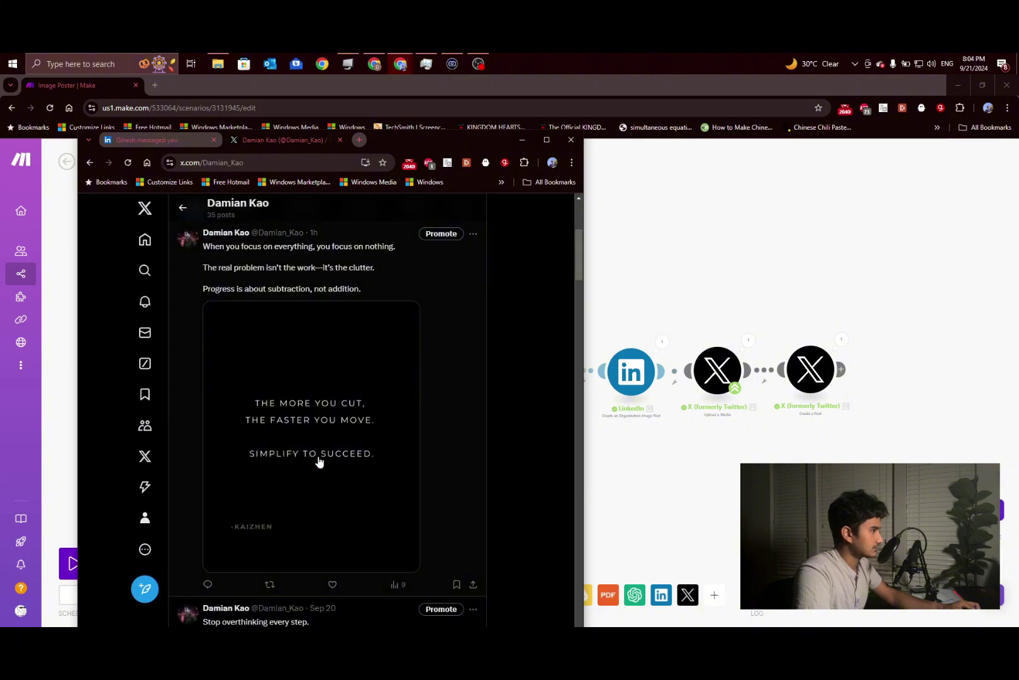
- Switch to the Kaizhen company page on LinkedIn, refresh it and look through its activity list
left_click(186, 144)
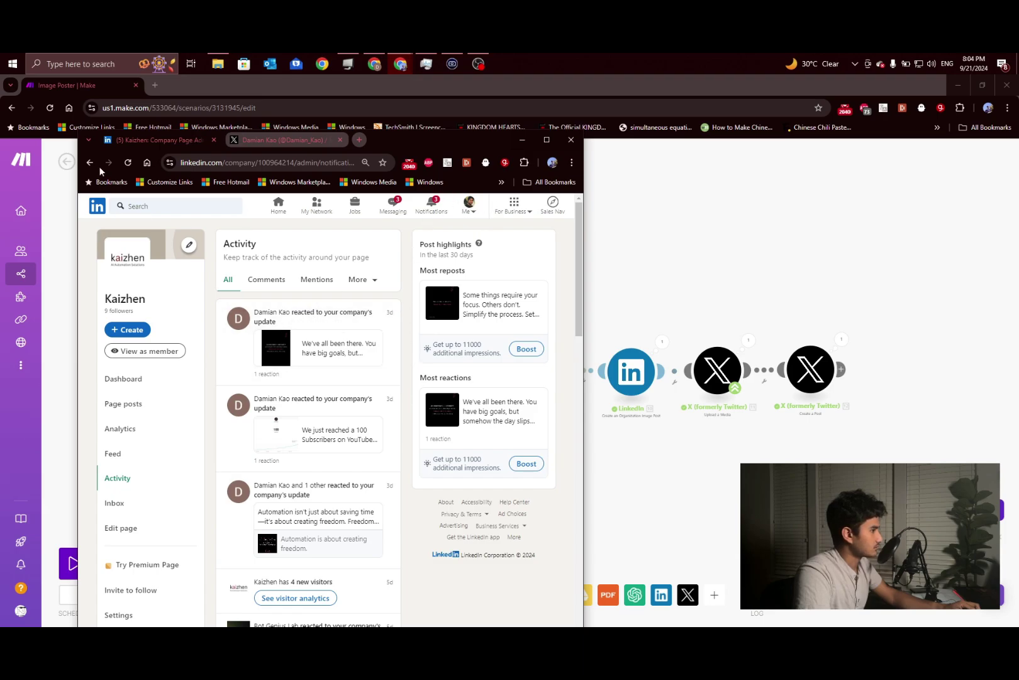
left_click(128, 162)
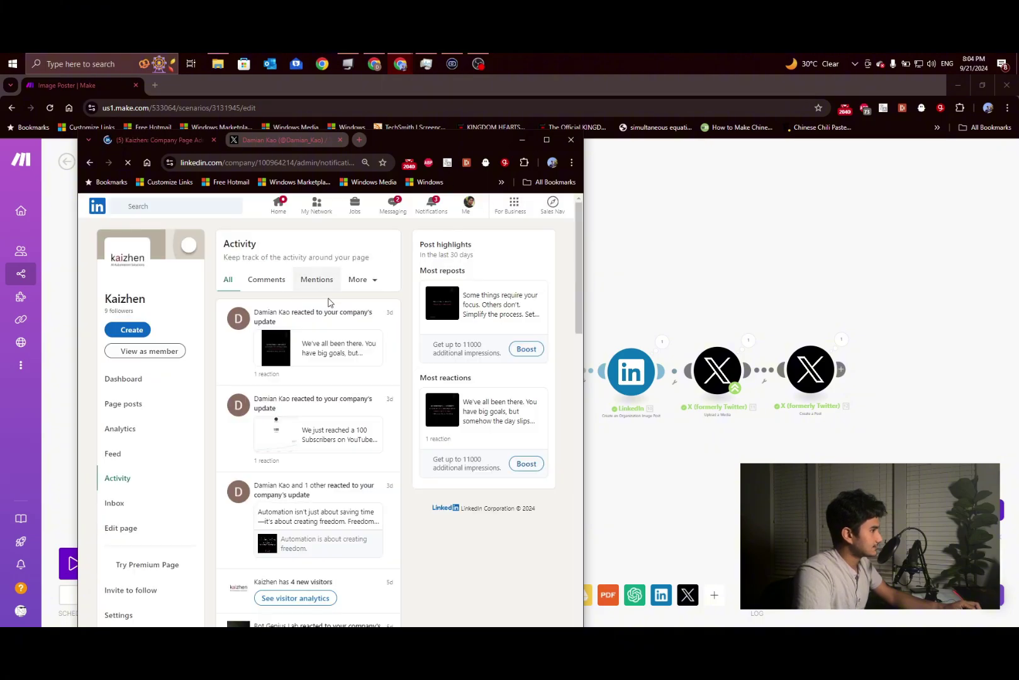
scroll(296, 486, "down", 2)
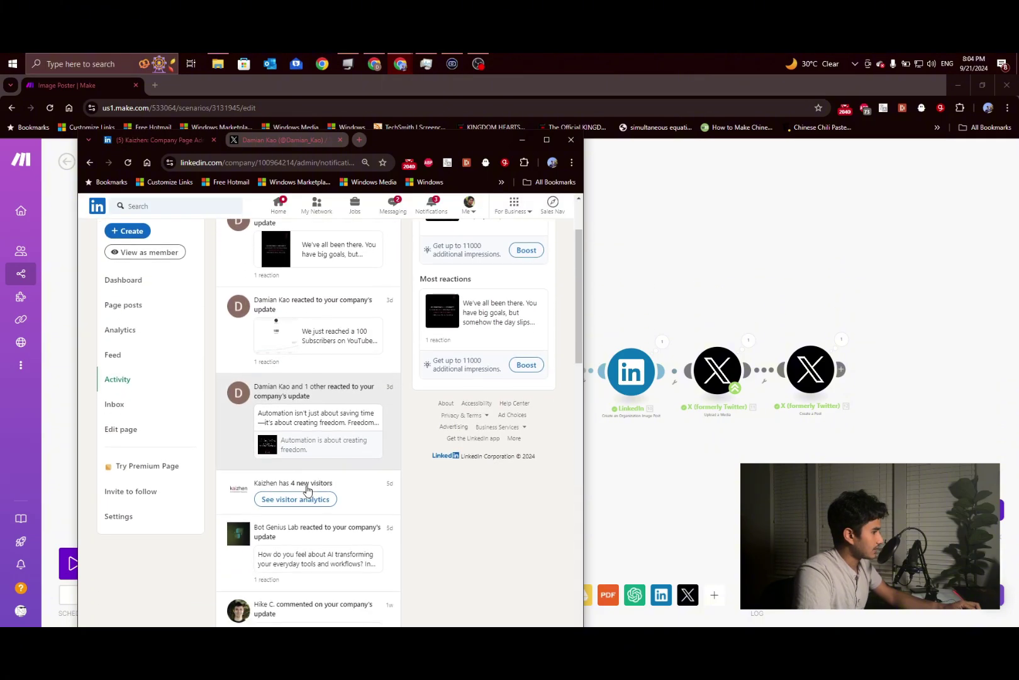
scroll(307, 489, "down", 1)
scroll(307, 453, "up", 3)
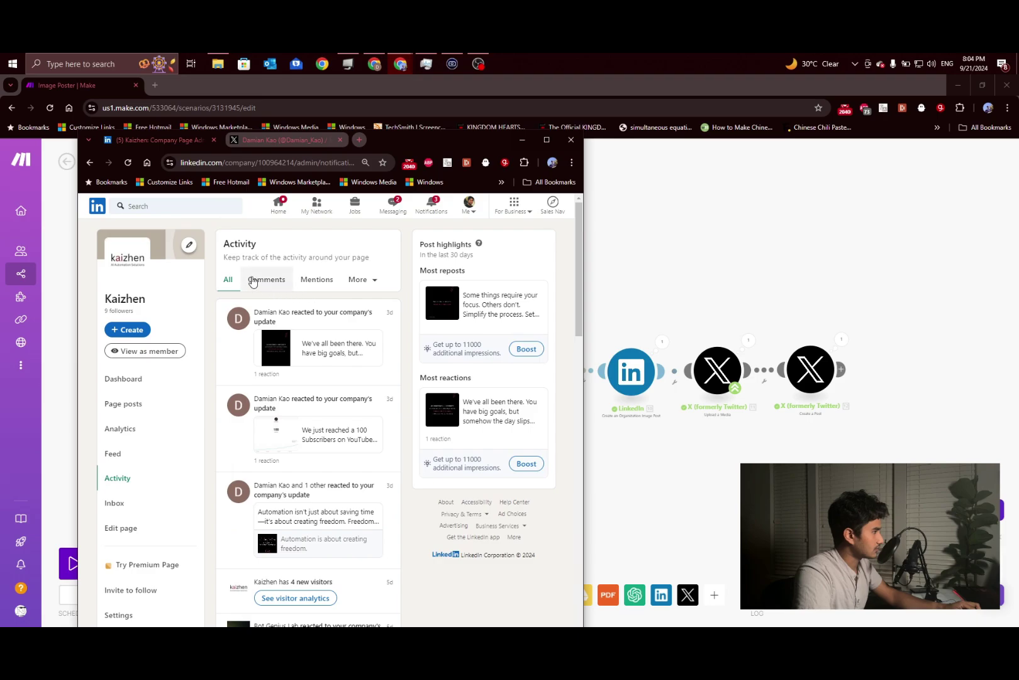
- Open the Kaizhen page's dashboard and examine the newest test post's image at full size
left_click(131, 390)
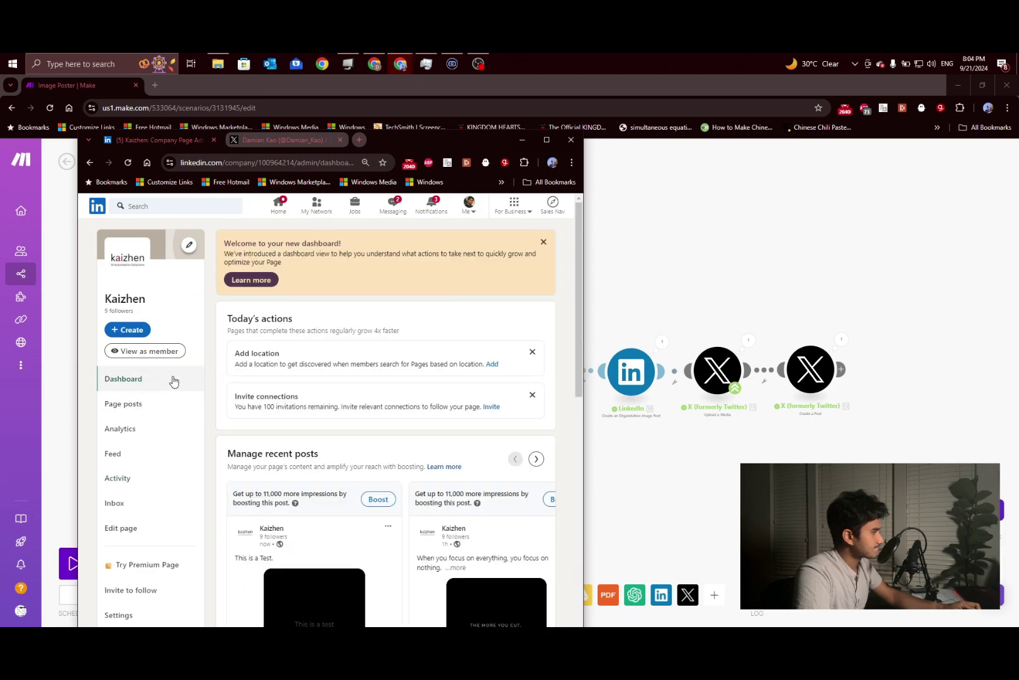
scroll(325, 382, "down", 3)
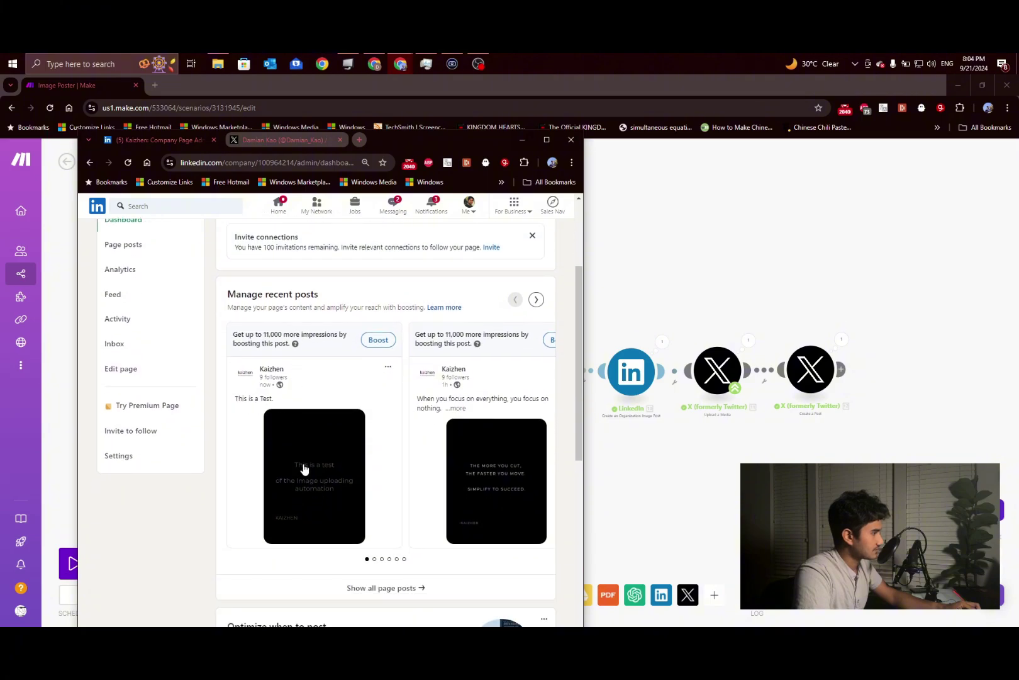
left_click(304, 469)
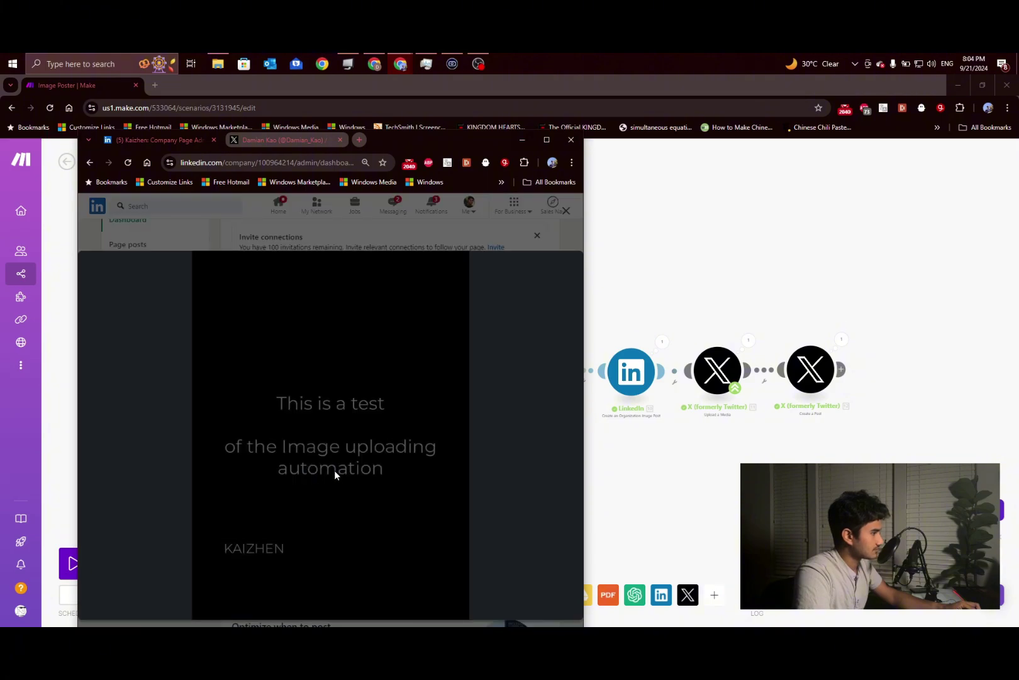
left_click(324, 239)
- Delete the "This is a Test." post from the Kaizhen page's recent posts
scroll(264, 428, "down", 1)
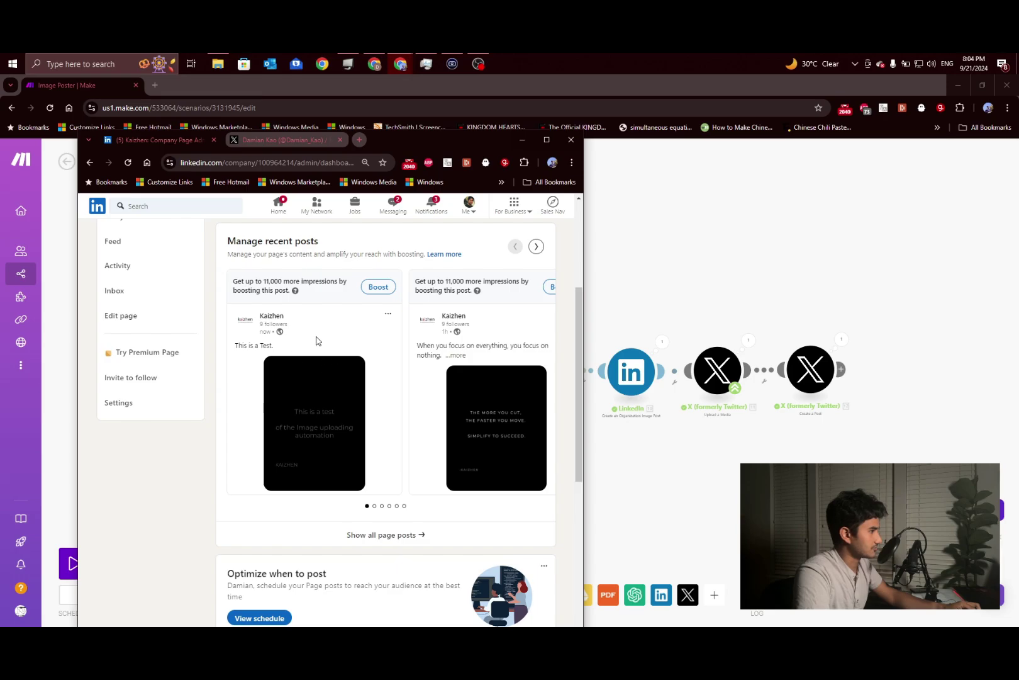
left_click(388, 313)
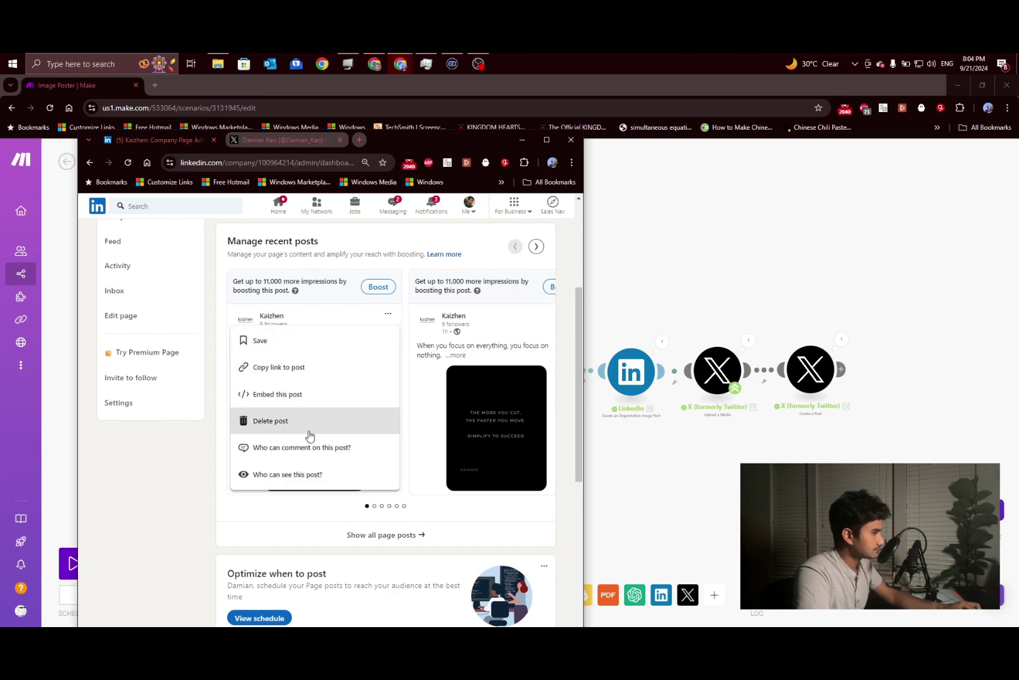
left_click(280, 421)
left_click(380, 284)
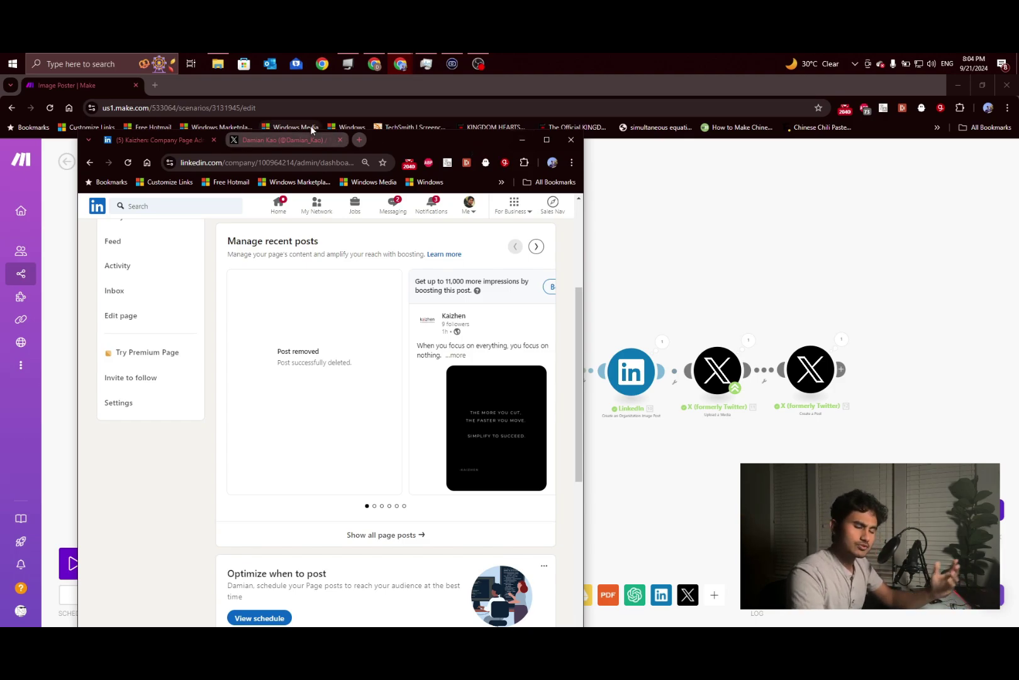
- Close the LinkedIn and X tabs to return to the Image Poster scenario in Make
left_click(214, 140)
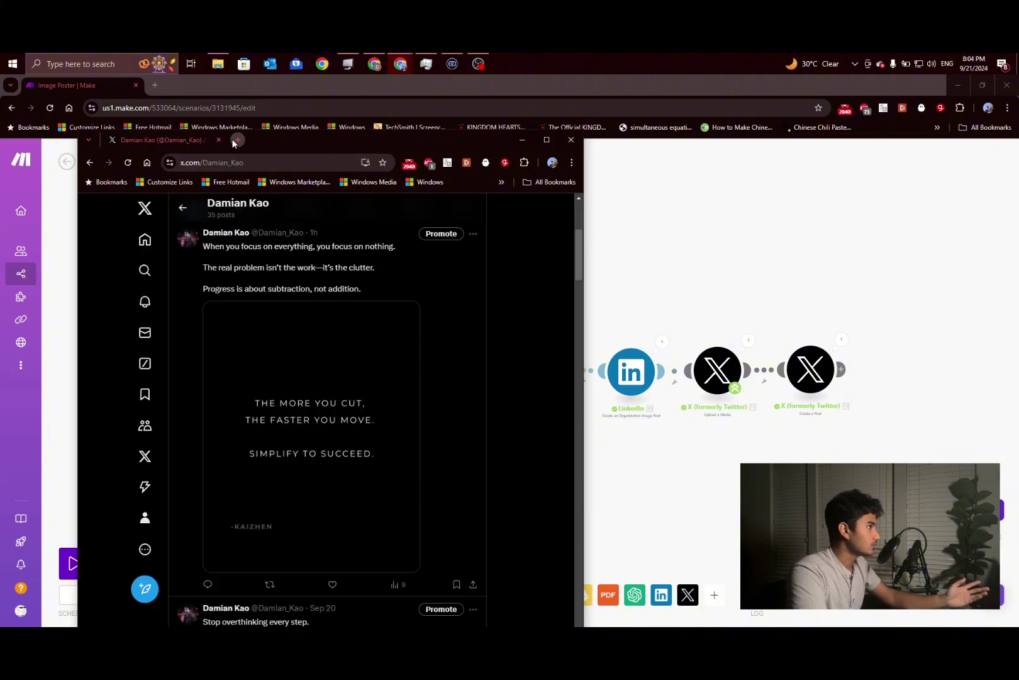
left_click(214, 140)
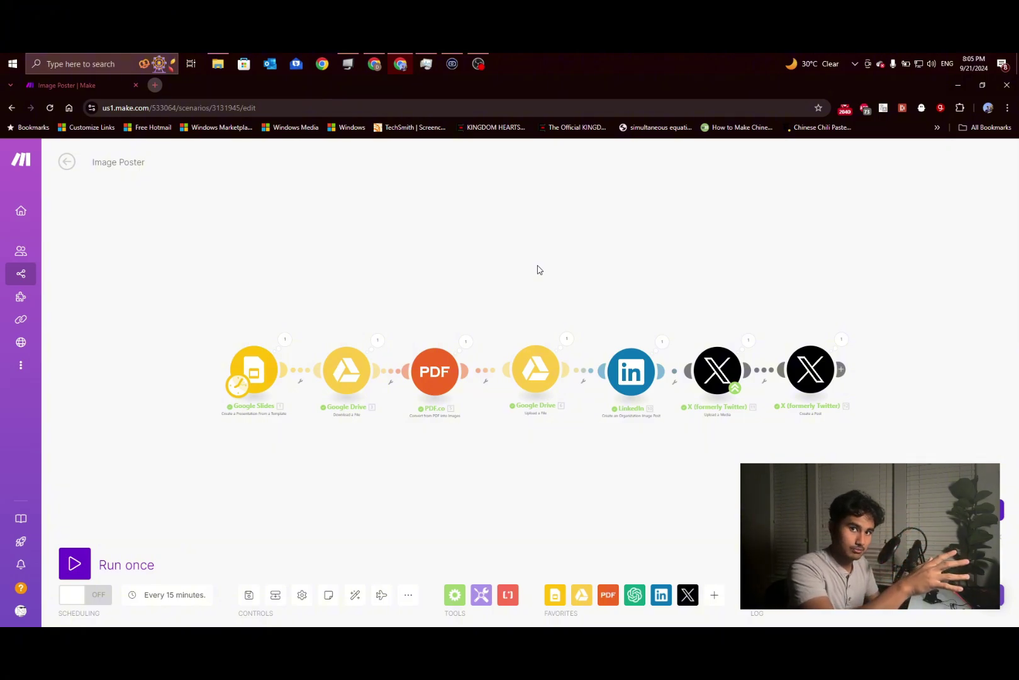
- Examine the scenario's schedule settings and close them without making changes
left_click_drag(351, 492, 436, 484)
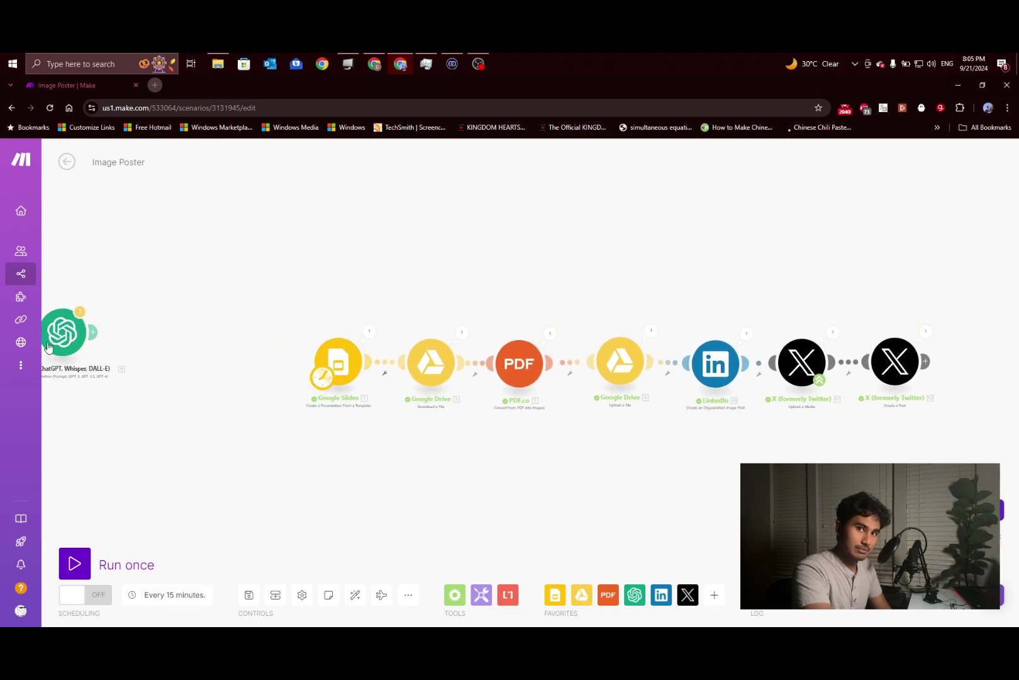
left_click(146, 600)
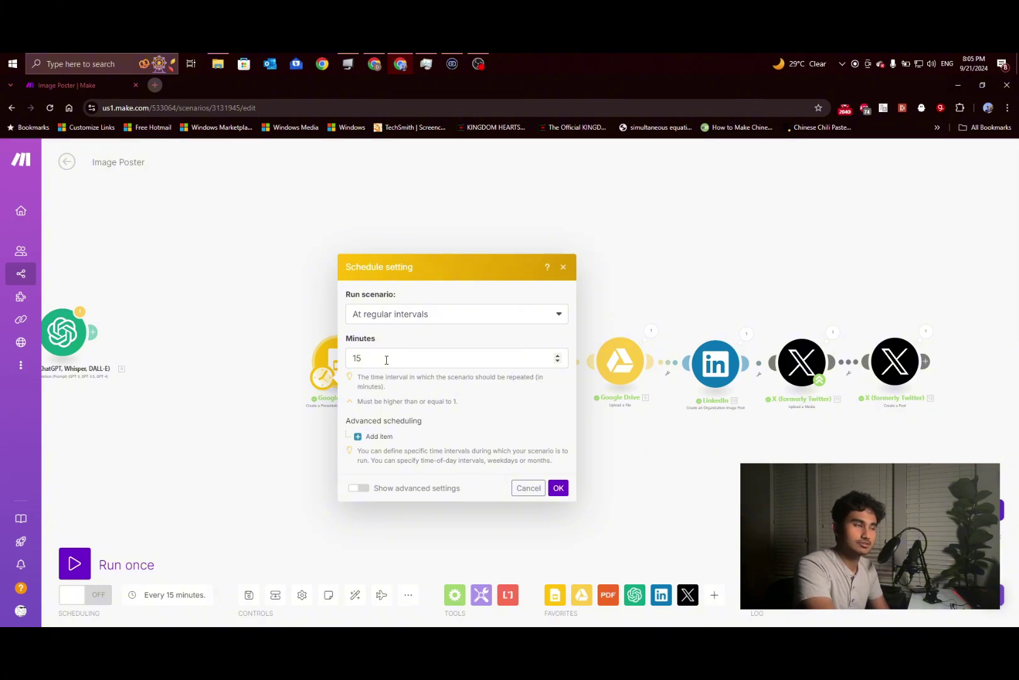
left_click(564, 267)
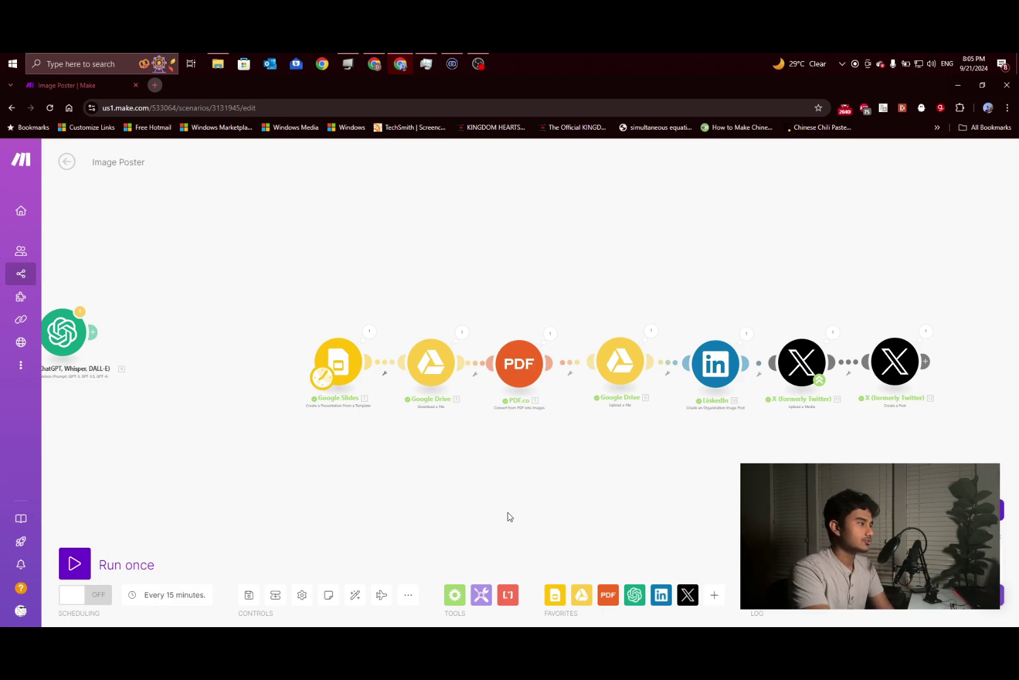
- Review the scenario's modules on the canvas and save the Image Poster scenario
scroll(462, 489, "up", 1)
scroll(421, 468, "down", 2)
scroll(186, 417, "up", 1)
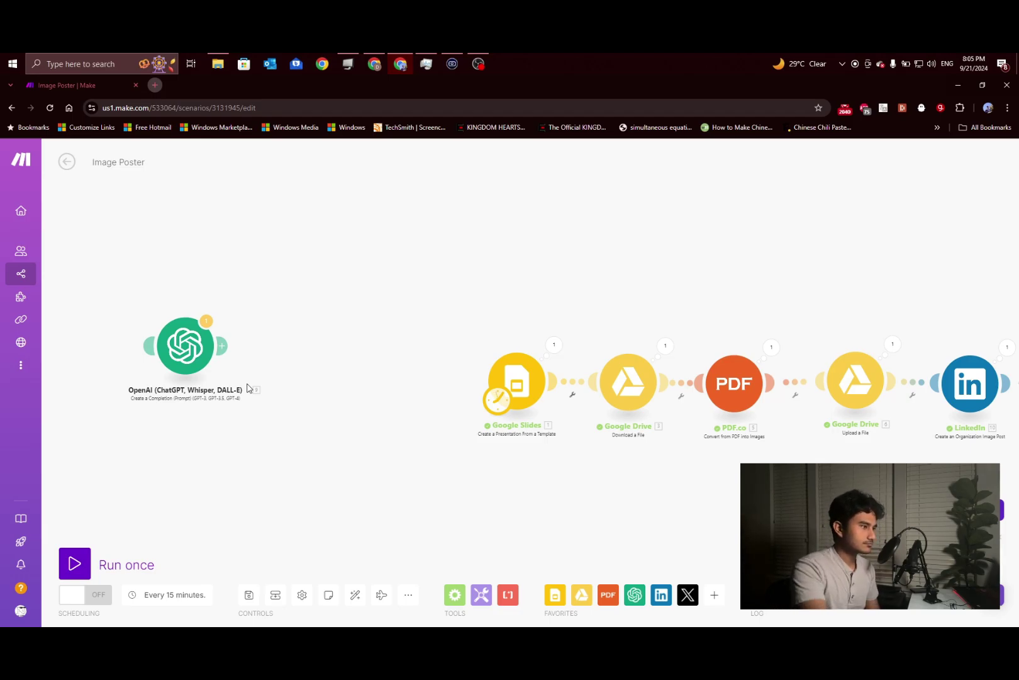
scroll(517, 321, "right", 5)
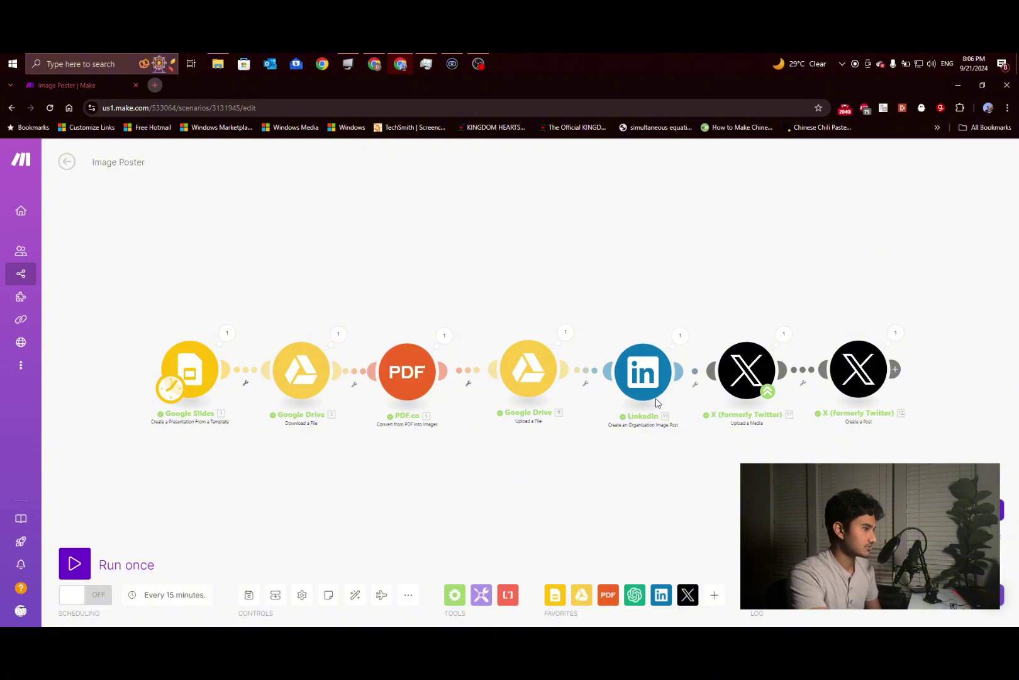
left_click(254, 603)
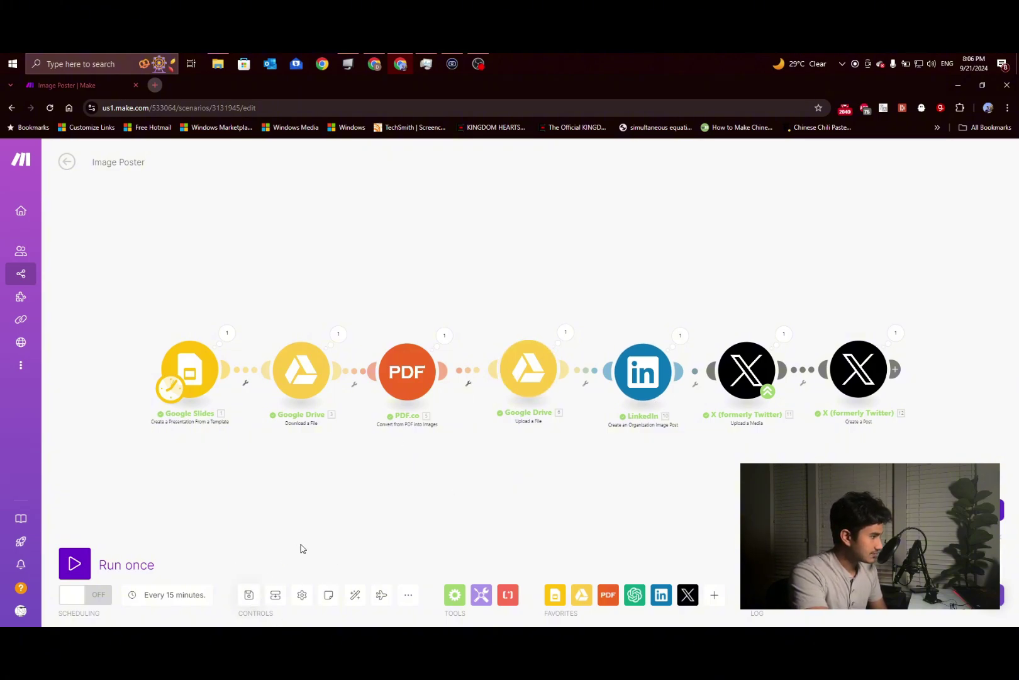